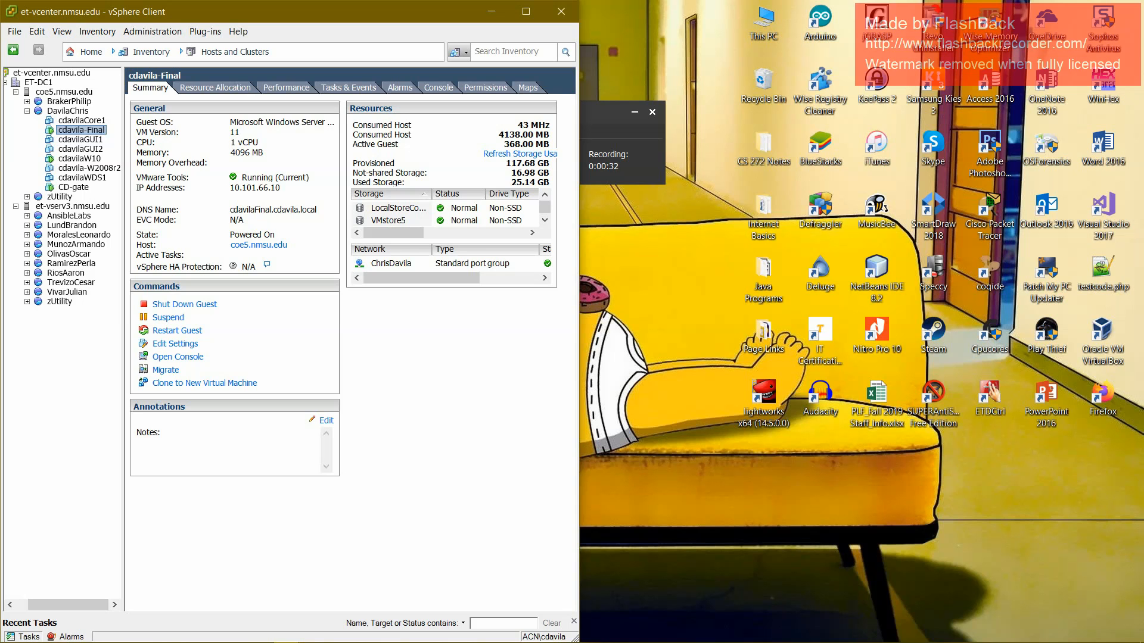
Open the console of the cdavila-Final virtual machine from the vSphere inventory and display it full screen.
{"action": "mouse_move", "coordinate": [288, 632]}
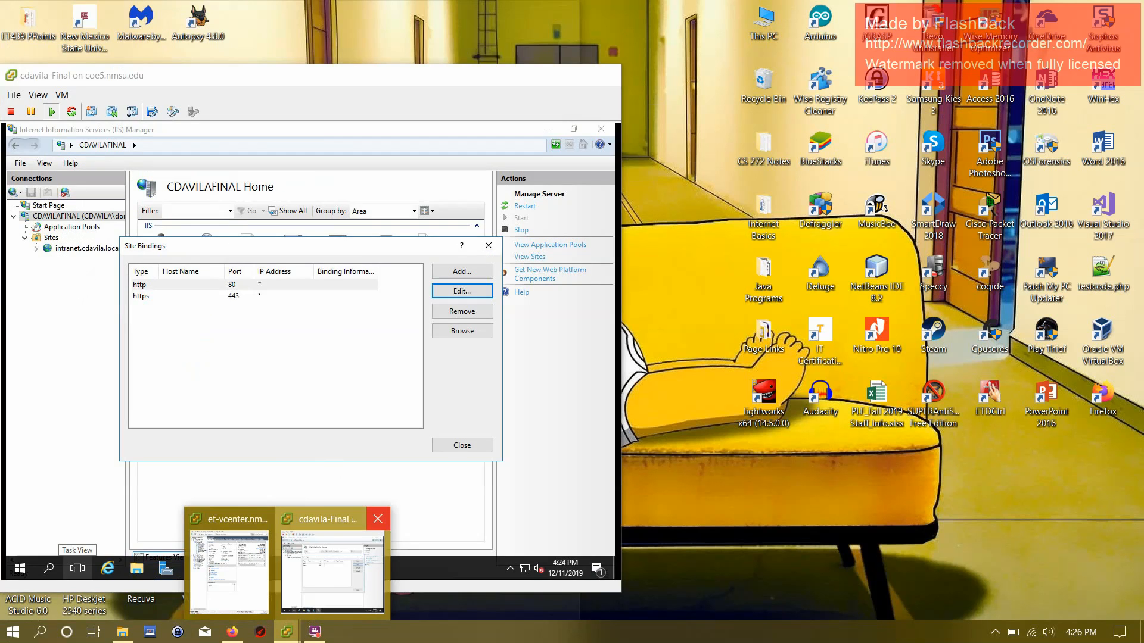
{"action": "left_click", "coordinate": [229, 568]}
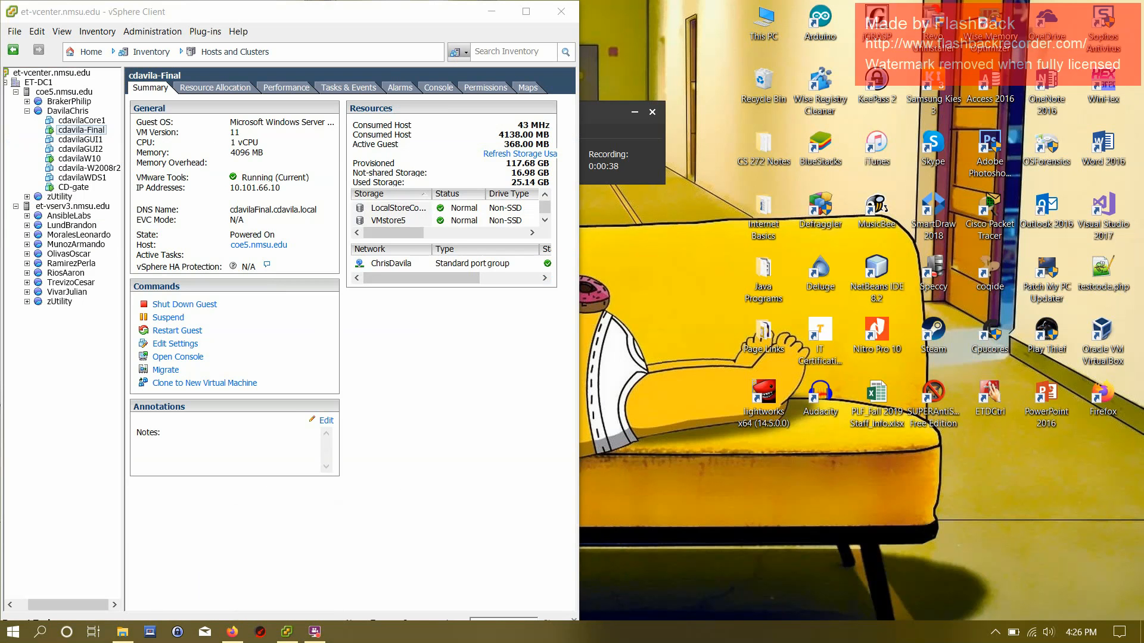
{"action": "left_click", "coordinate": [81, 130]}
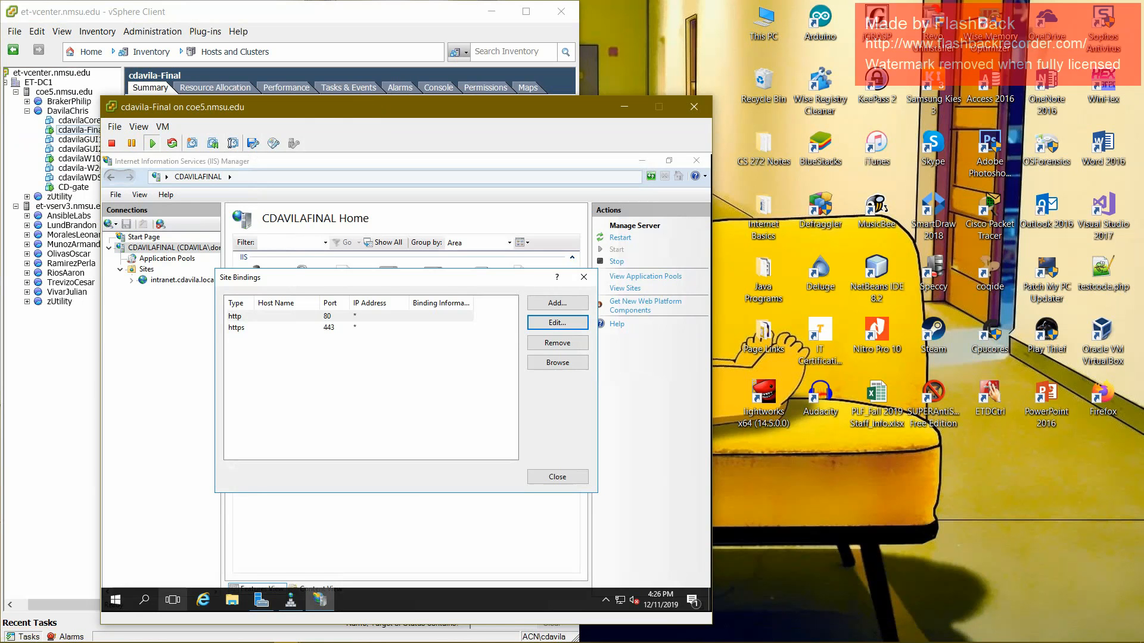
{"action": "left_click_drag", "start_coordinate": [480, 112], "coordinate": [379, 74]}
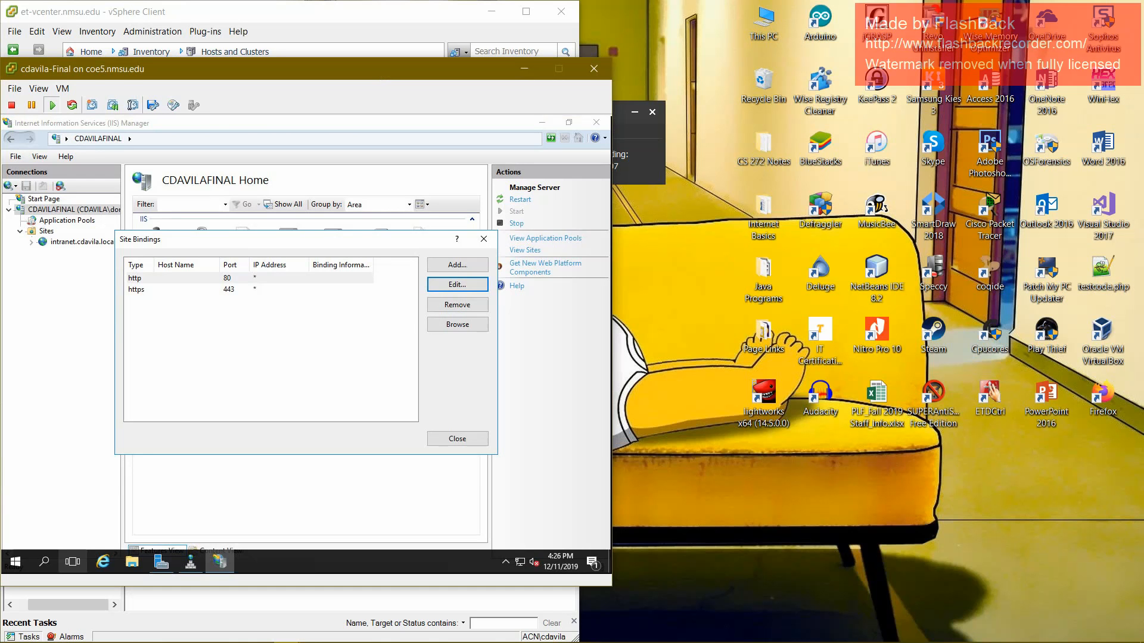
{"action": "left_click", "coordinate": [39, 89]}
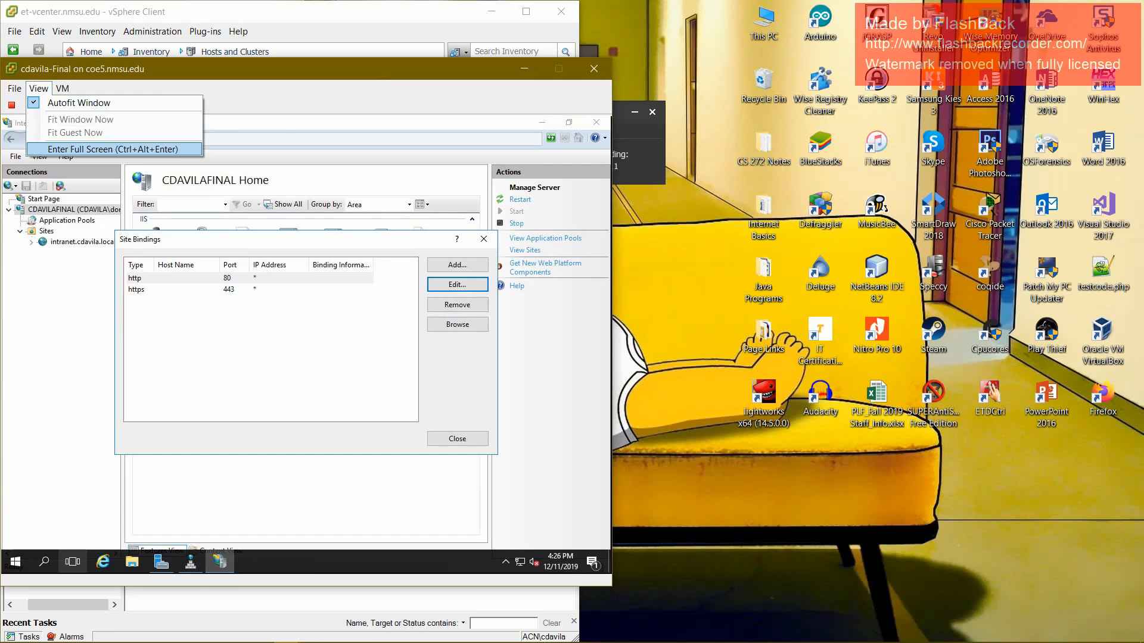
{"action": "left_click", "coordinate": [112, 150]}
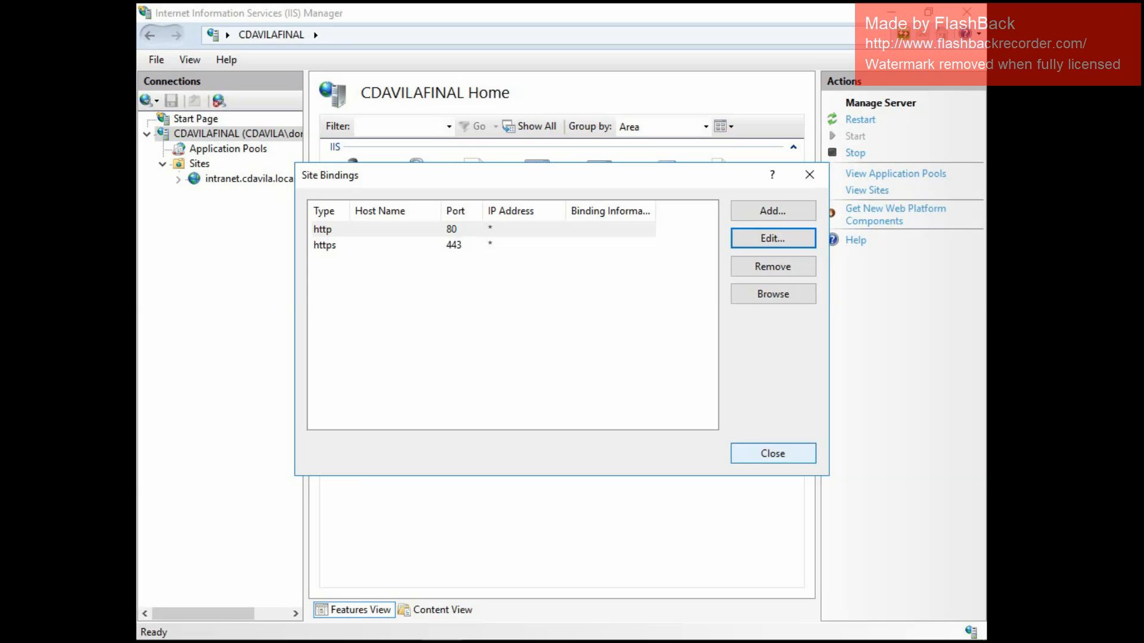
Close the Site Bindings dialog, minimize IIS Manager and switch to DNS Manager.
{"action": "left_click", "coordinate": [773, 454]}
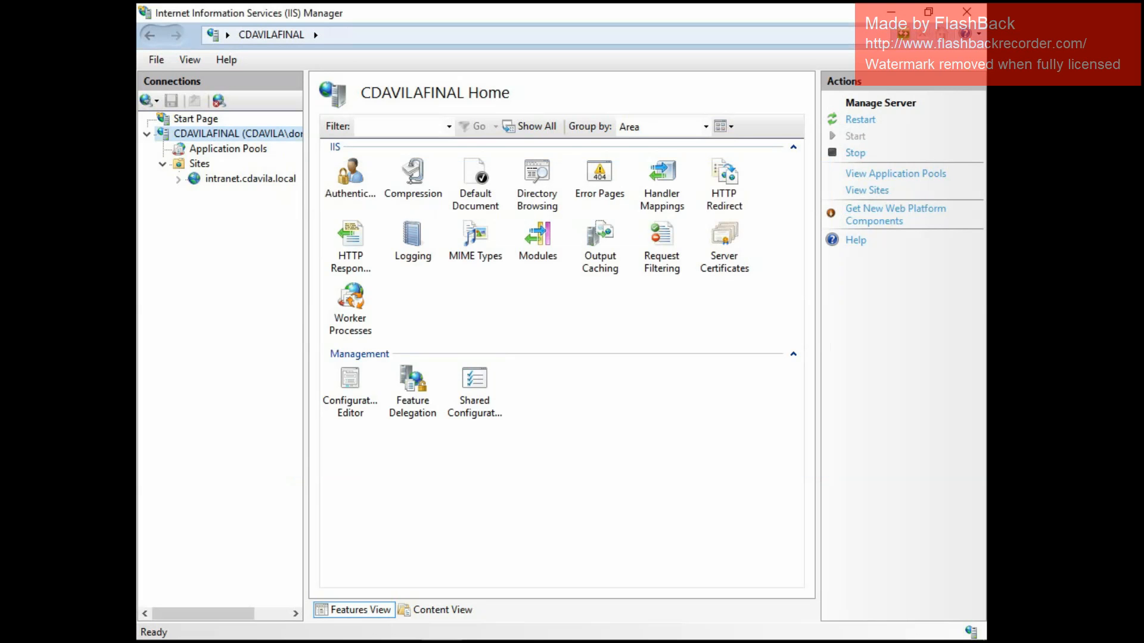
{"action": "left_click", "coordinate": [892, 12]}
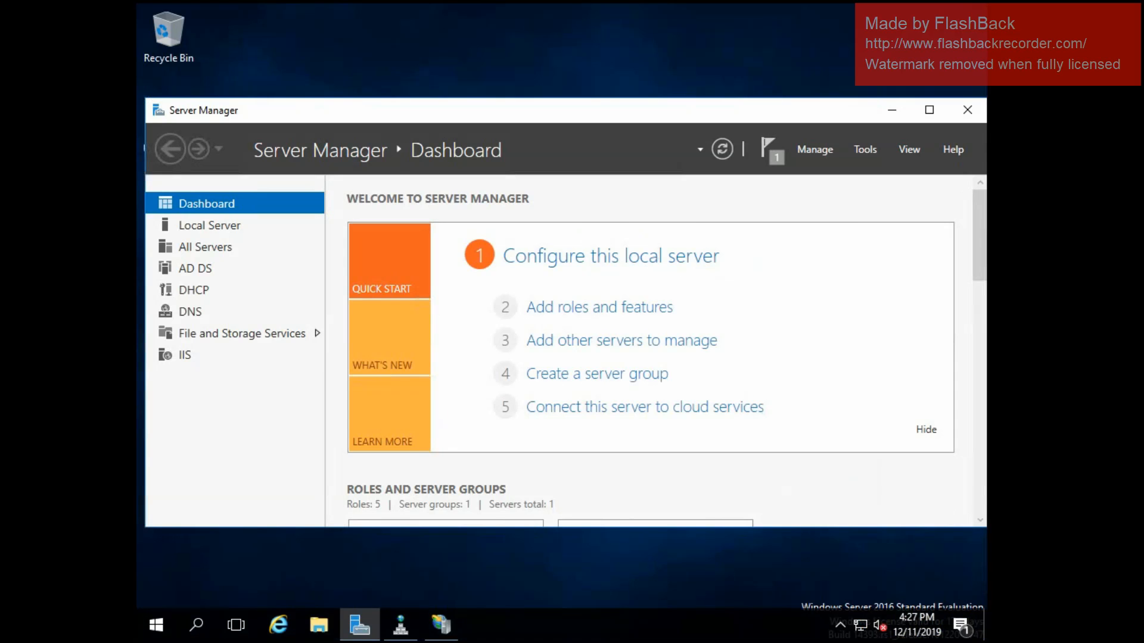
{"action": "left_click", "coordinate": [401, 624]}
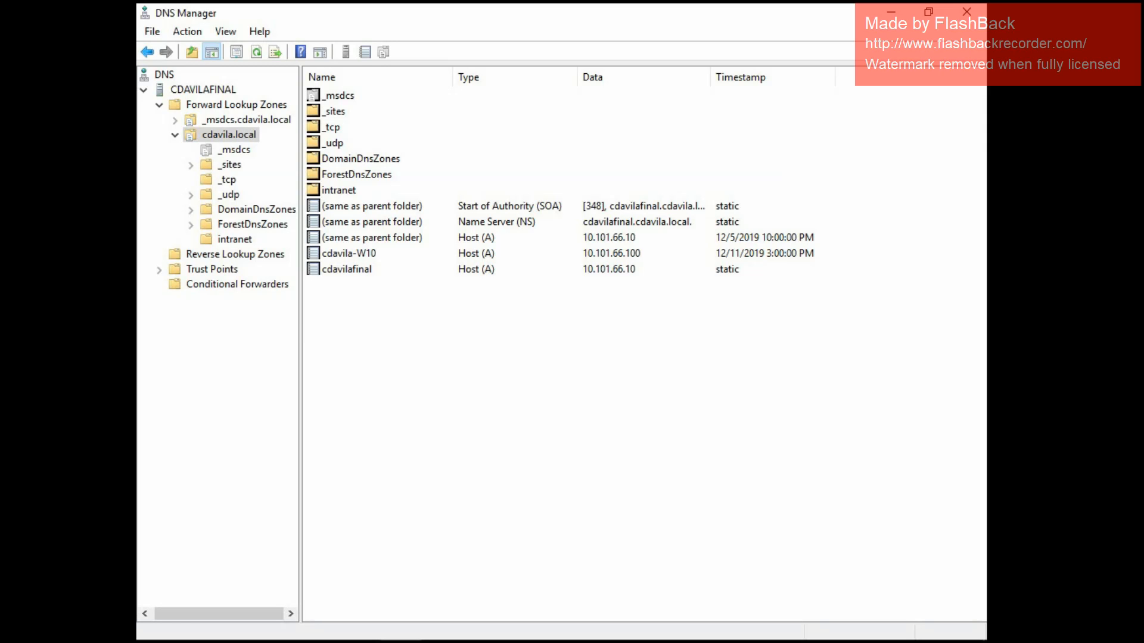
Look at the records inside the intranet domain, then return to the cdavila.local zone.
{"action": "left_click", "coordinate": [339, 191]}
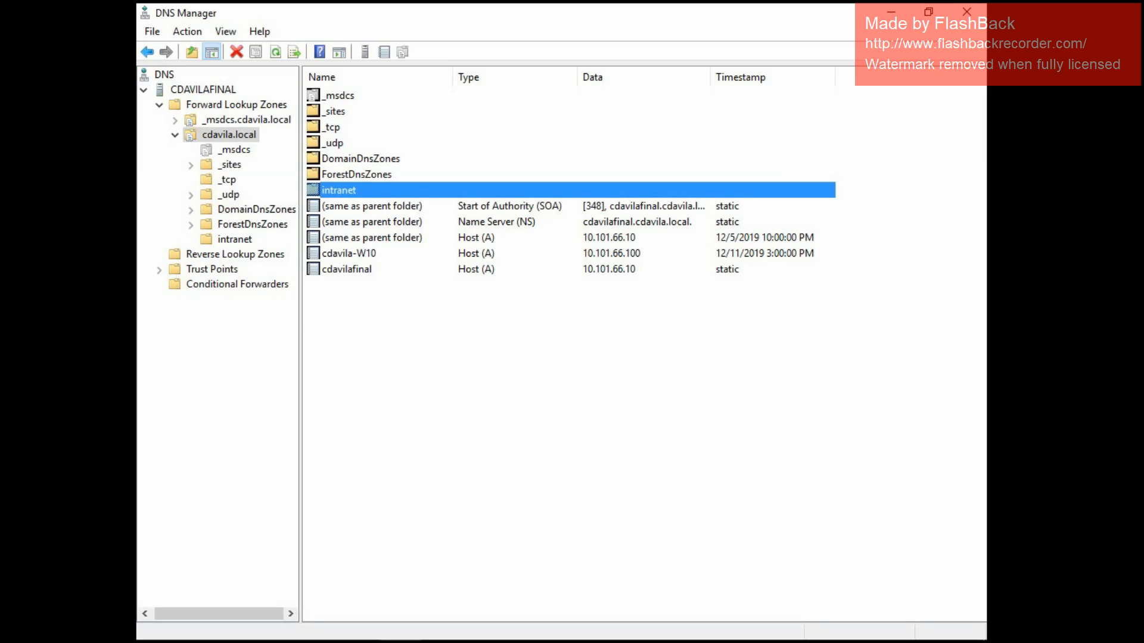
{"action": "key", "text": "Return"}
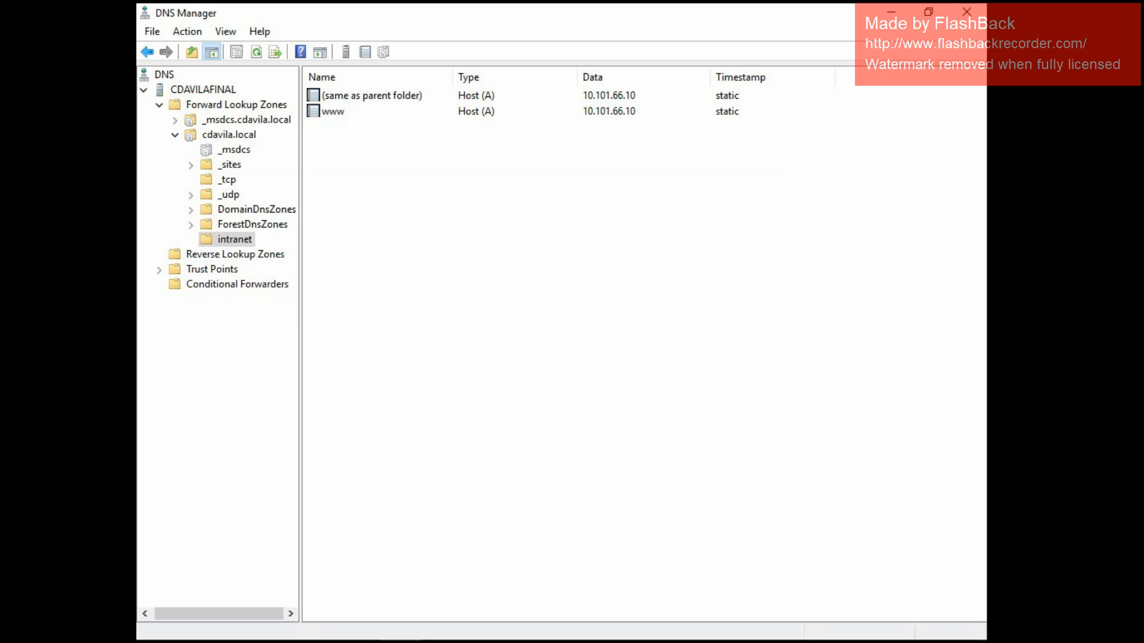
{"action": "left_click", "coordinate": [192, 52]}
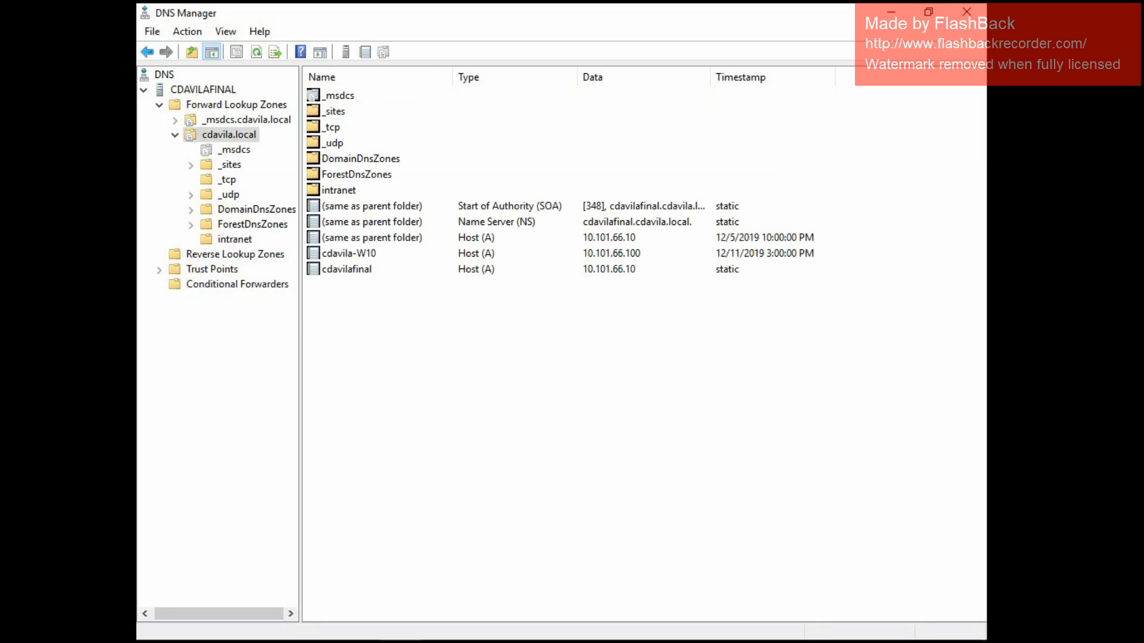
Delete the intranet domain from the cdavila.local zone and close DNS Manager.
{"action": "right_click", "coordinate": [351, 189]}
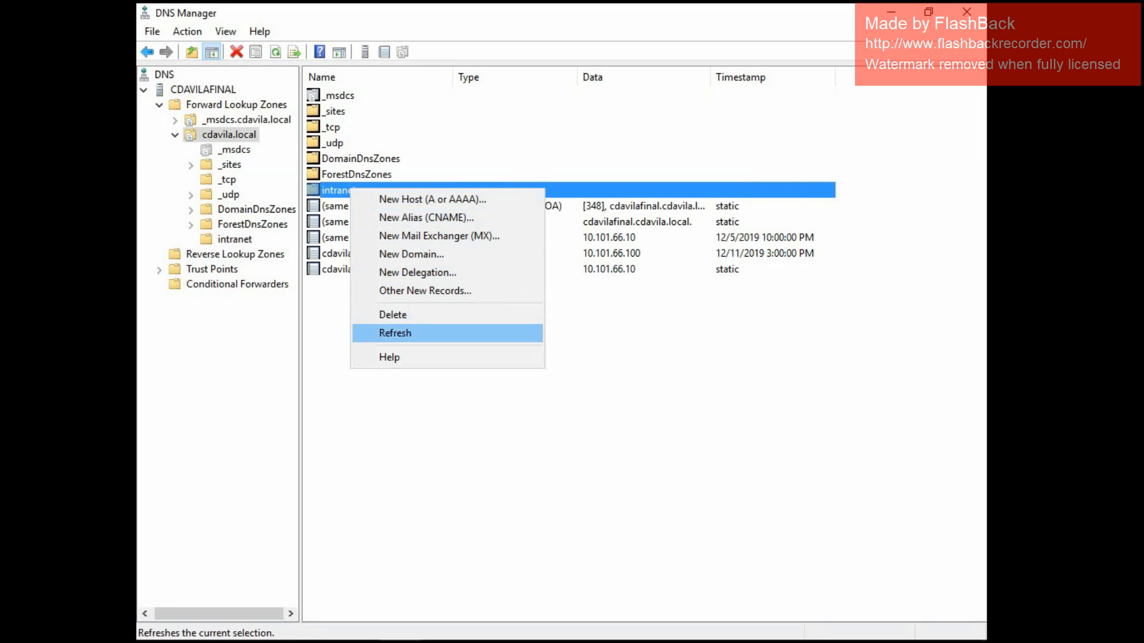
{"action": "key", "text": "Return"}
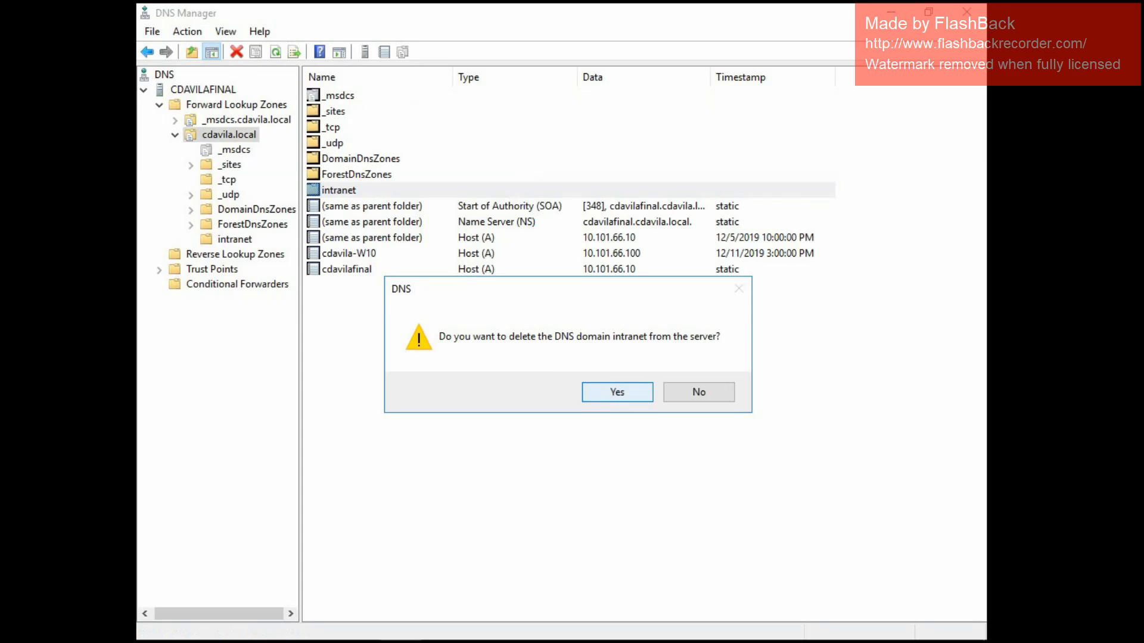
{"action": "left_click", "coordinate": [617, 392]}
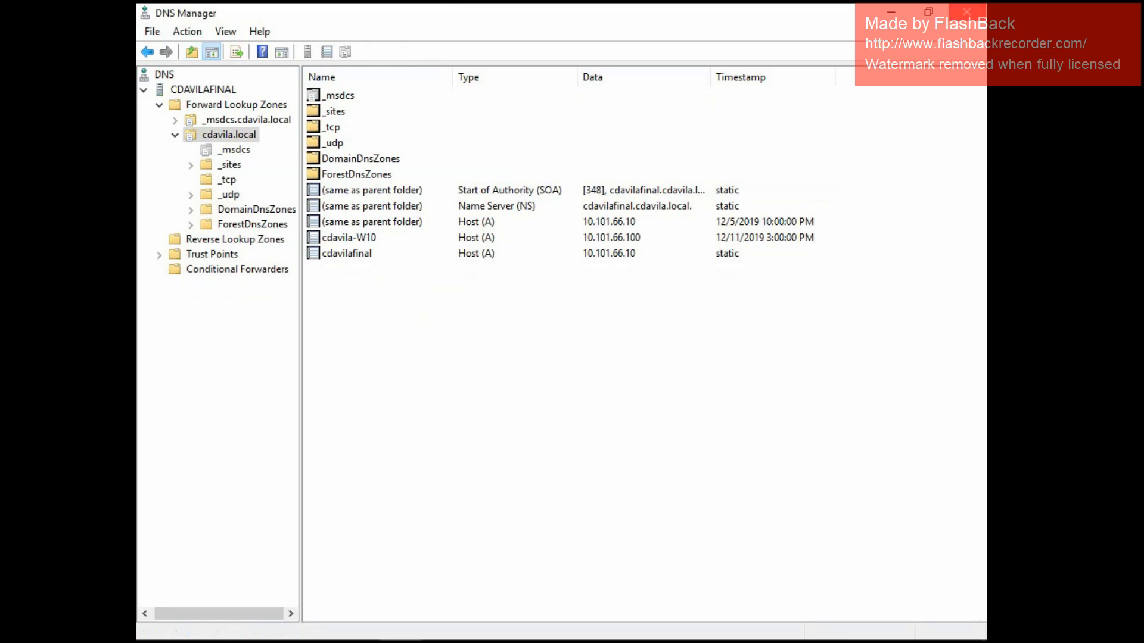
{"action": "left_click", "coordinate": [966, 11]}
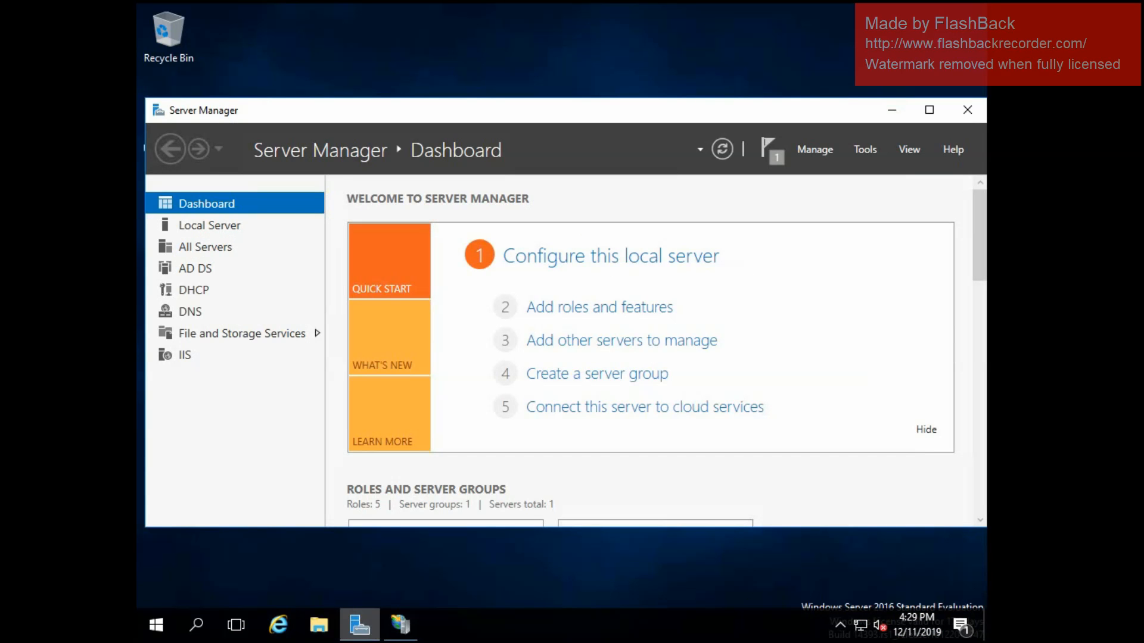
In IIS Manager, set the host name of the intranet.cdavila.local site's http binding on port 80 to *.
{"action": "left_click", "coordinate": [400, 625]}
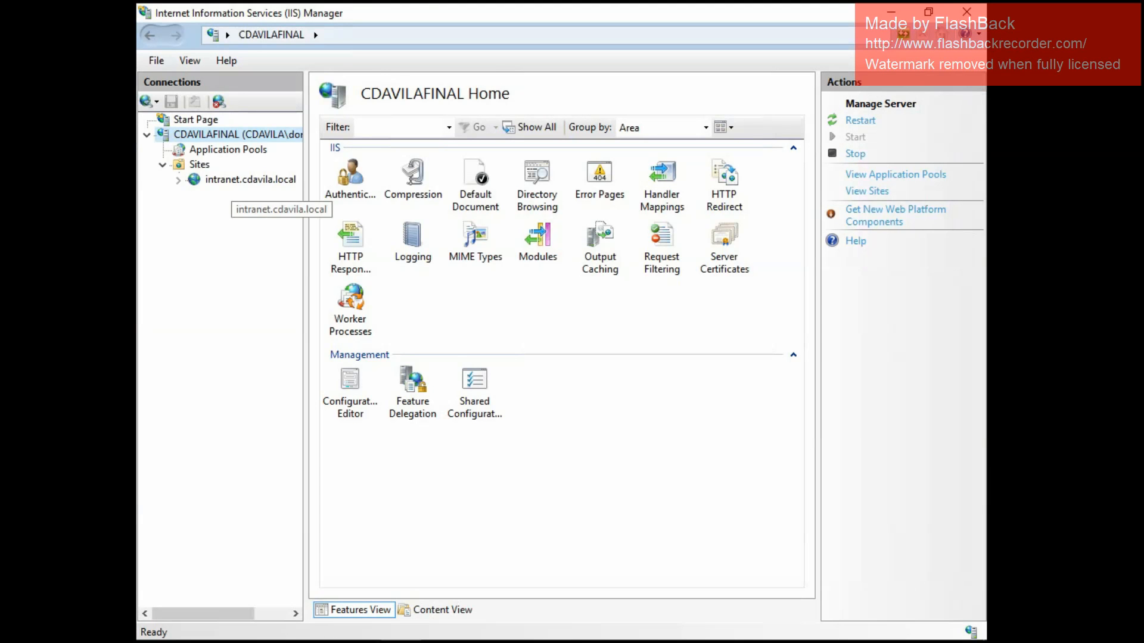
{"action": "left_click", "coordinate": [250, 179]}
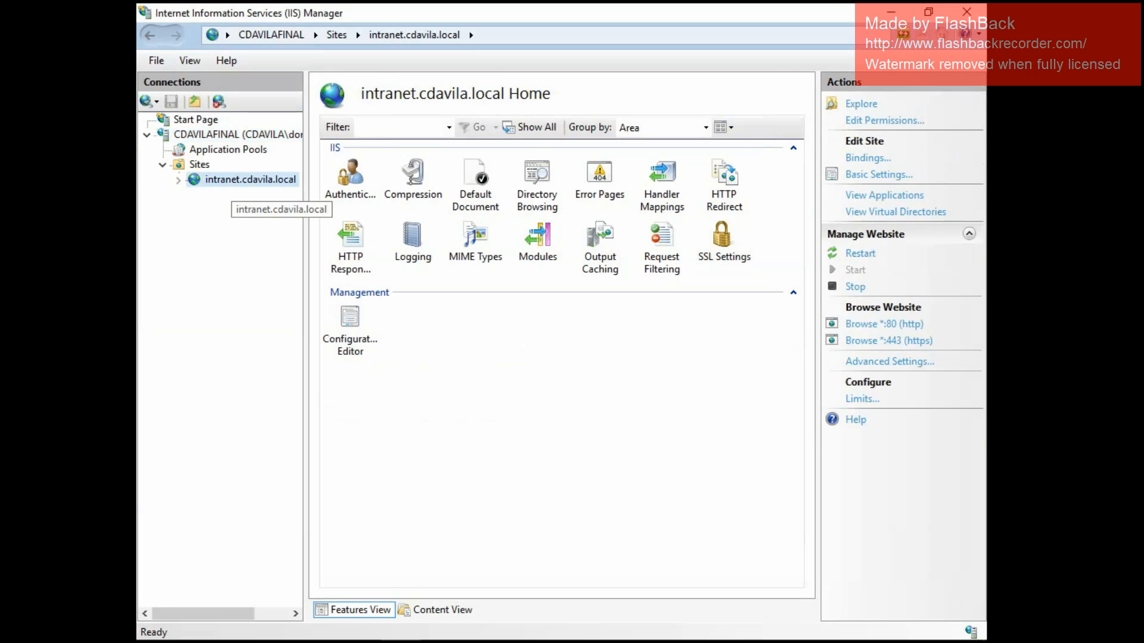
{"action": "right_click", "coordinate": [238, 179]}
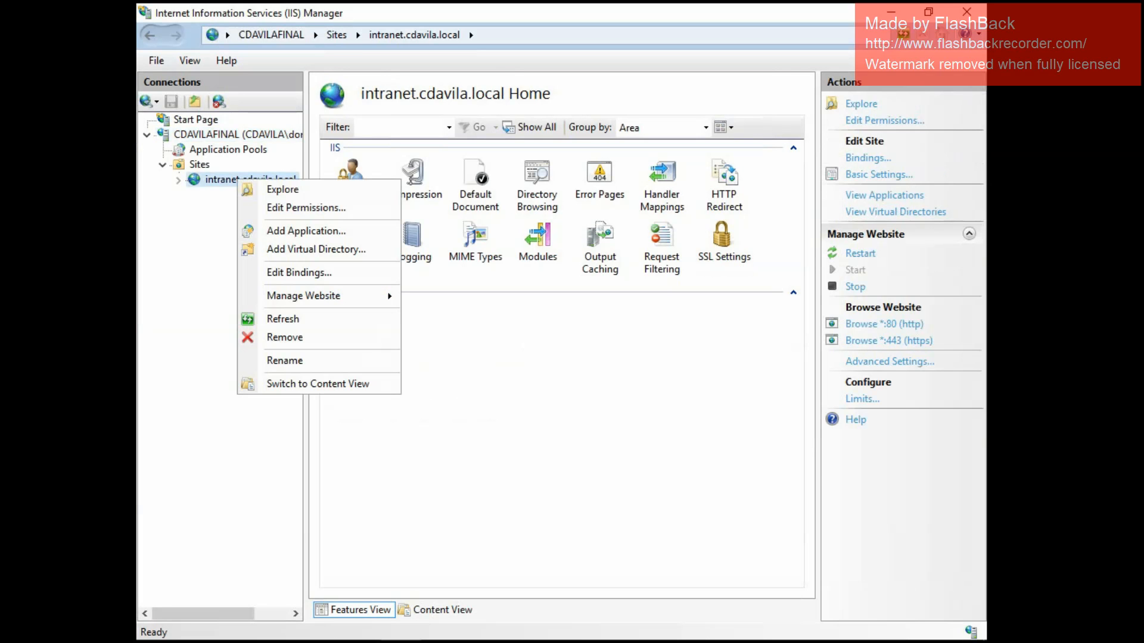
{"action": "left_click", "coordinate": [299, 272]}
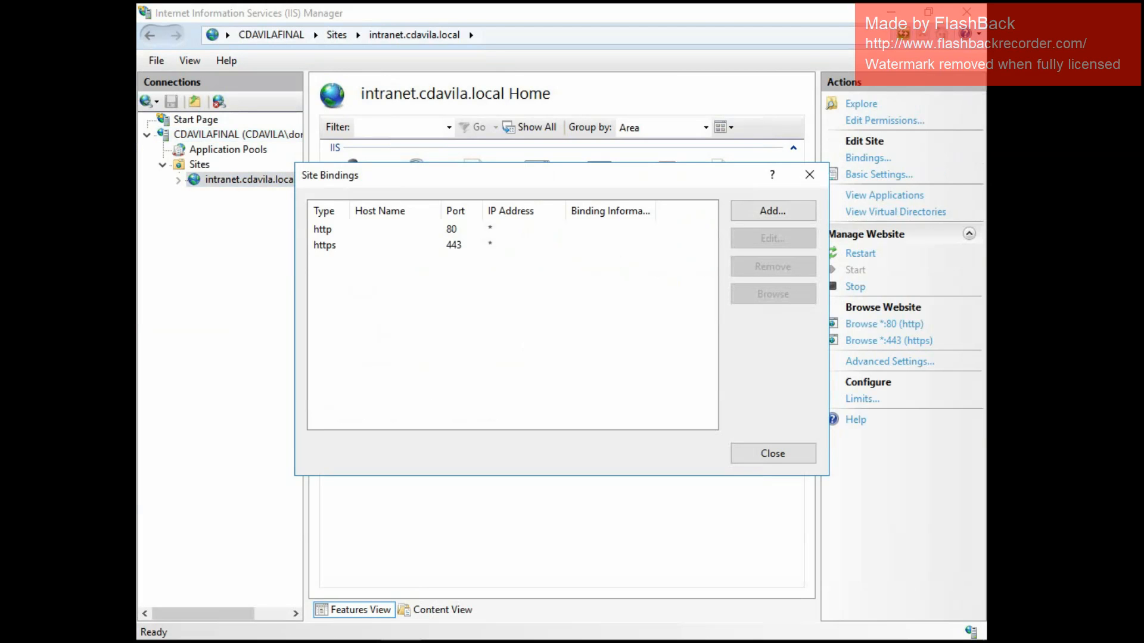
{"action": "left_click", "coordinate": [451, 229]}
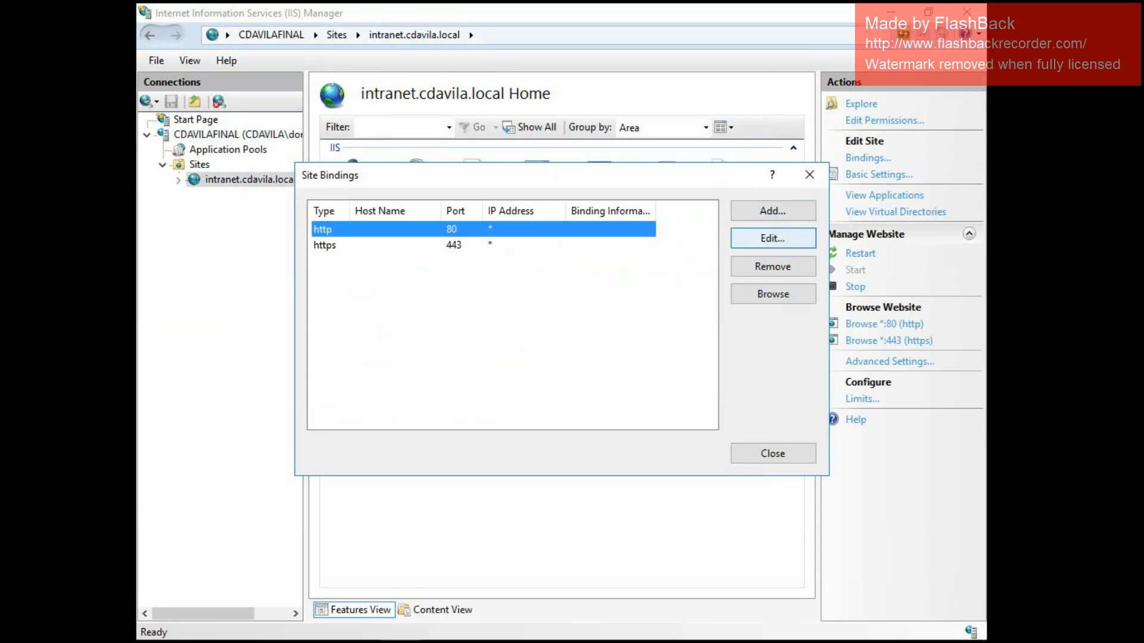
{"action": "left_click", "coordinate": [773, 237]}
{"action": "left_click", "coordinate": [480, 293]}
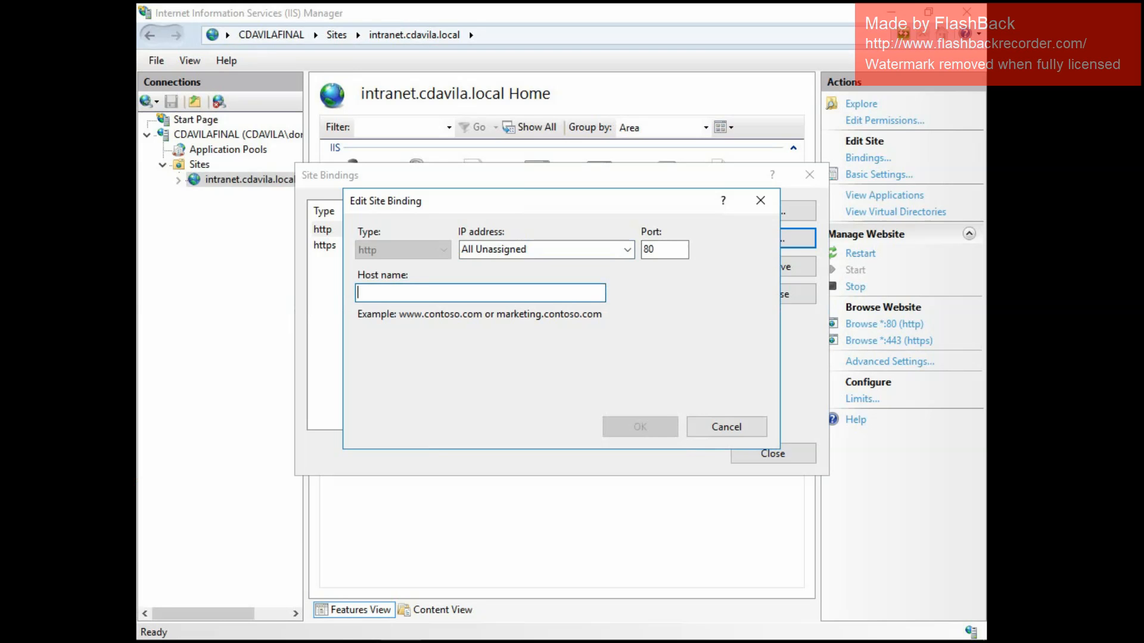
{"action": "type", "text": "*"}
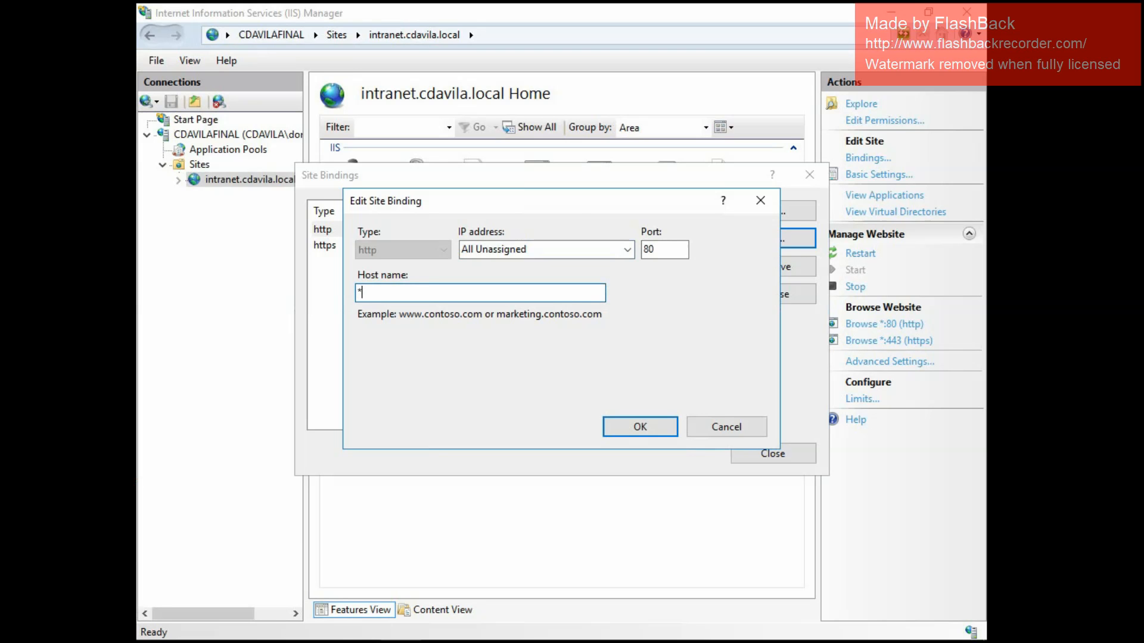
{"action": "key", "text": "Return"}
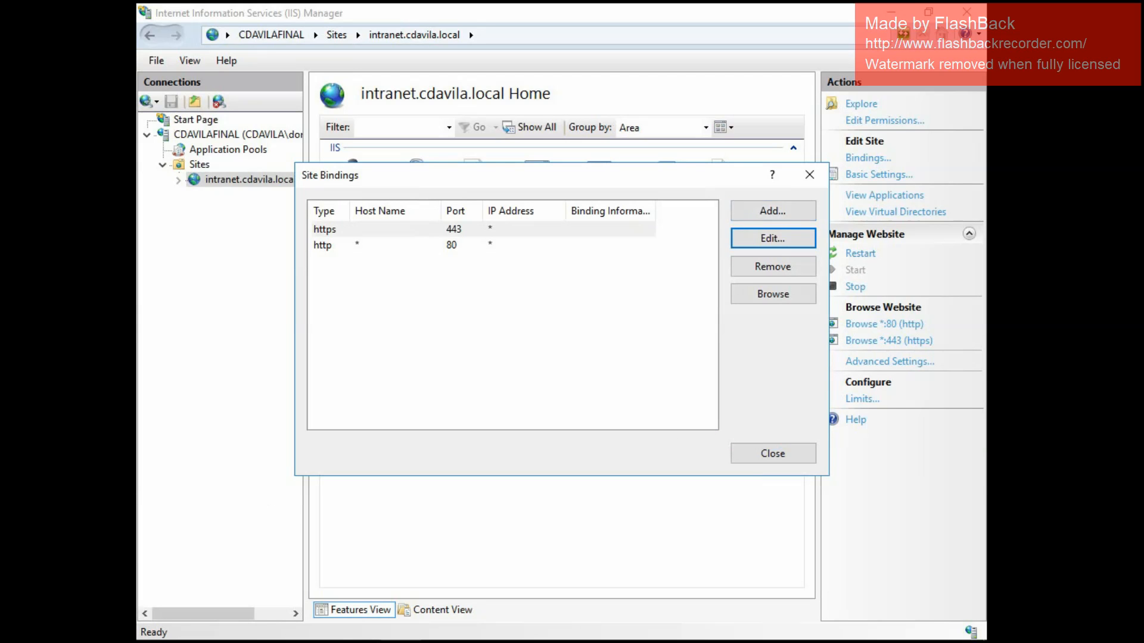
Set the host name of the https binding on port 443 to * and close the site bindings.
{"action": "left_click", "coordinate": [454, 230]}
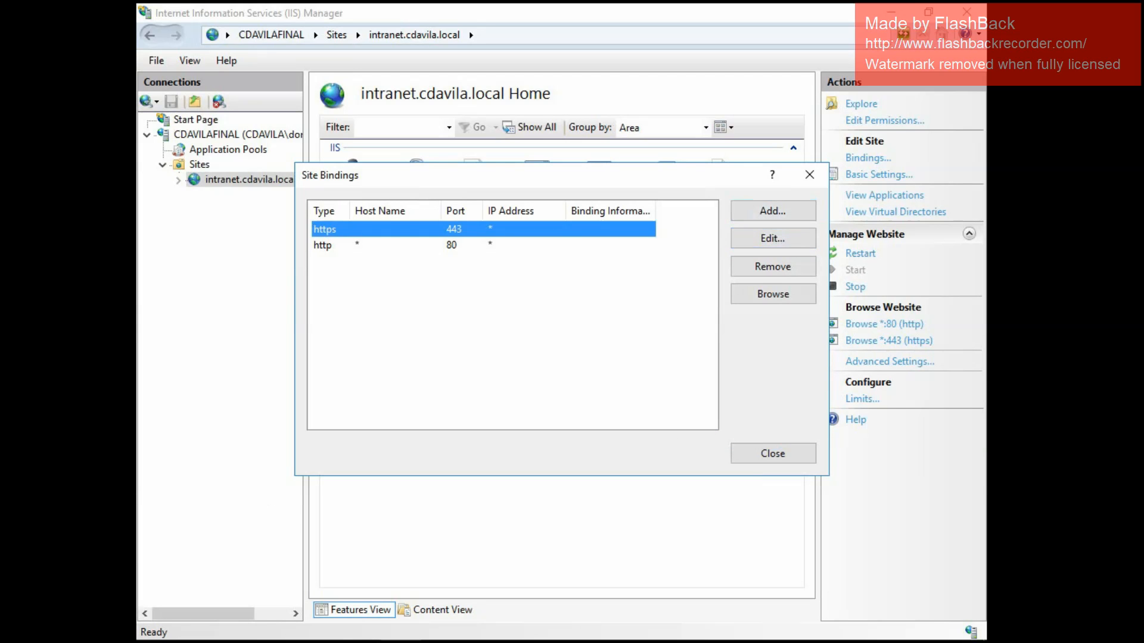
{"action": "left_click", "coordinate": [772, 239]}
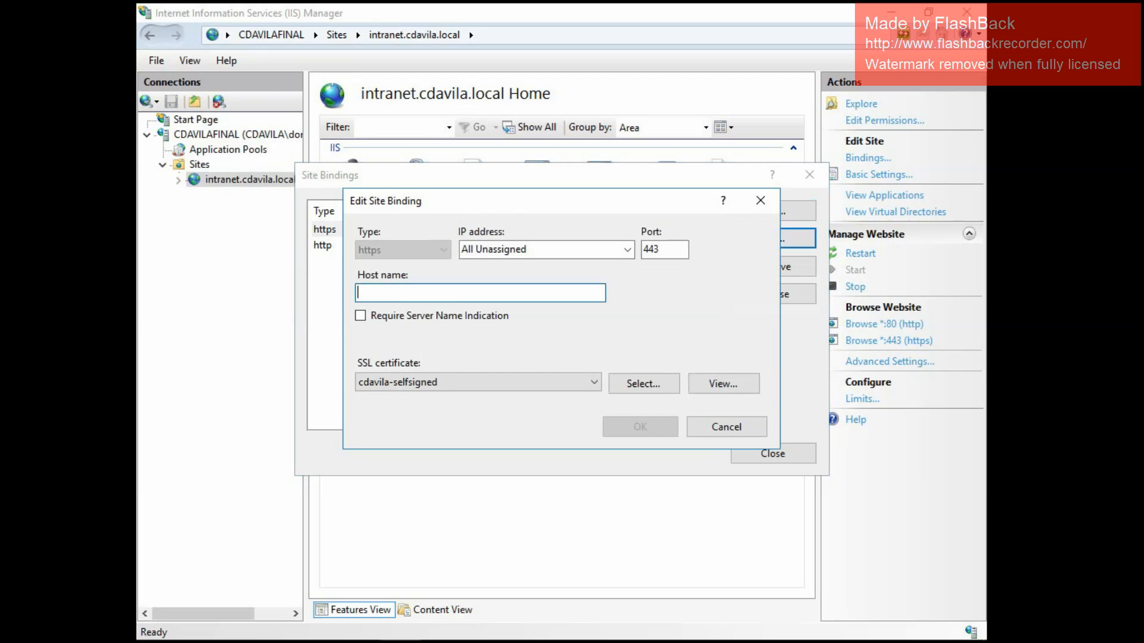
{"action": "type", "text": "*"}
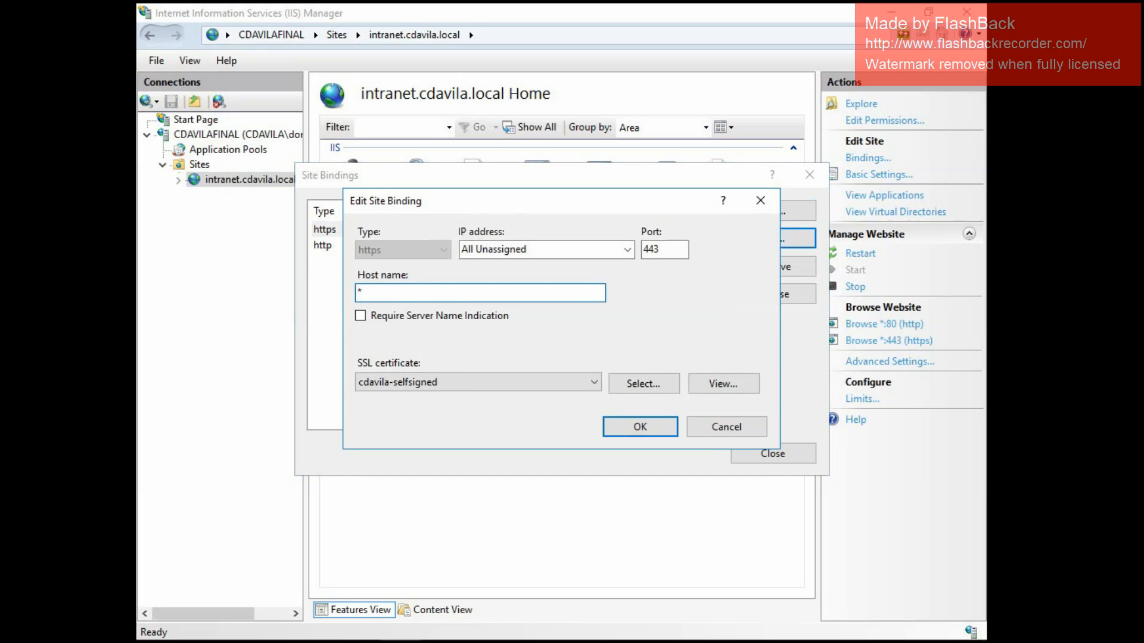
{"action": "left_click", "coordinate": [639, 427]}
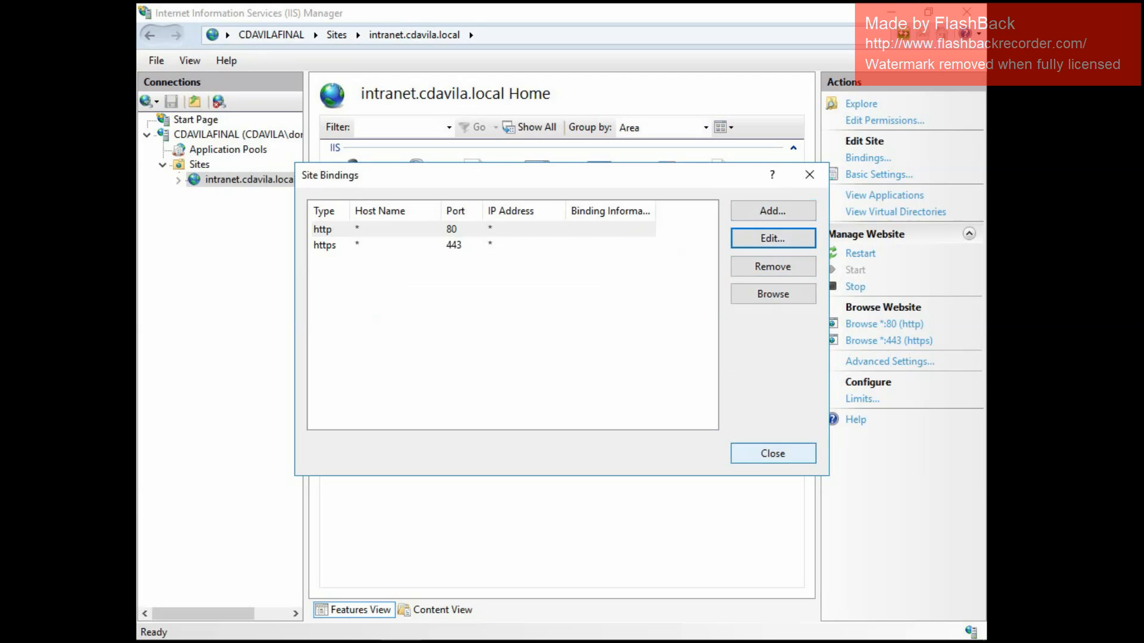
{"action": "left_click", "coordinate": [773, 453]}
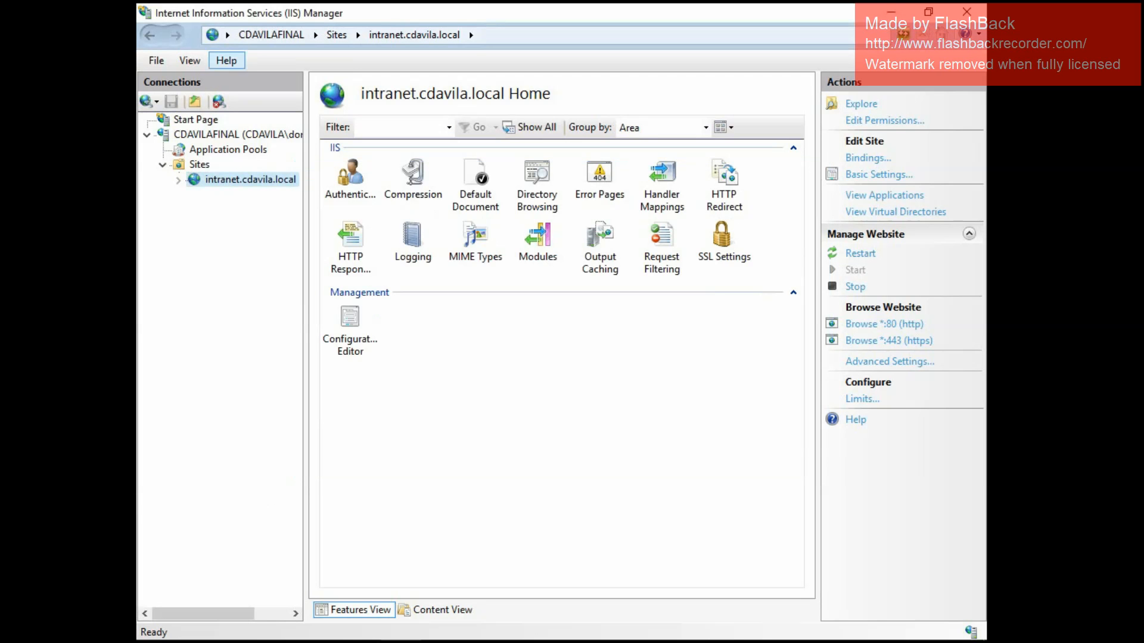
Minimize IIS Manager, reopen DNS Manager from Server Manager and show the contents of the cdavila.local forward lookup zone.
{"action": "left_click", "coordinate": [892, 12]}
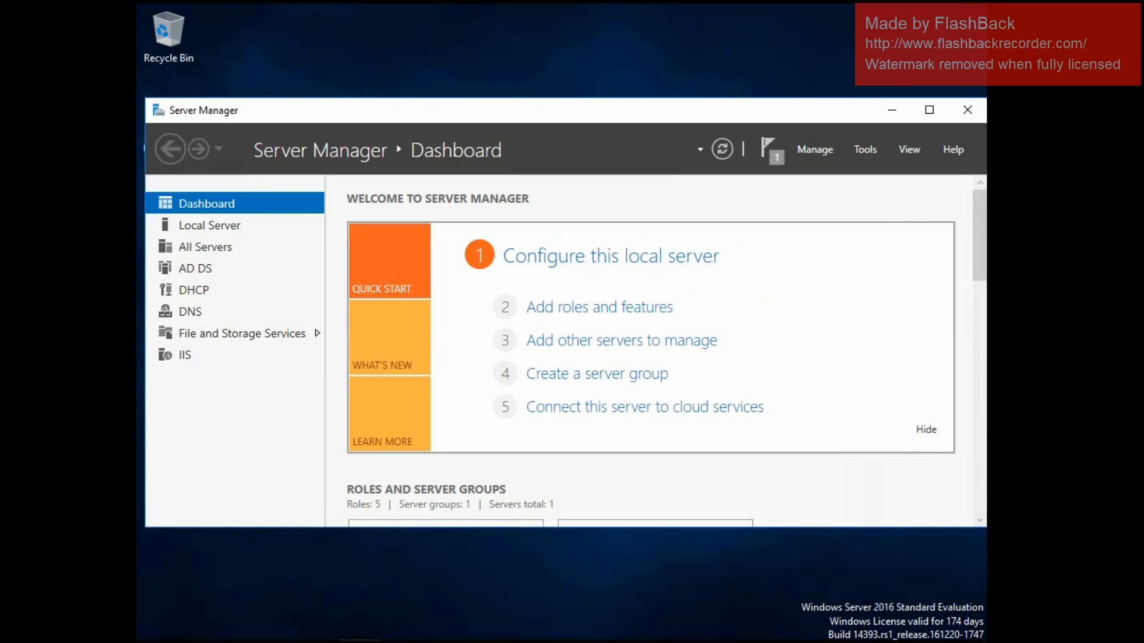
{"action": "left_click", "coordinate": [865, 149]}
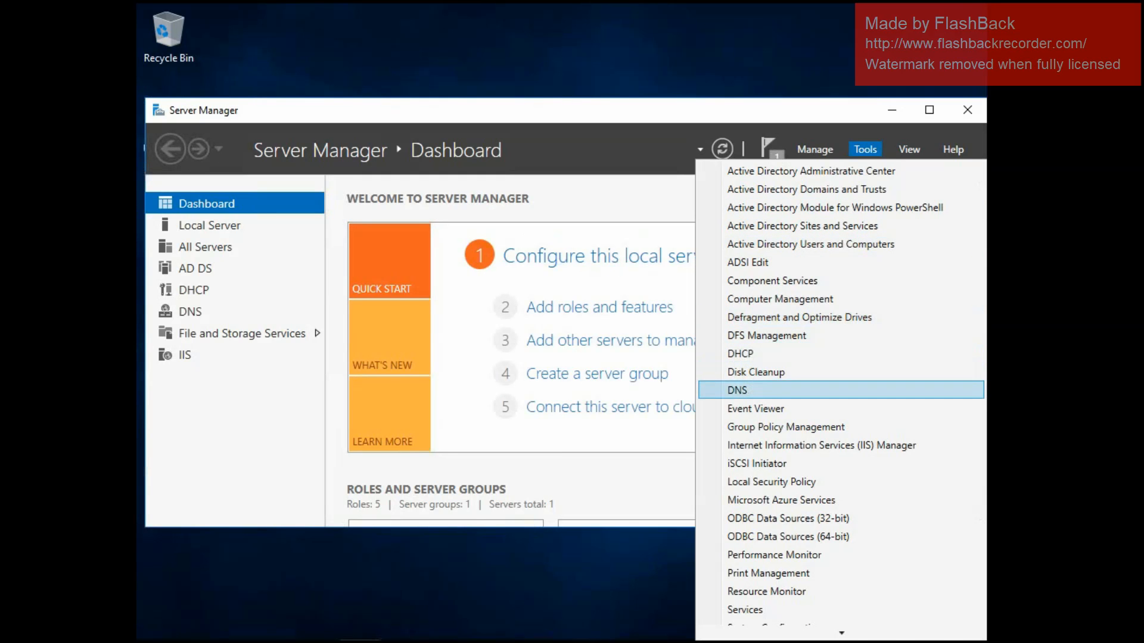
{"action": "left_click", "coordinate": [774, 390]}
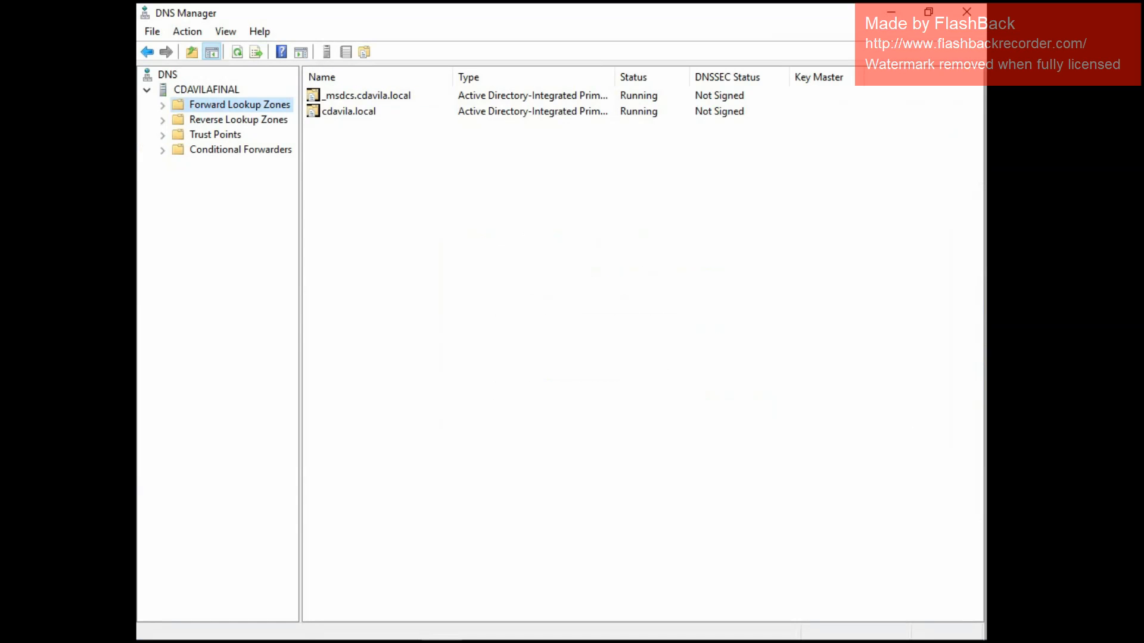
{"action": "left_click", "coordinate": [206, 90]}
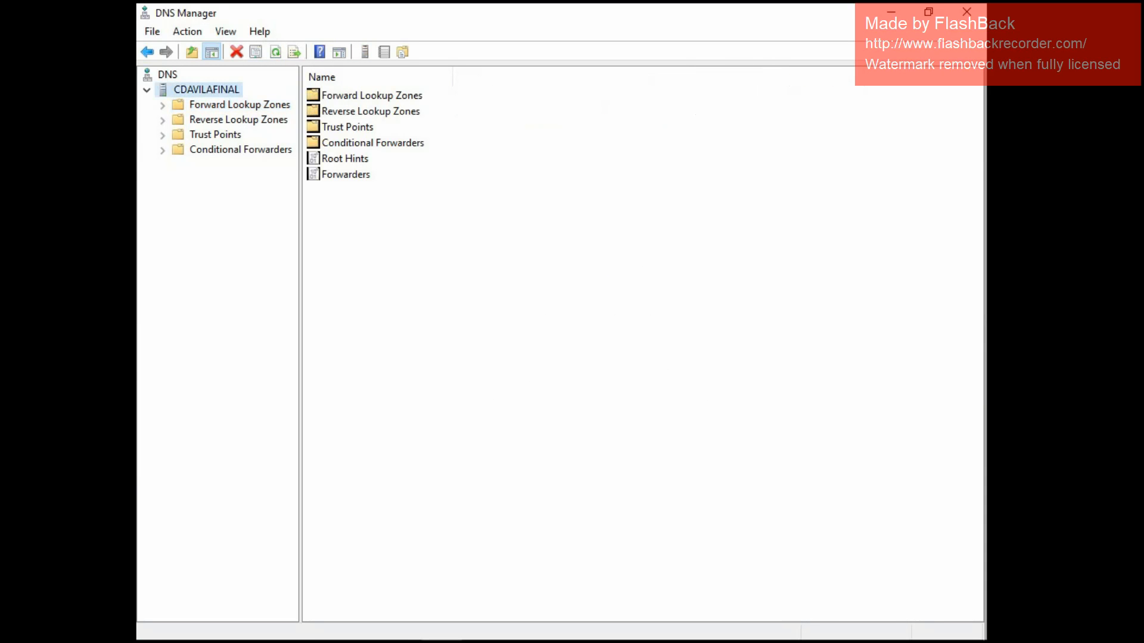
{"action": "left_click", "coordinate": [162, 106]}
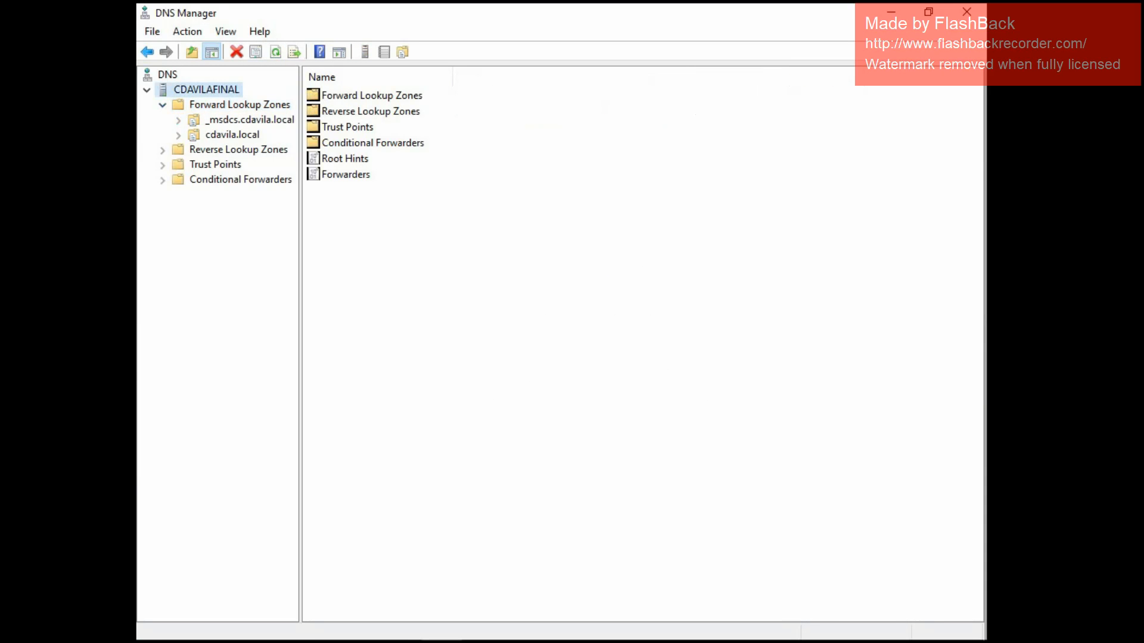
{"action": "left_click", "coordinate": [232, 135]}
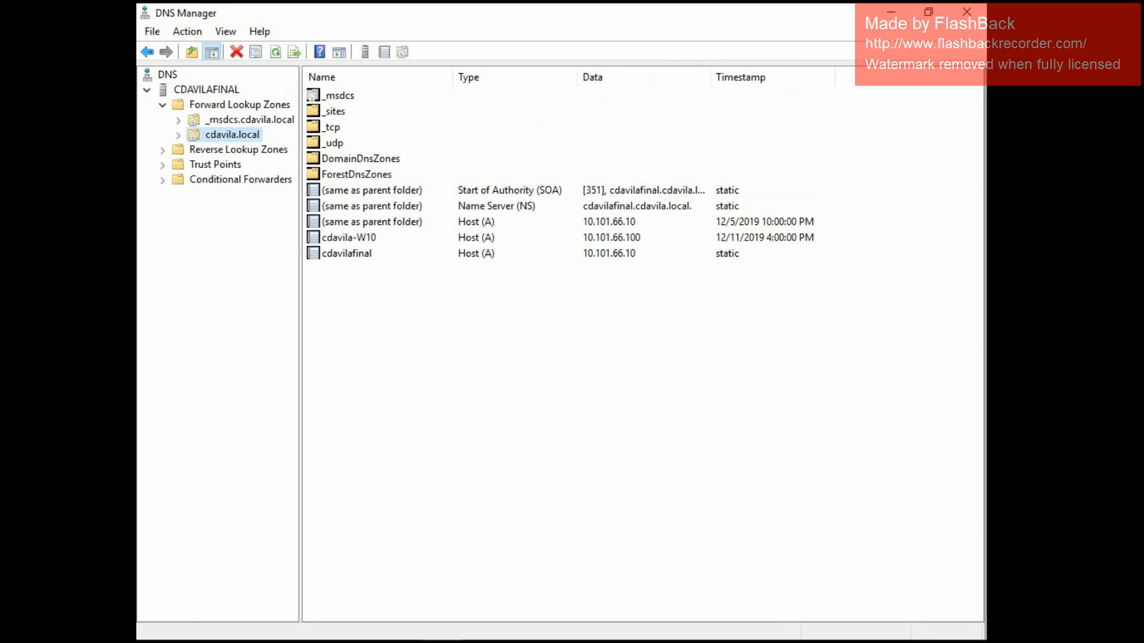
Create a CNAME alias named intranet in the cdavila.local zone with cdavilafinal.cdavila.local as the target host.
{"action": "right_click", "coordinate": [239, 134]}
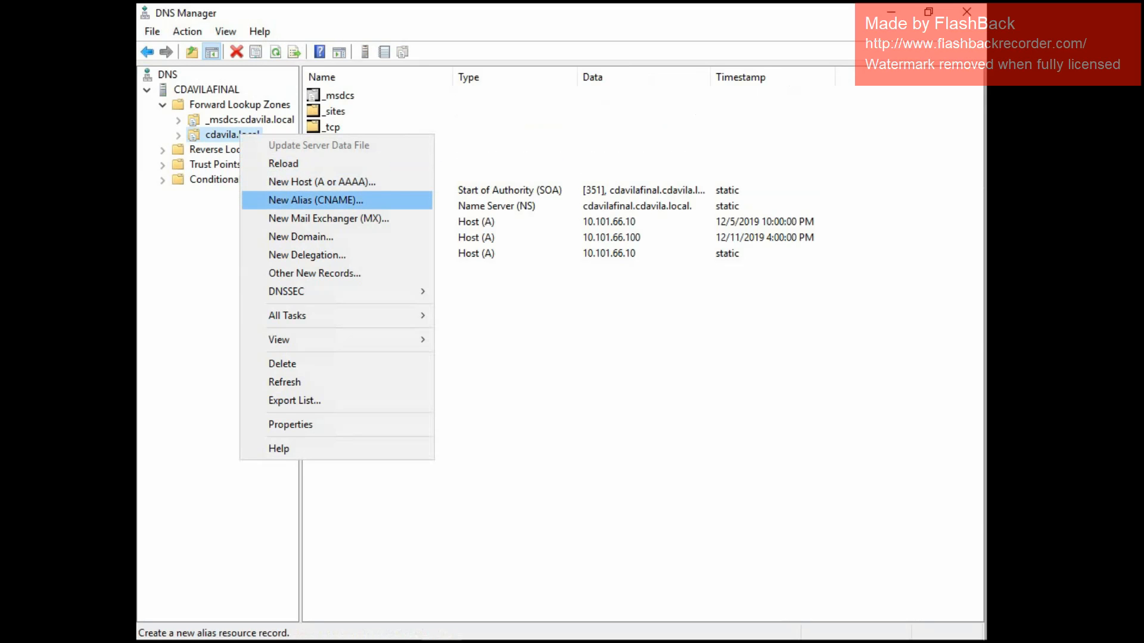
{"action": "left_click", "coordinate": [316, 201]}
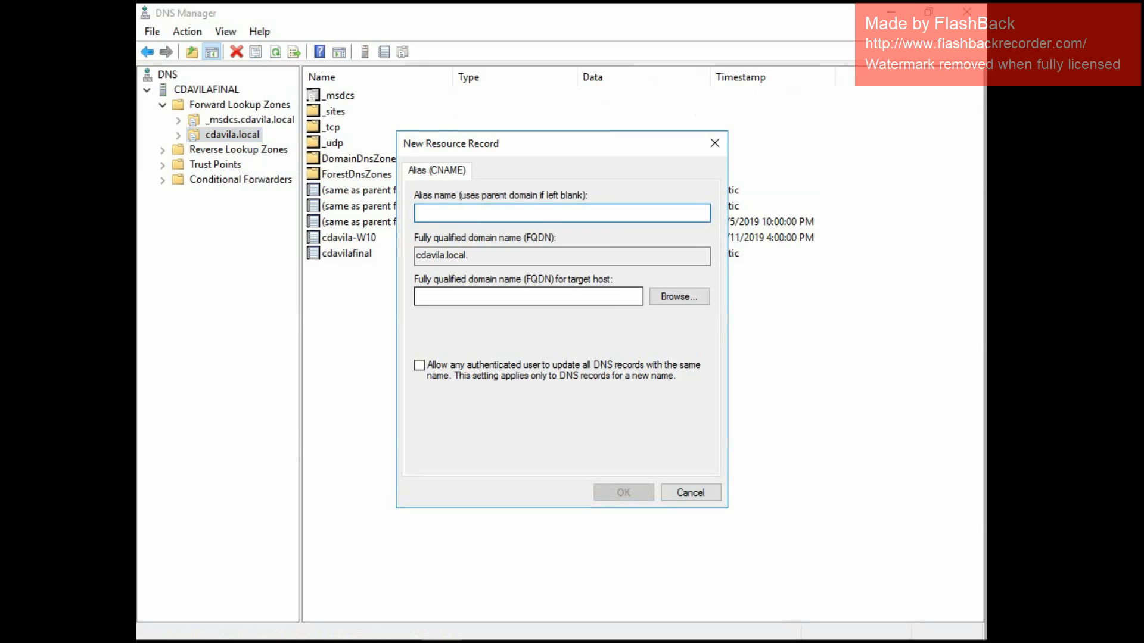
{"action": "type", "text": "www"}
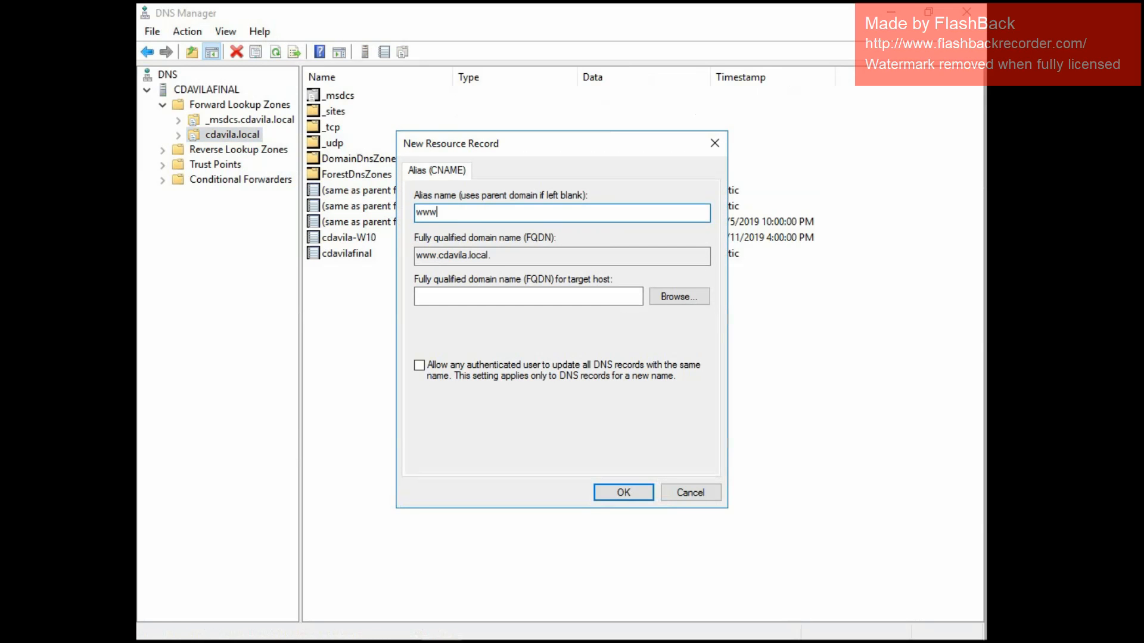
{"action": "type", "text": ".intranet"}
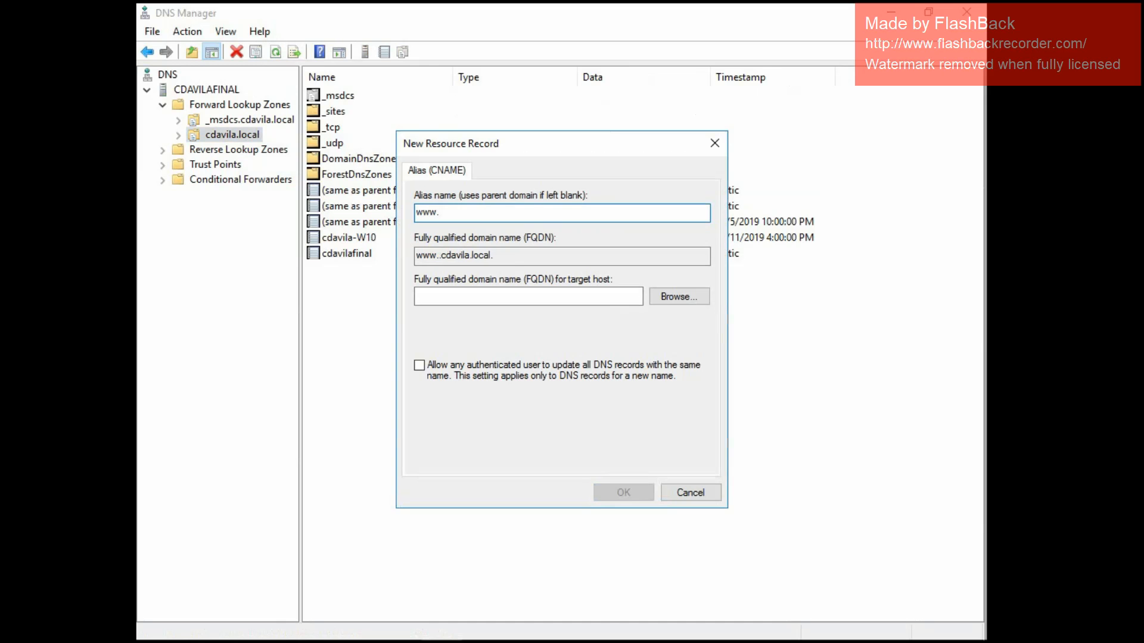
{"action": "key", "text": "Home"}
{"action": "key", "text": "Delete"}
{"action": "key", "text": "Delete"}
{"action": "key", "text": "Delete"}
{"action": "key", "text": "Delete"}
{"action": "key", "text": "Delete"}
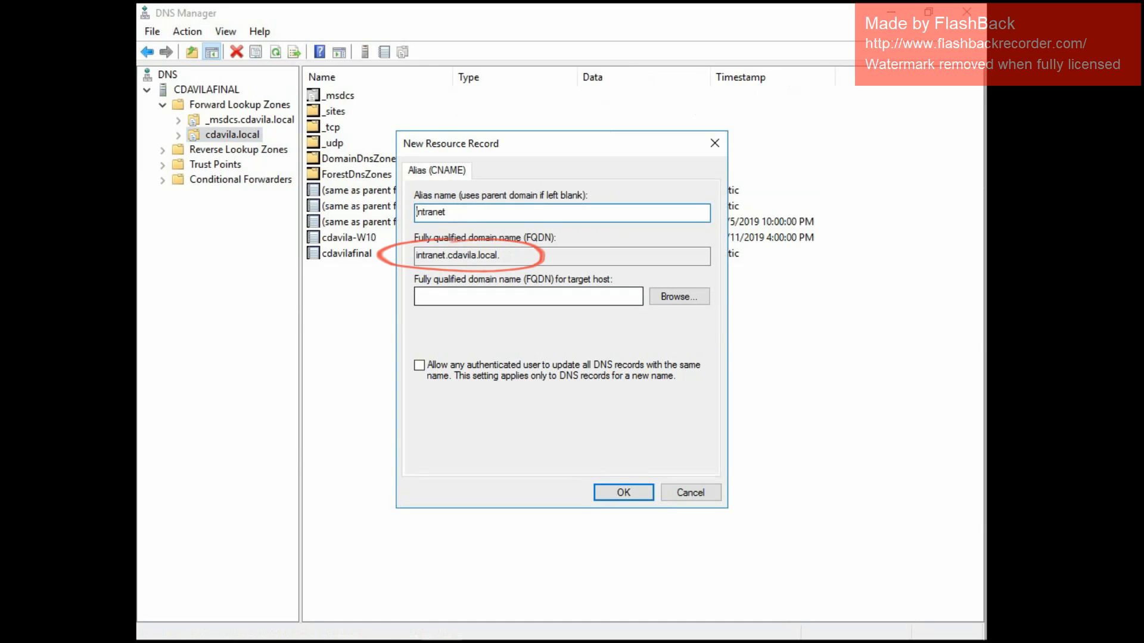
{"action": "left_click", "coordinate": [527, 296]}
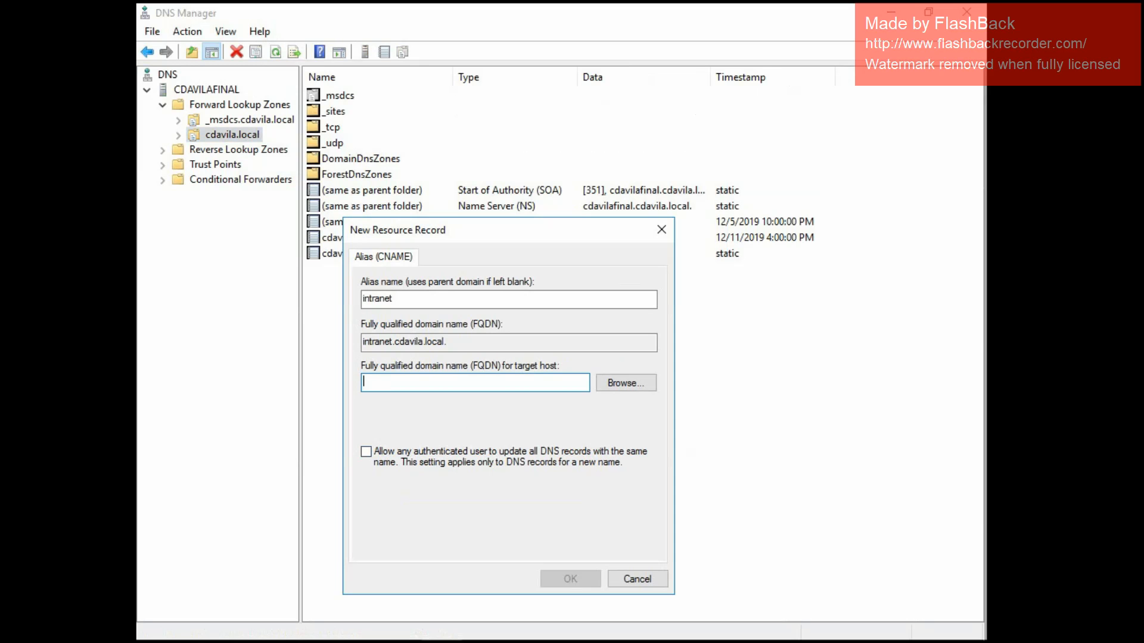
{"action": "type", "text": "cdavilafinal.cdavila.local"}
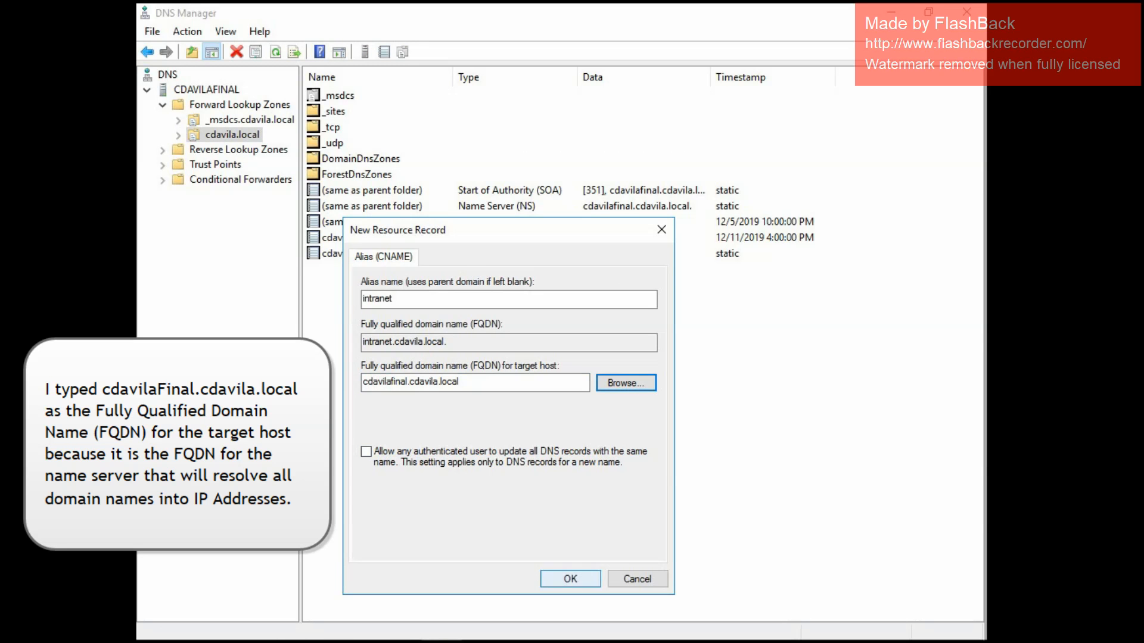
{"action": "left_click", "coordinate": [571, 578]}
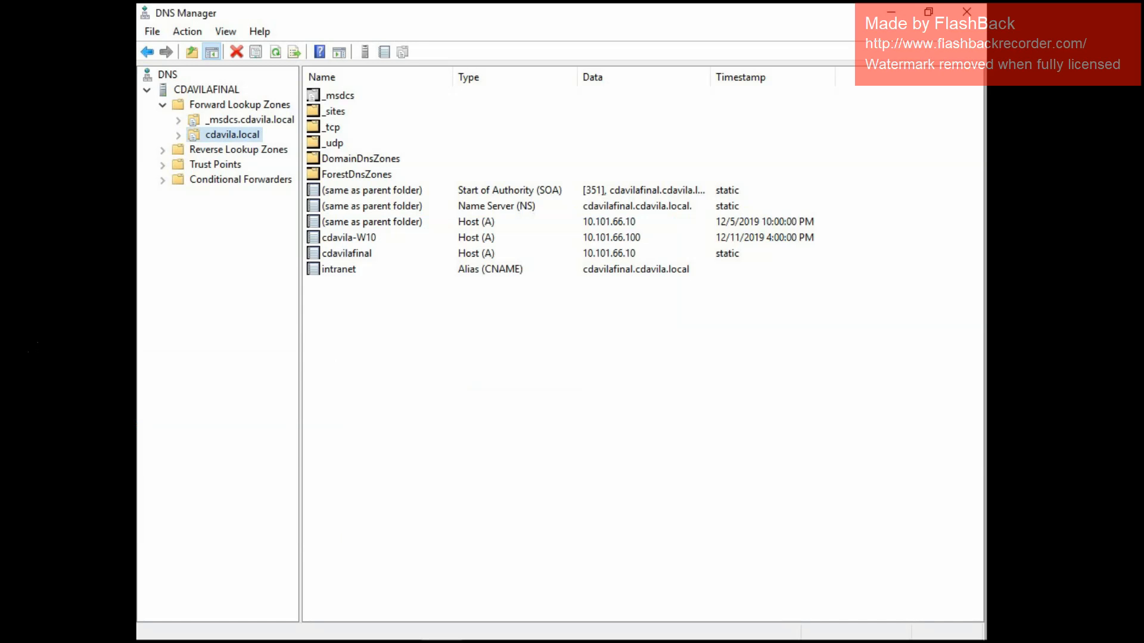
{"action": "right_click", "coordinate": [245, 134]}
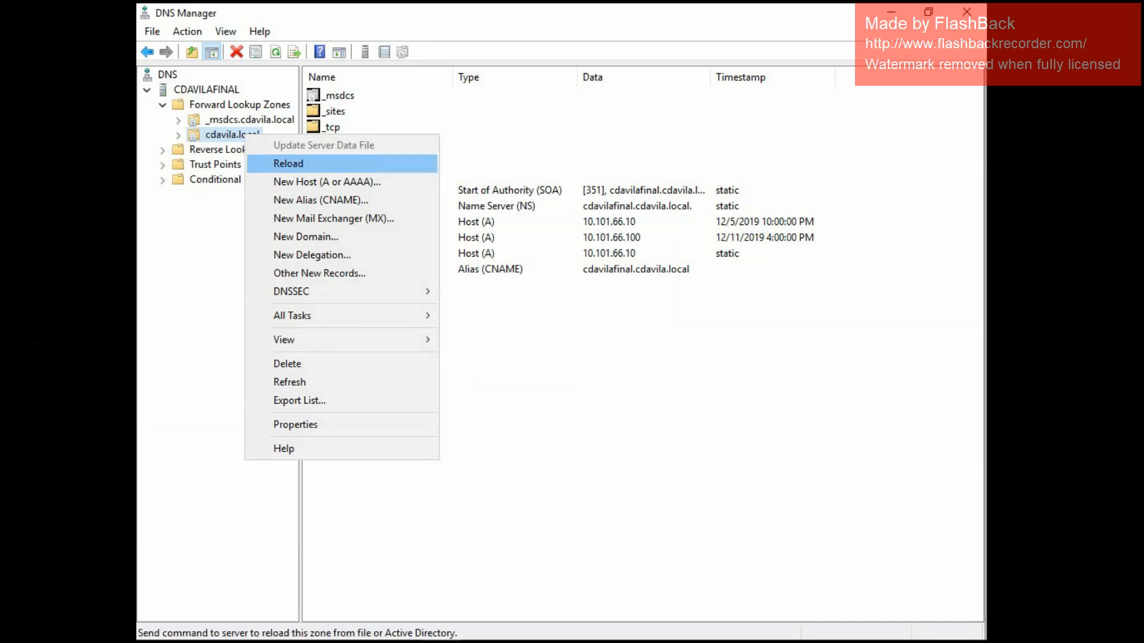
{"action": "left_click", "coordinate": [320, 200]}
{"action": "type", "text": "ww"}
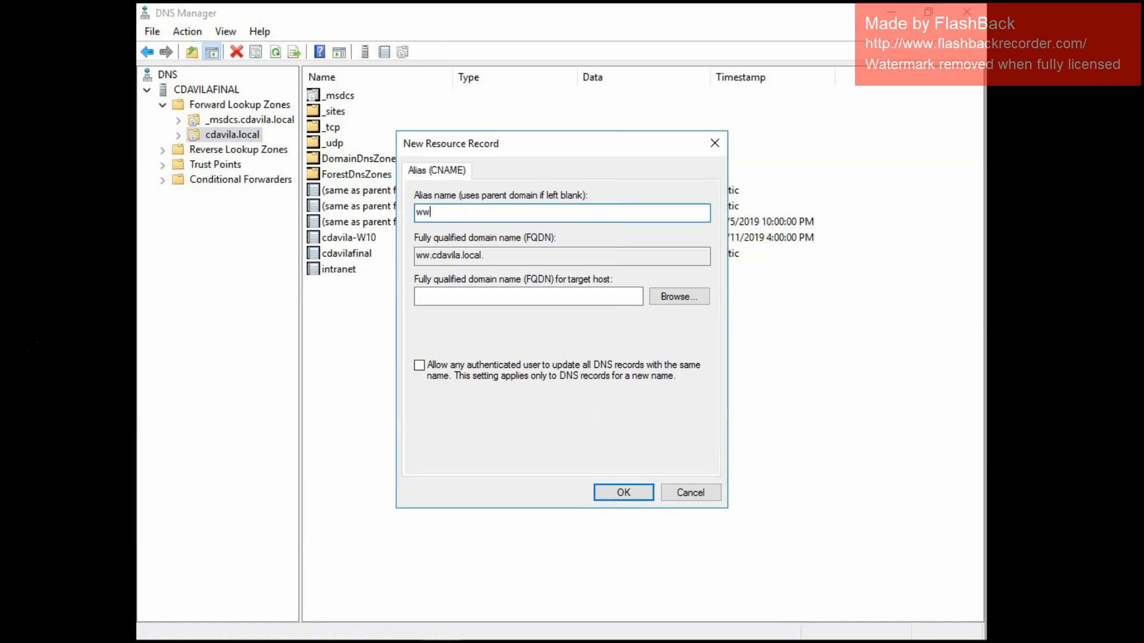
{"action": "type", "text": "w.intranet"}
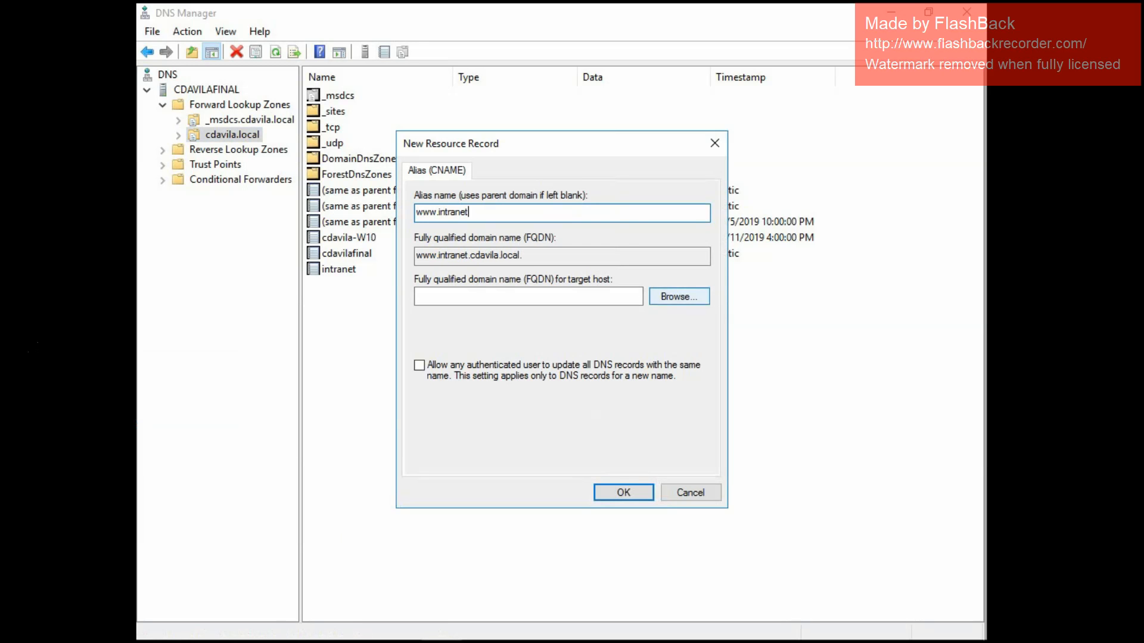
Pick the cdavilafinal host record from the cdavila.local zone as the alias's target, create the record and close DNS Manager.
{"action": "left_click", "coordinate": [679, 297]}
{"action": "double_click", "coordinate": [458, 277]}
{"action": "double_click", "coordinate": [459, 277]}
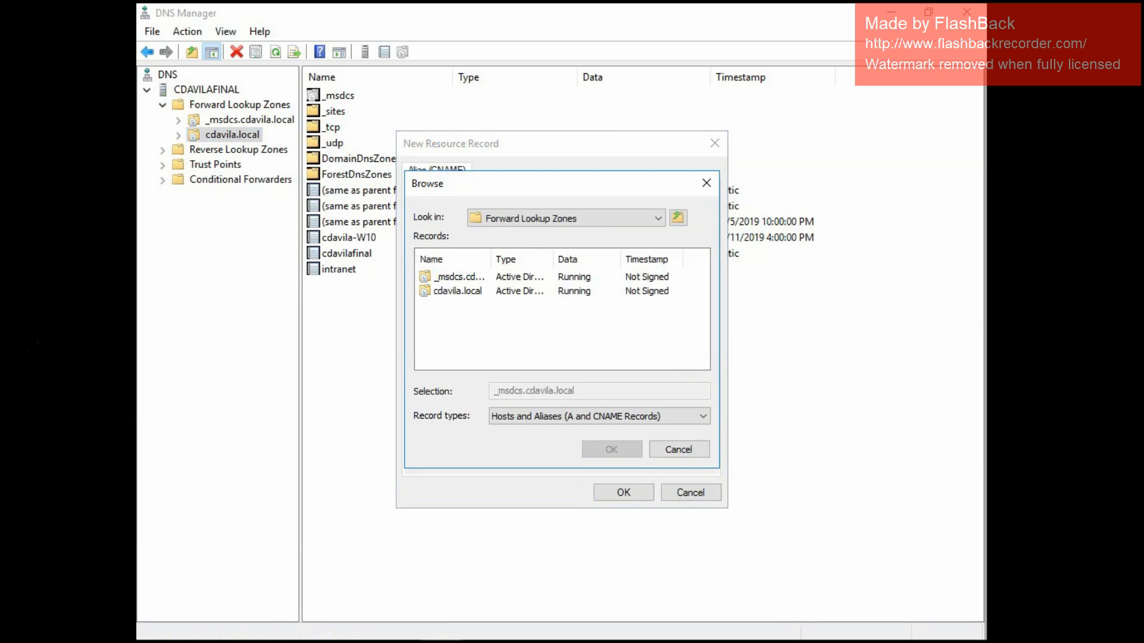
{"action": "double_click", "coordinate": [458, 291]}
{"action": "scroll", "coordinate": [458, 298], "scroll_direction": "down", "scroll_amount": 1}
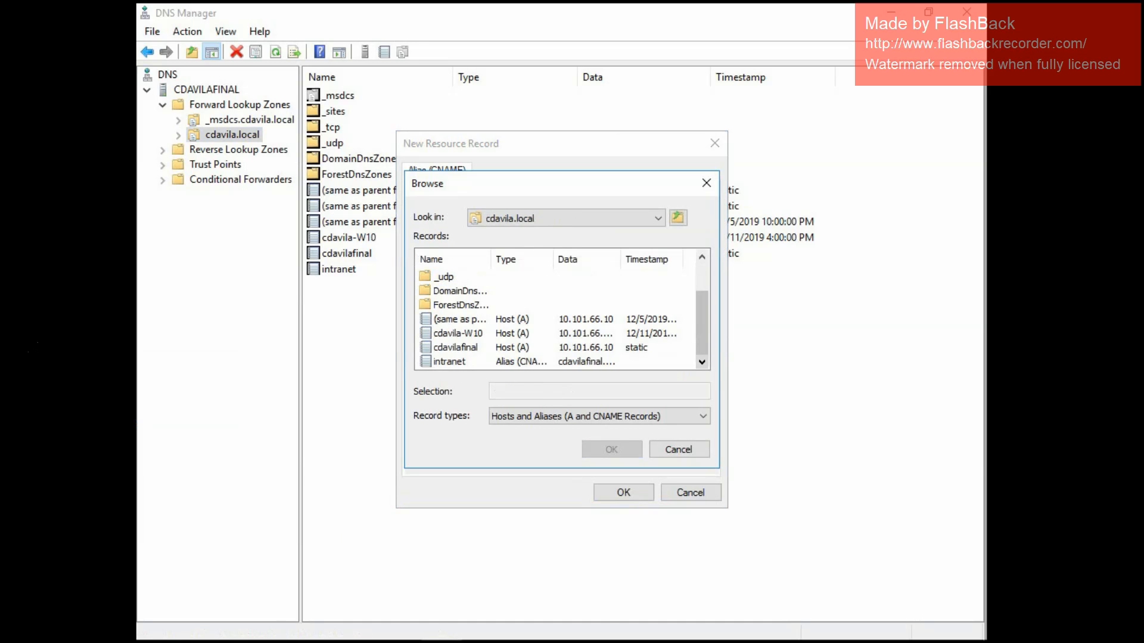
{"action": "left_click", "coordinate": [456, 347]}
{"action": "left_click", "coordinate": [612, 450]}
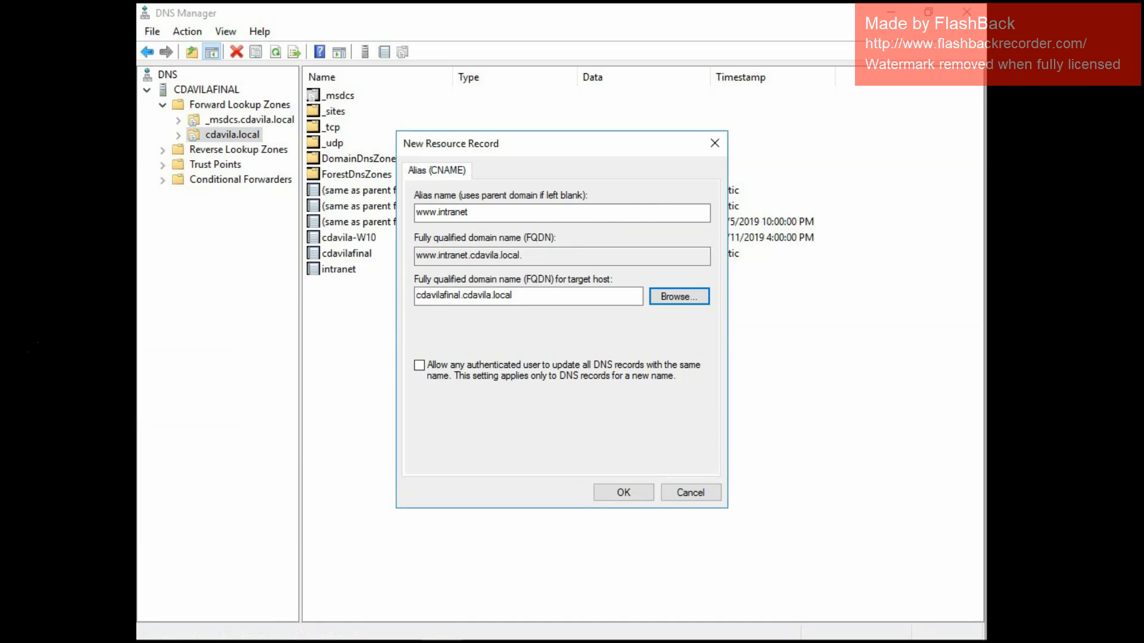
{"action": "left_click", "coordinate": [623, 492]}
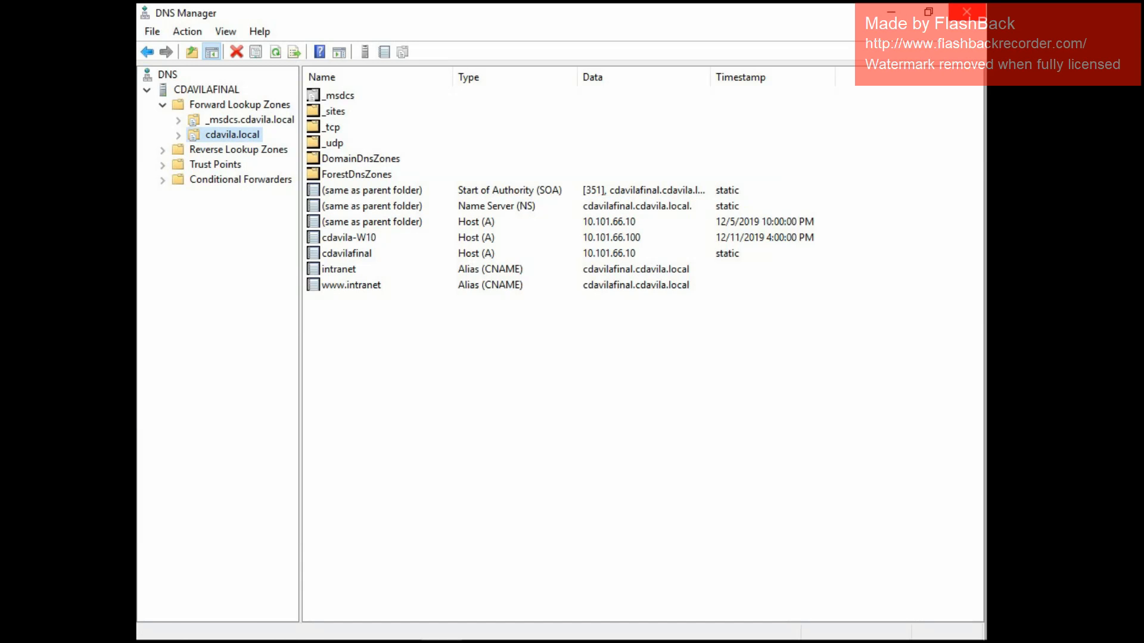
{"action": "left_click", "coordinate": [966, 11]}
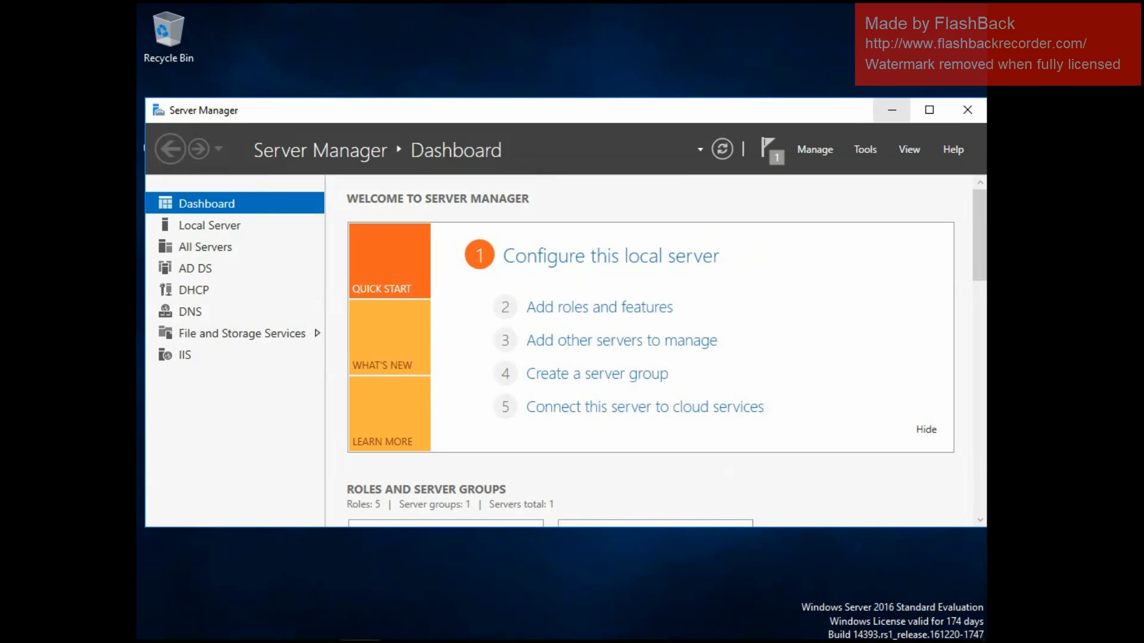
{"action": "left_click", "coordinate": [892, 110]}
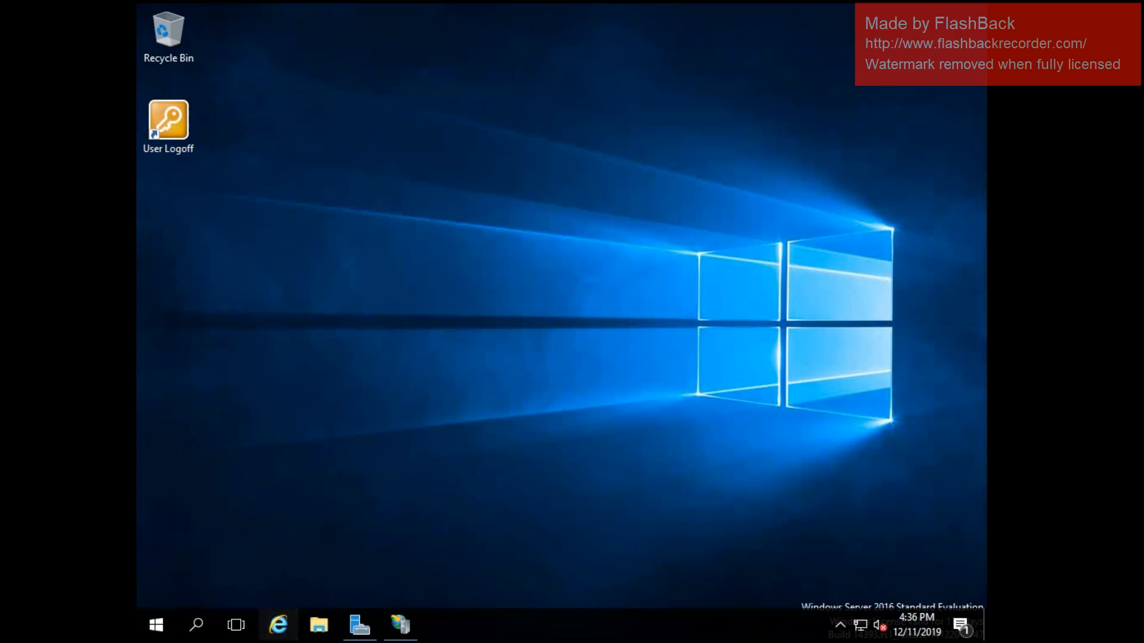
{"action": "left_click", "coordinate": [278, 624]}
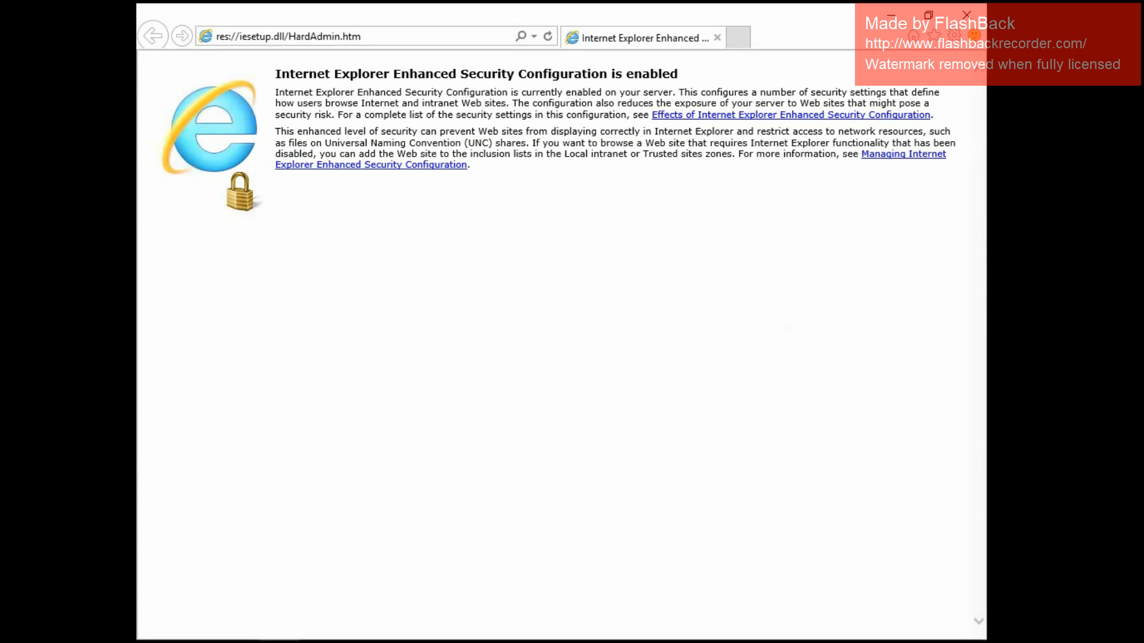
{"action": "left_click", "coordinate": [289, 36]}
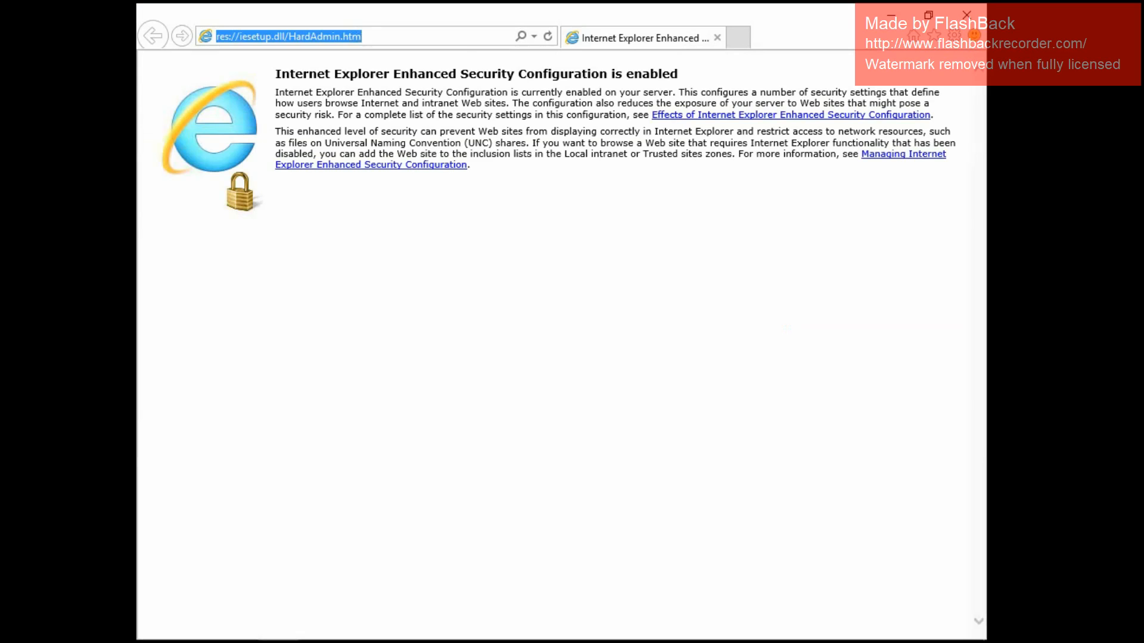
{"action": "type", "text": "www"}
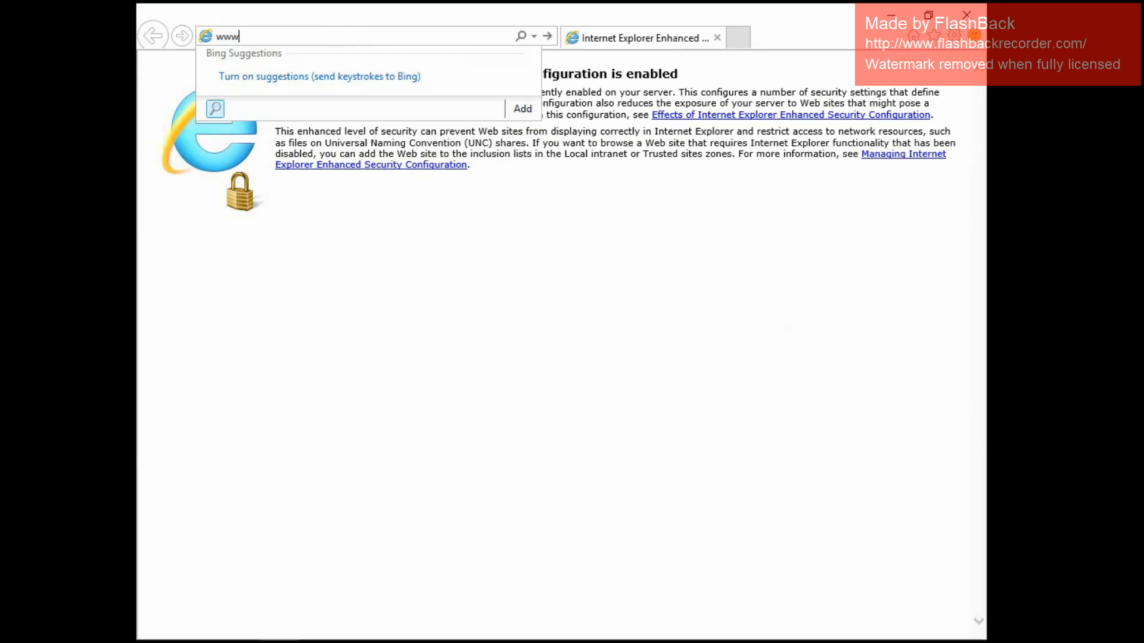
{"action": "type", "text": ".intranet.cdavila.local"}
{"action": "key", "text": "Return"}
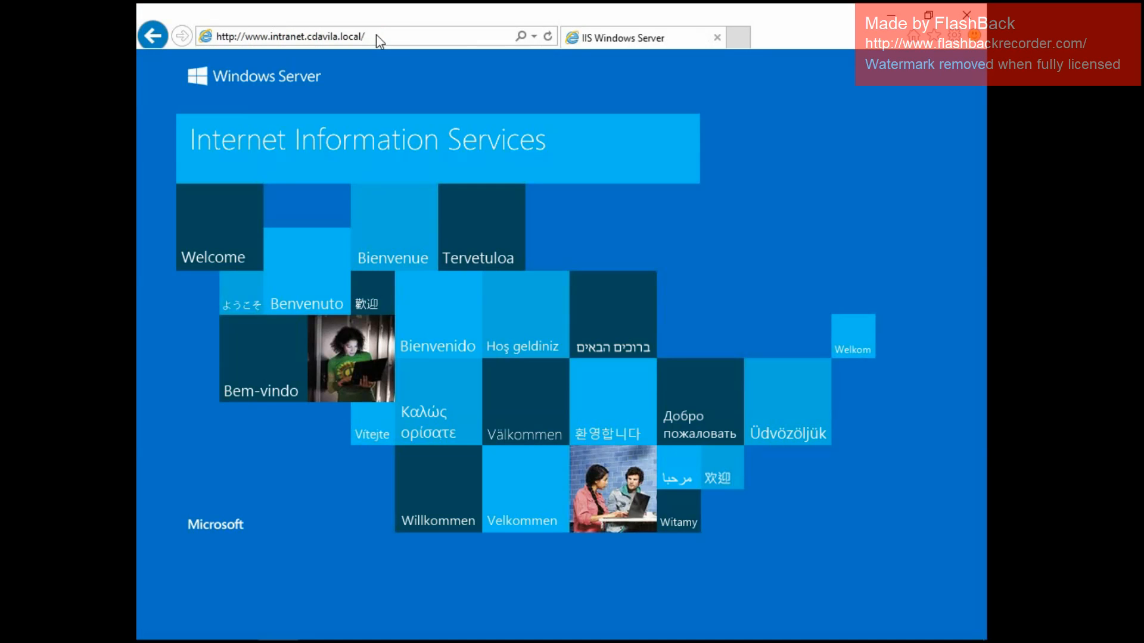
Browse to intranet.cdavila.local without the www prefix, then close Internet Explorer.
{"action": "left_click", "coordinate": [377, 34]}
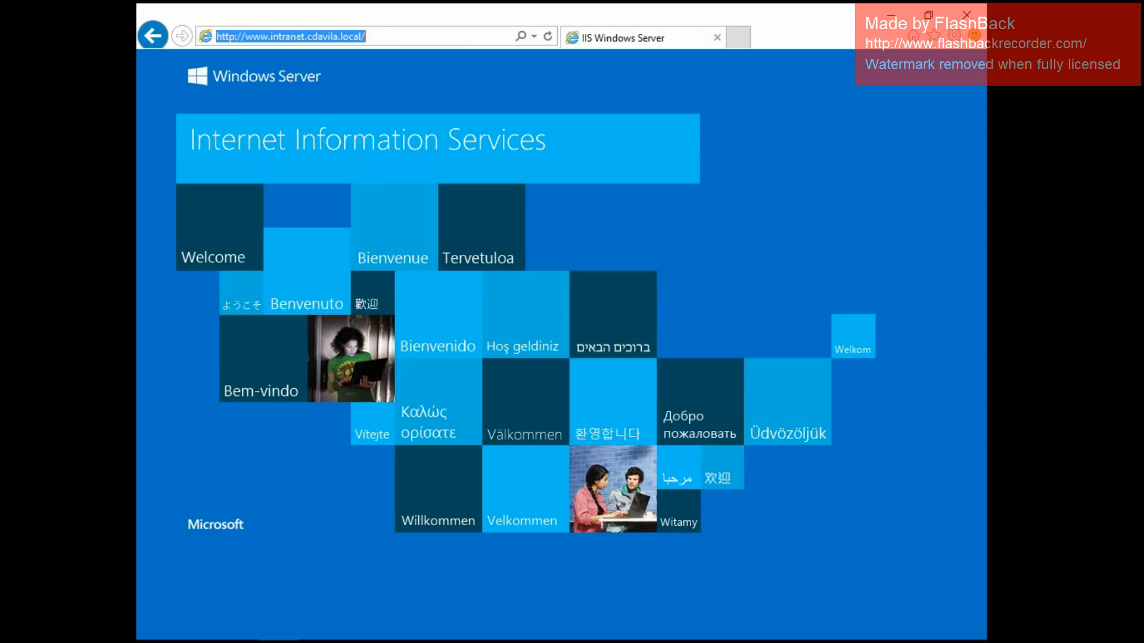
{"action": "type", "text": "intra"}
{"action": "key", "text": "Return"}
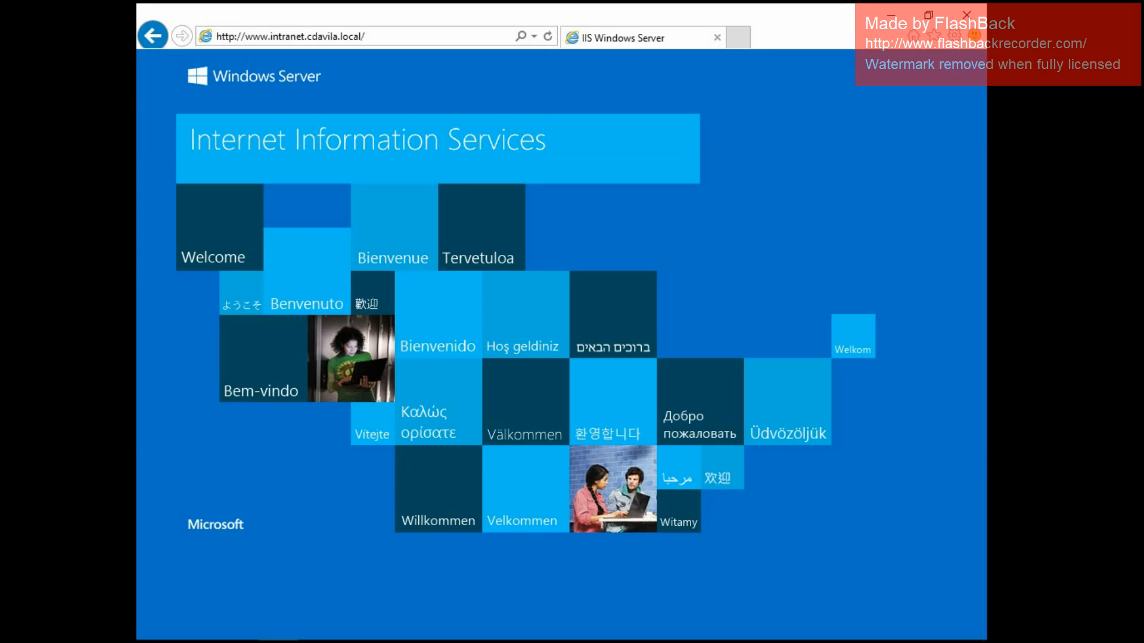
{"action": "key", "text": "shift+Left"}
{"action": "key", "text": "shift+Left"}
{"action": "key", "text": "shift+Left"}
{"action": "key", "text": "shift+Left"}
{"action": "key", "text": "shift+Left"}
{"action": "key", "text": "shift+Left"}
{"action": "key", "text": "shift+Left"}
{"action": "key", "text": "shift+Left"}
{"action": "key", "text": "shift+Left"}
{"action": "key", "text": "shift+Left"}
{"action": "key", "text": "shift+Left"}
{"action": "key", "text": "shift+Left"}
{"action": "key", "text": "shift+Left"}
{"action": "key", "text": "shift+Left"}
{"action": "key", "text": "shift+Left"}
{"action": "key", "text": "shift+Left"}
{"action": "key", "text": "shift+Left"}
{"action": "key", "text": "shift+Left"}
{"action": "key", "text": "shift+Left"}
{"action": "key", "text": "shift+Left"}
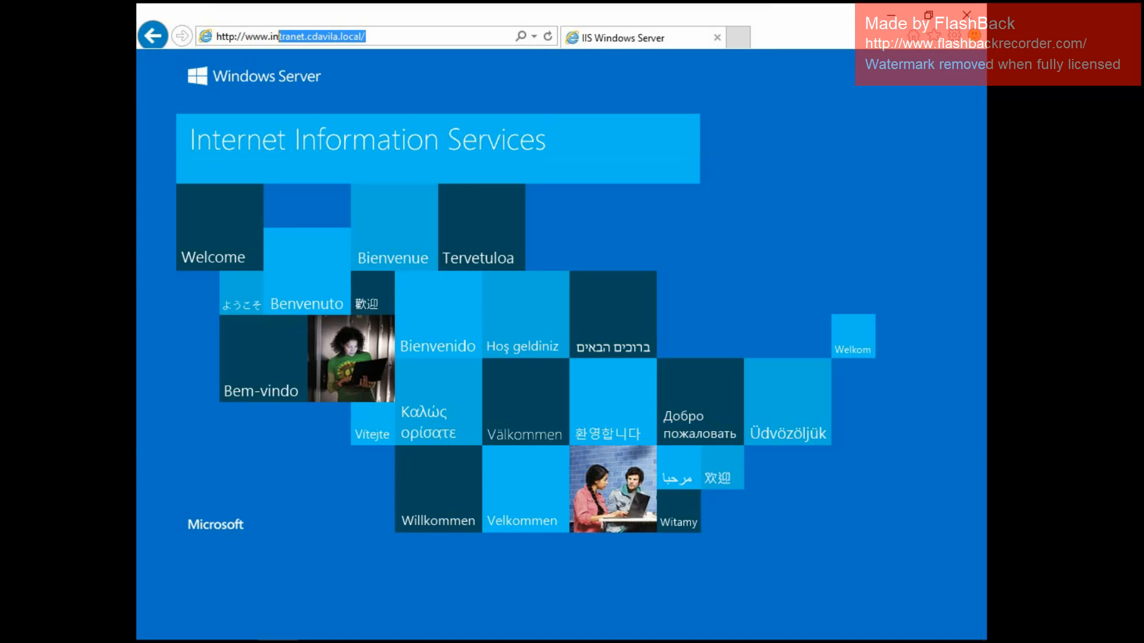
{"action": "key", "text": "BackSpace"}
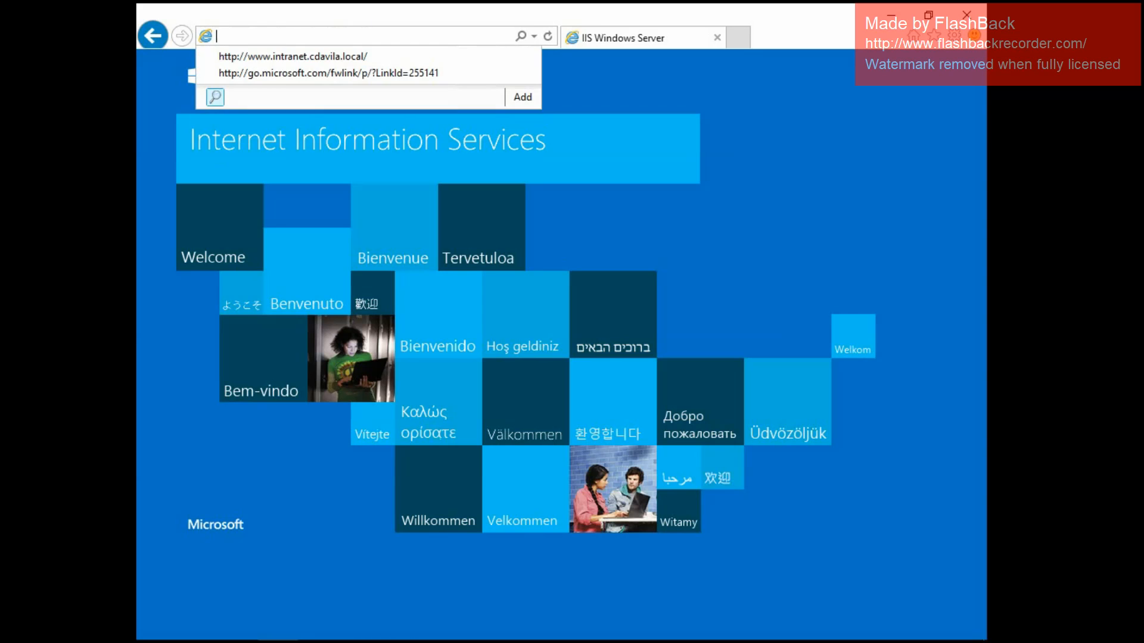
{"action": "type", "text": "intranet."}
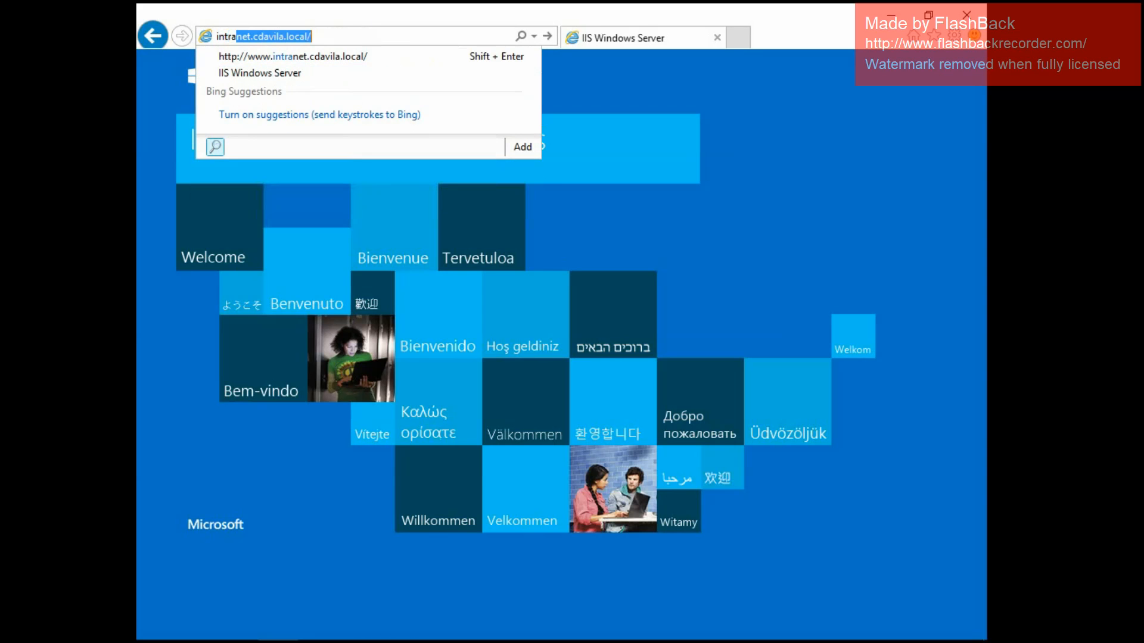
{"action": "type", "text": "c"}
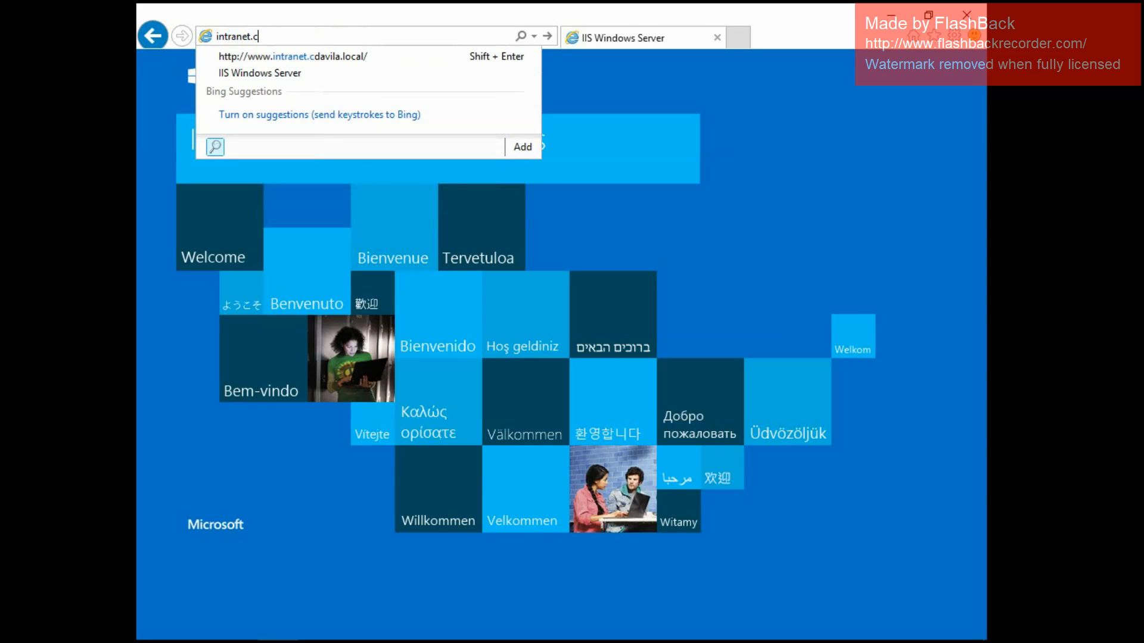
{"action": "type", "text": "davila.local/"}
{"action": "key", "text": "Return"}
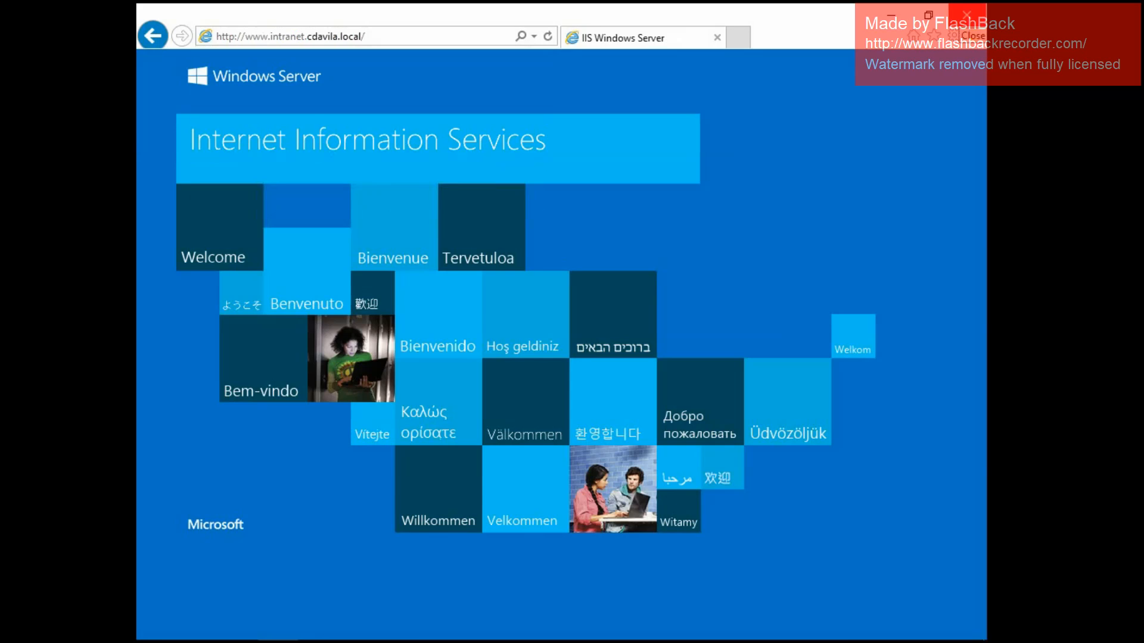
{"action": "left_click", "coordinate": [966, 13]}
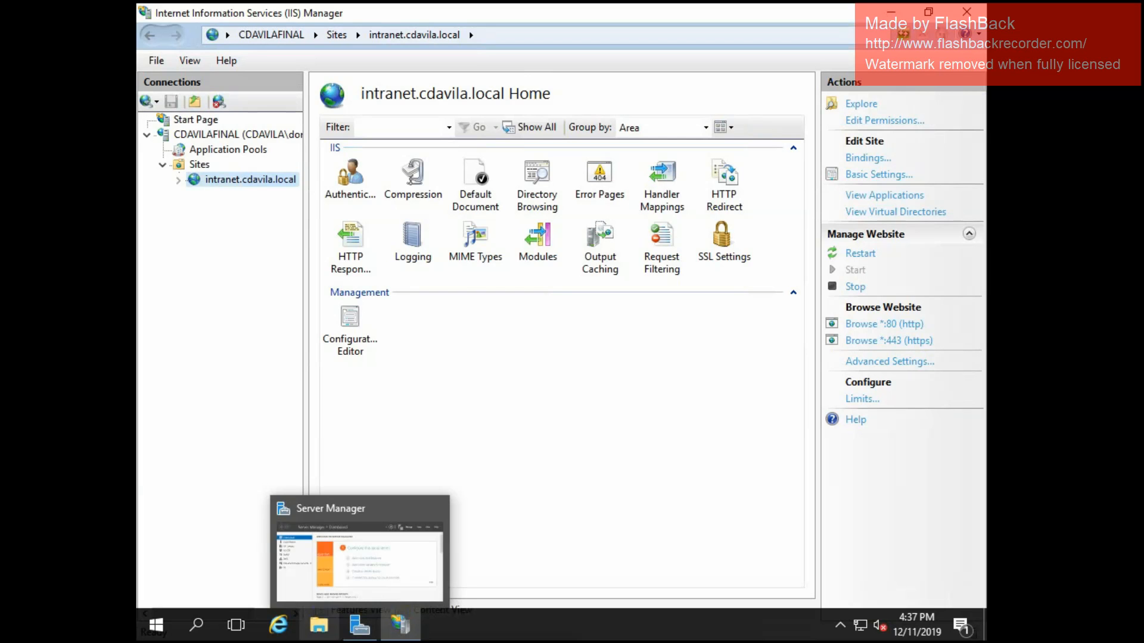
{"action": "left_click", "coordinate": [278, 625]}
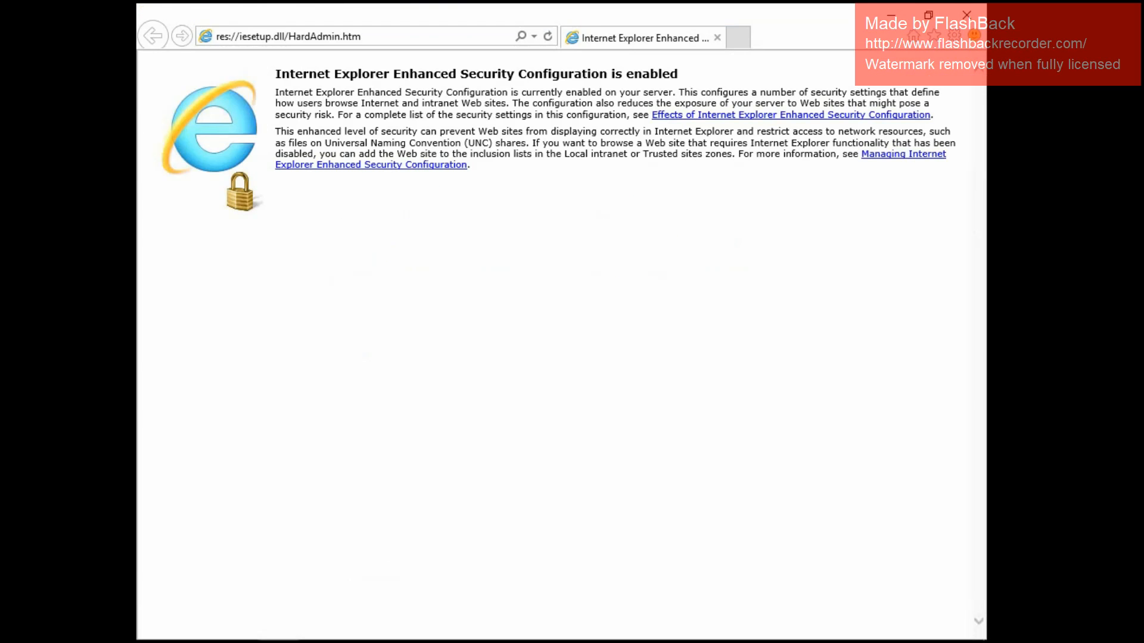
{"action": "left_click", "coordinate": [334, 36]}
{"action": "type", "text": "https"}
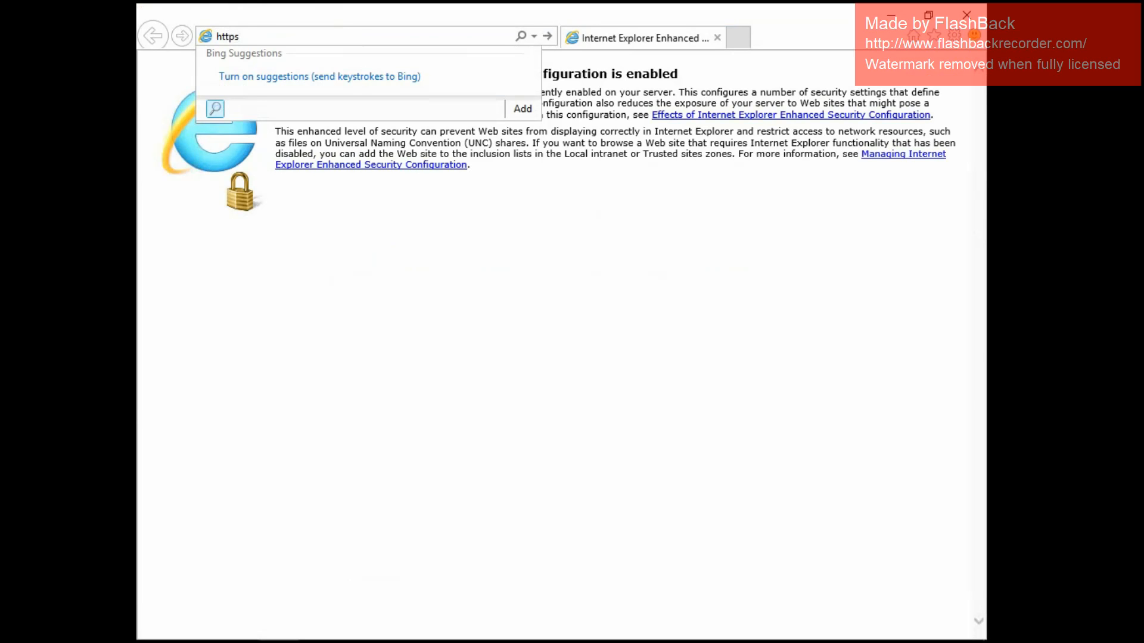
{"action": "type", "text": ":\\\\www.intranet.cdav"}
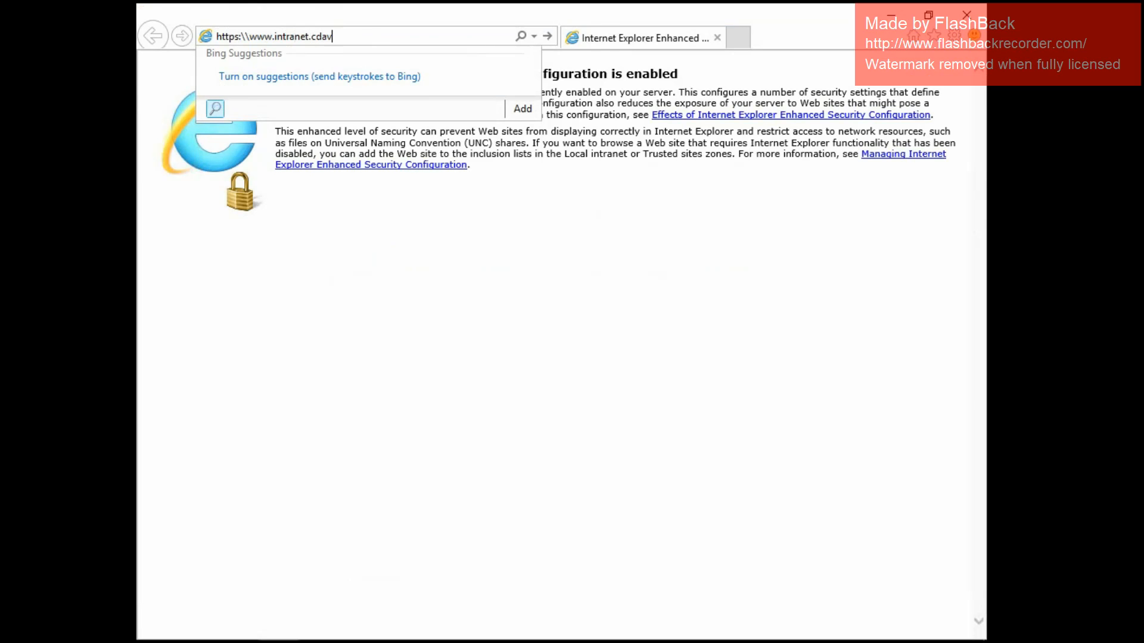
{"action": "type", "text": "ila.local"}
{"action": "key", "text": "Return"}
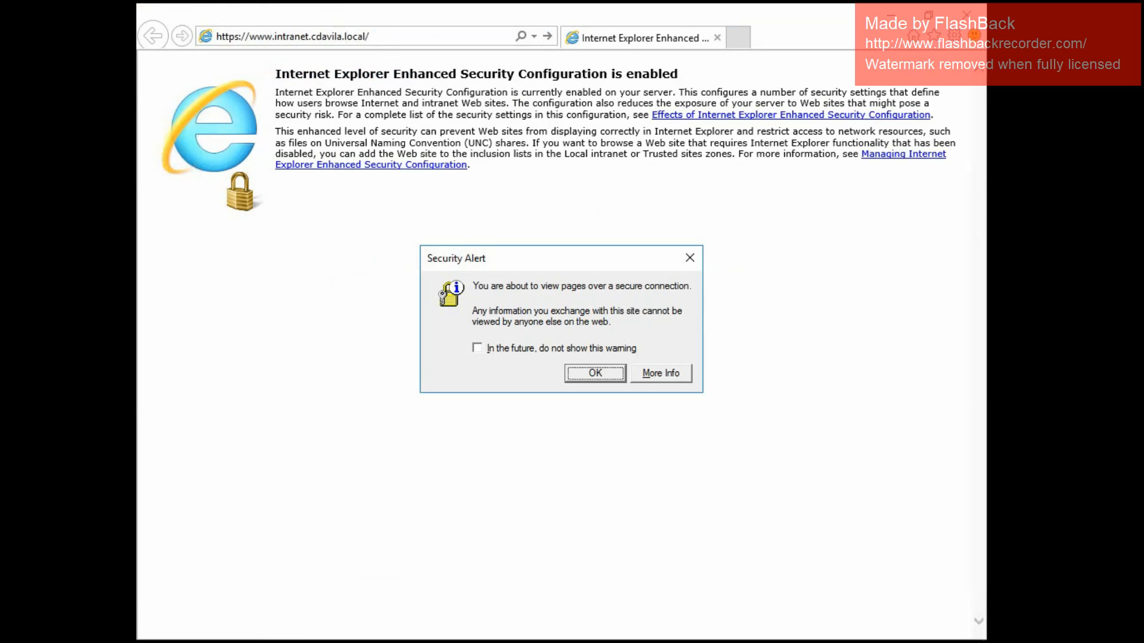
{"action": "key", "text": "Return"}
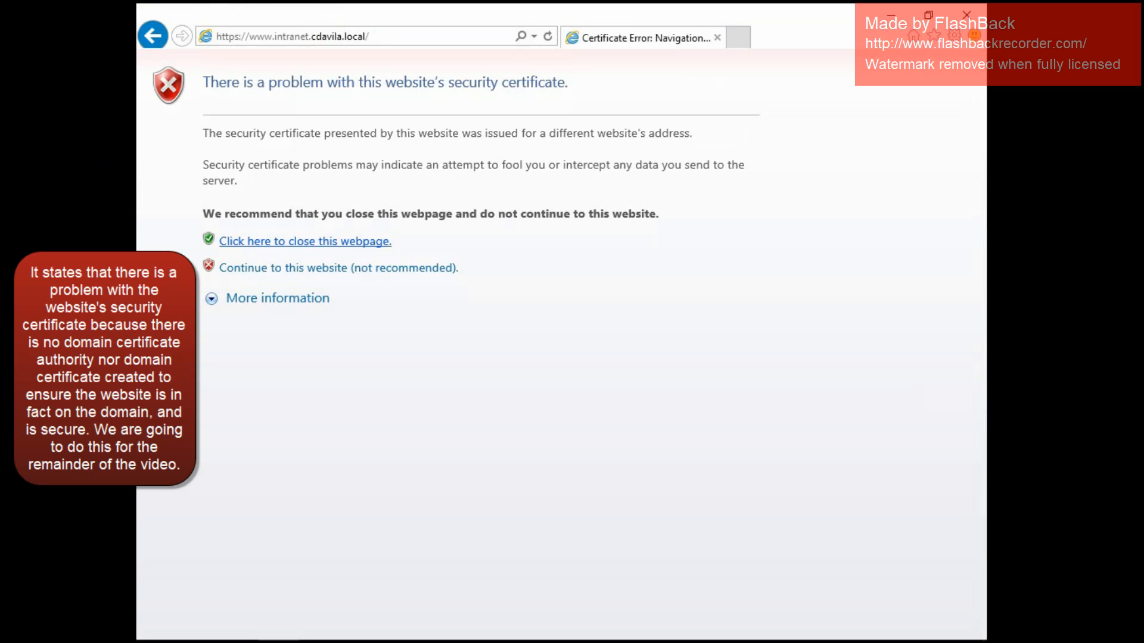
Continue to the intranet website despite the certificate warning, accept the security alert, and close Internet Explorer.
{"action": "left_click", "coordinate": [339, 267]}
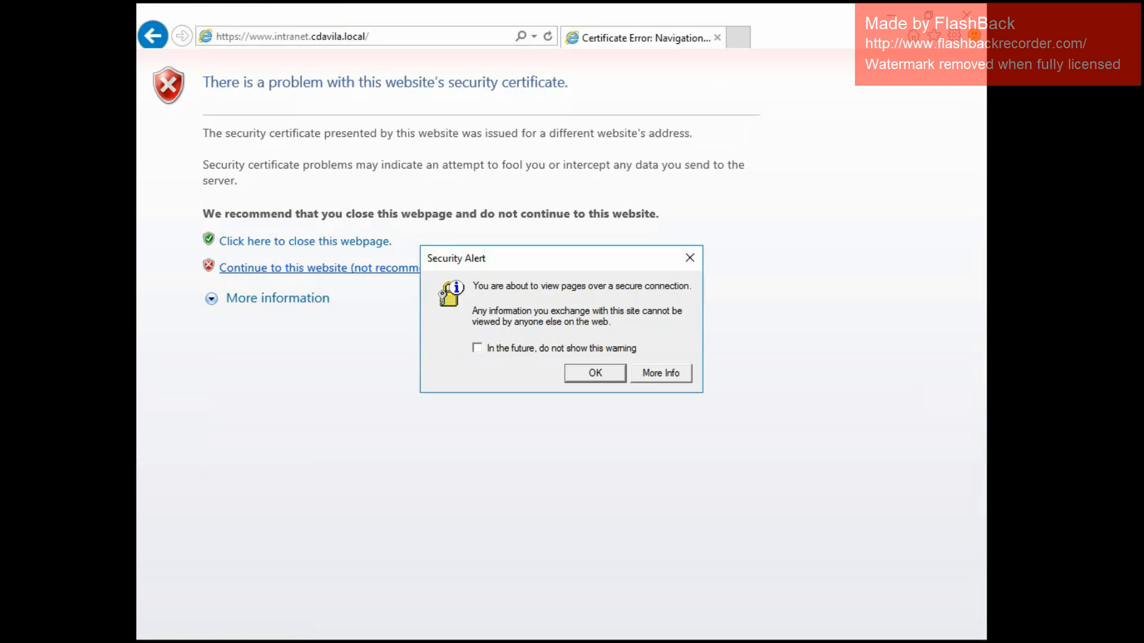
{"action": "key", "text": "Return"}
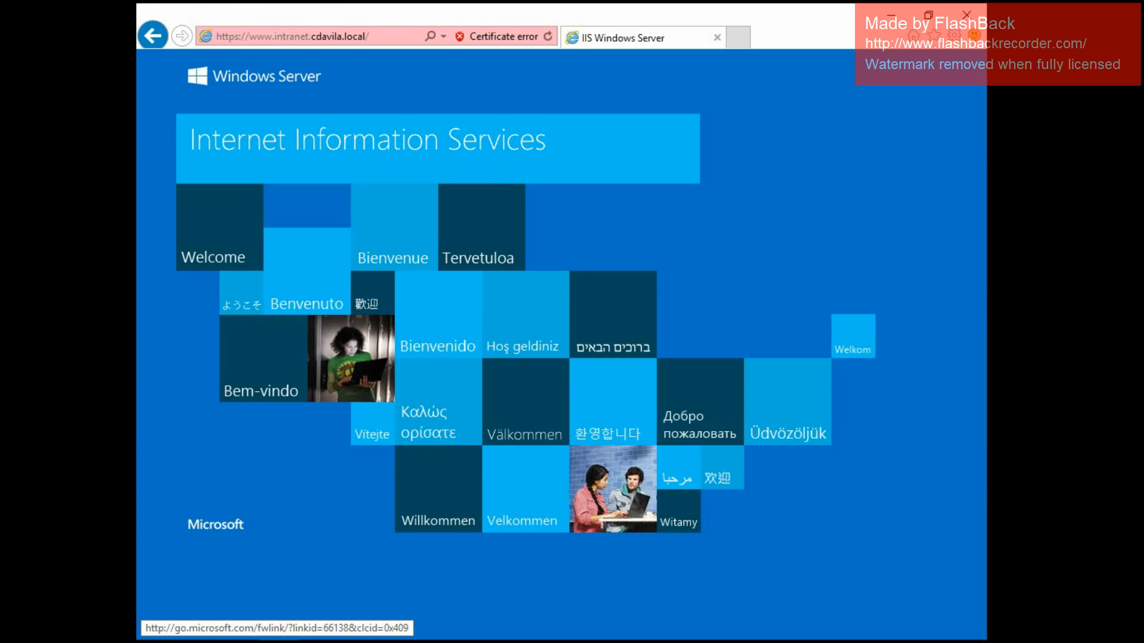
{"action": "left_click", "coordinate": [967, 15]}
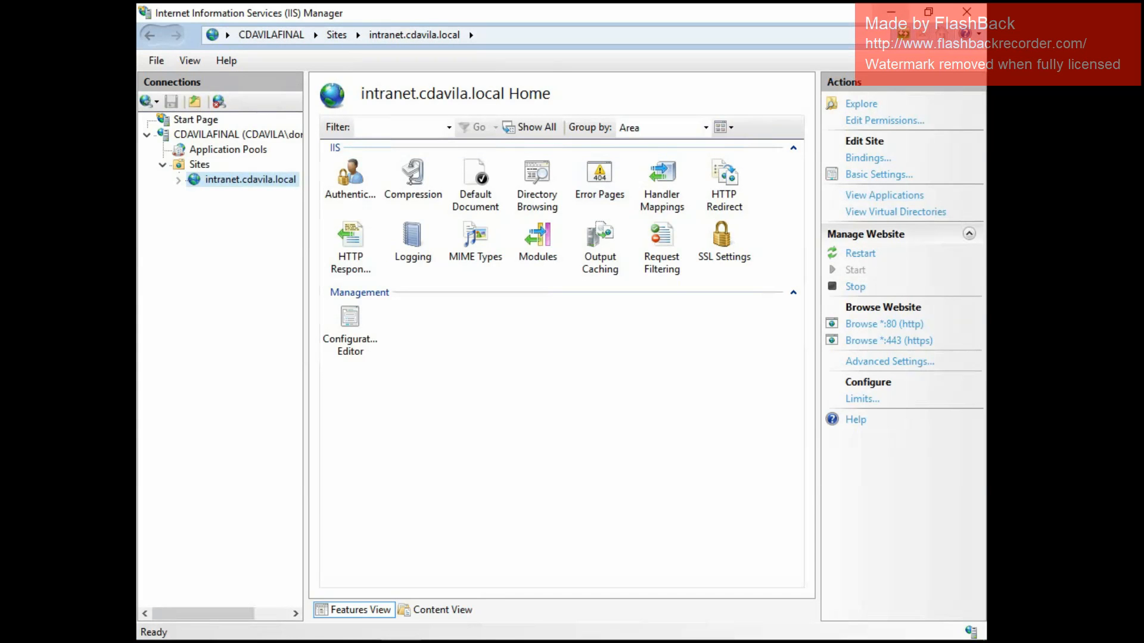
Minimize IIS Manager and start the Add Roles and Features Wizard from the Server Manager dashboard.
{"action": "left_click", "coordinate": [891, 11]}
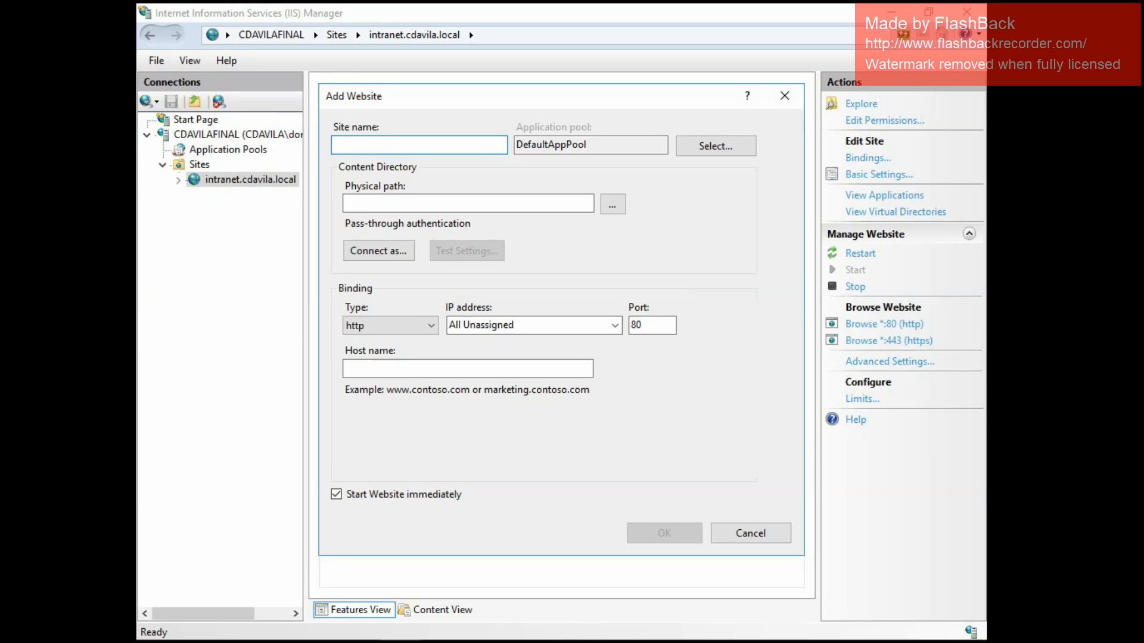
{"action": "left_click", "coordinate": [751, 533]}
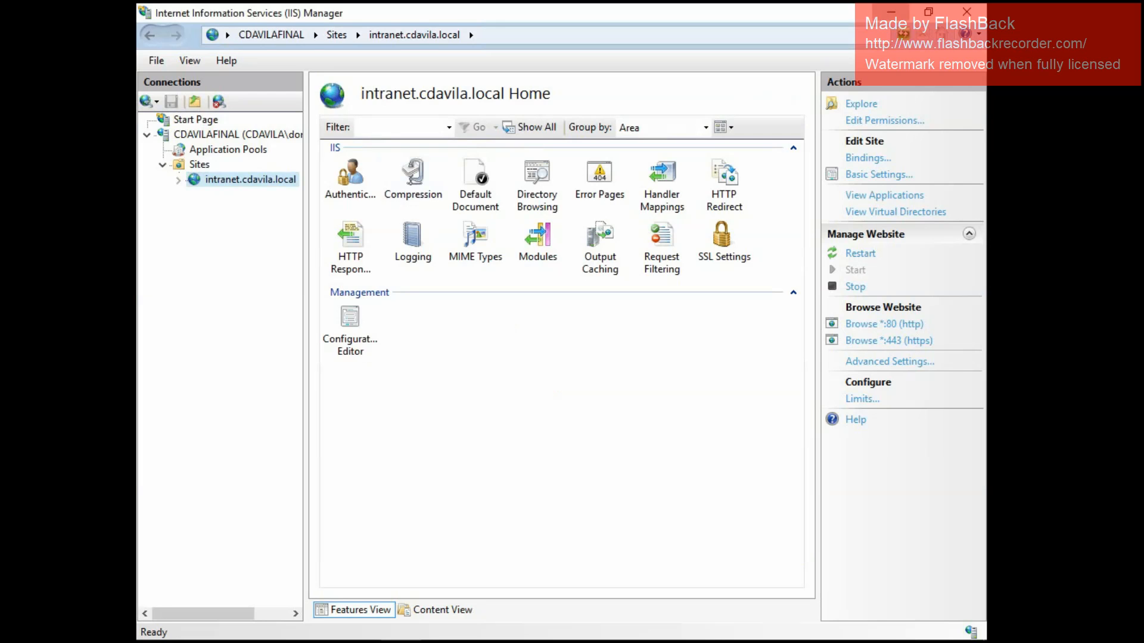
{"action": "left_click", "coordinate": [891, 12]}
{"action": "left_click", "coordinate": [865, 149]}
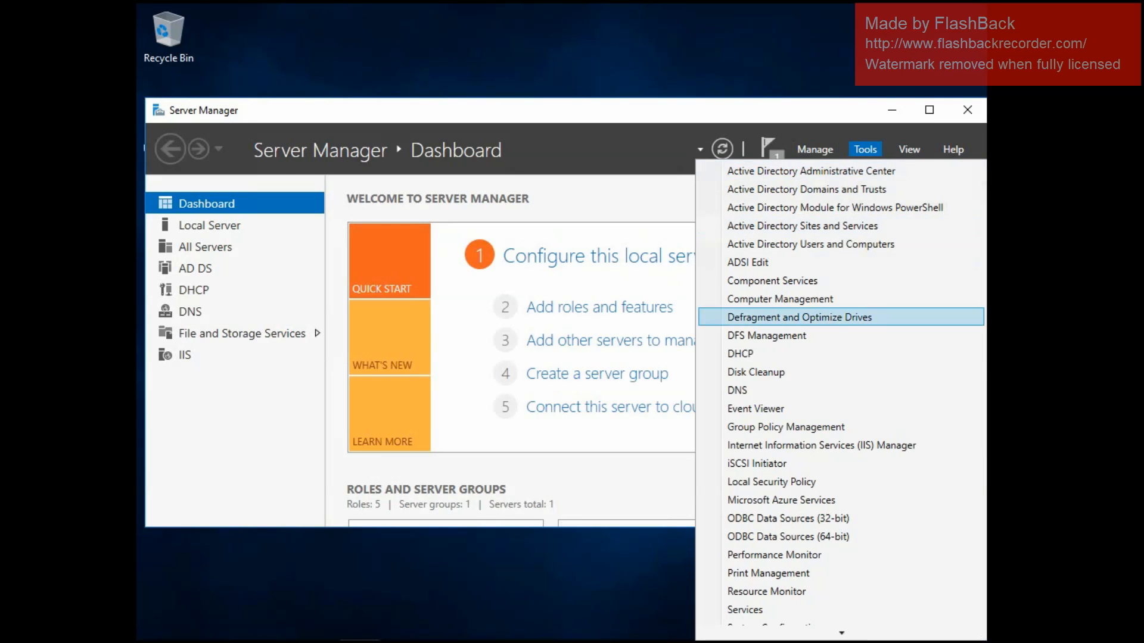
{"action": "left_click", "coordinate": [625, 310]}
{"action": "left_click", "coordinate": [599, 307]}
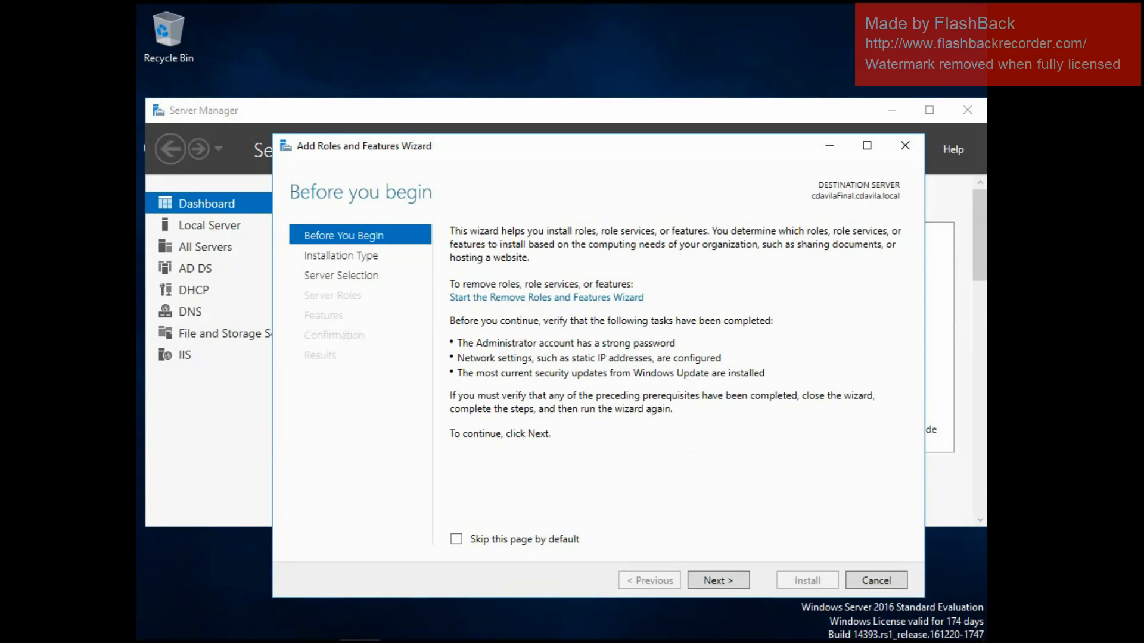
Choose a role-based installation on cdavilaFinal.cdavila.local and add the Active Directory Certificate Services role with its required management tools.
{"action": "left_click", "coordinate": [717, 580]}
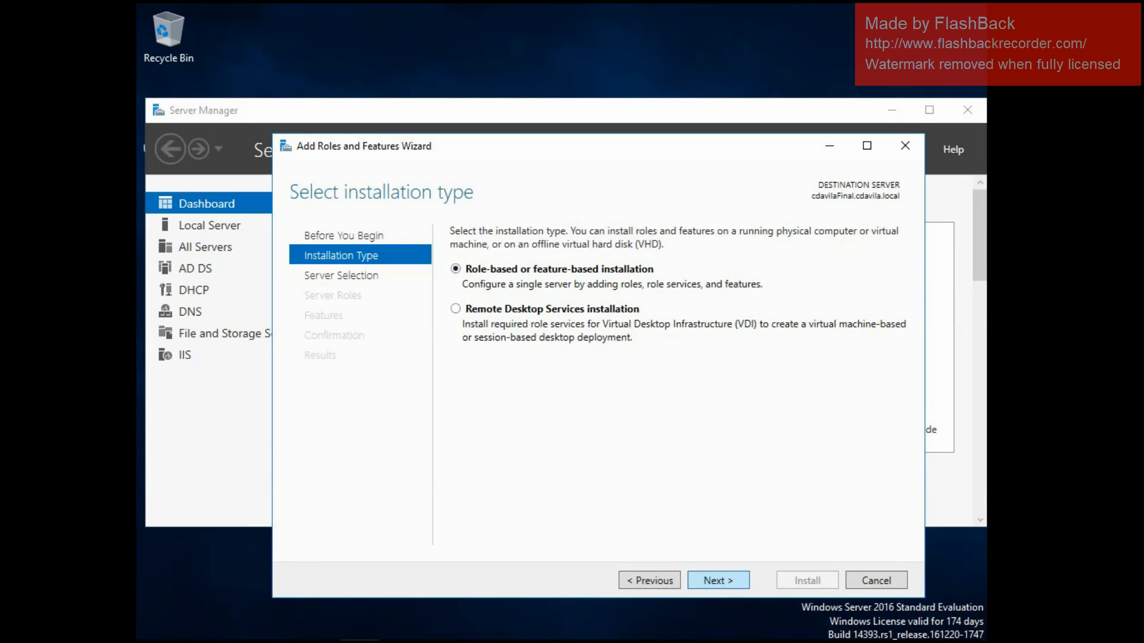
{"action": "left_click", "coordinate": [718, 580]}
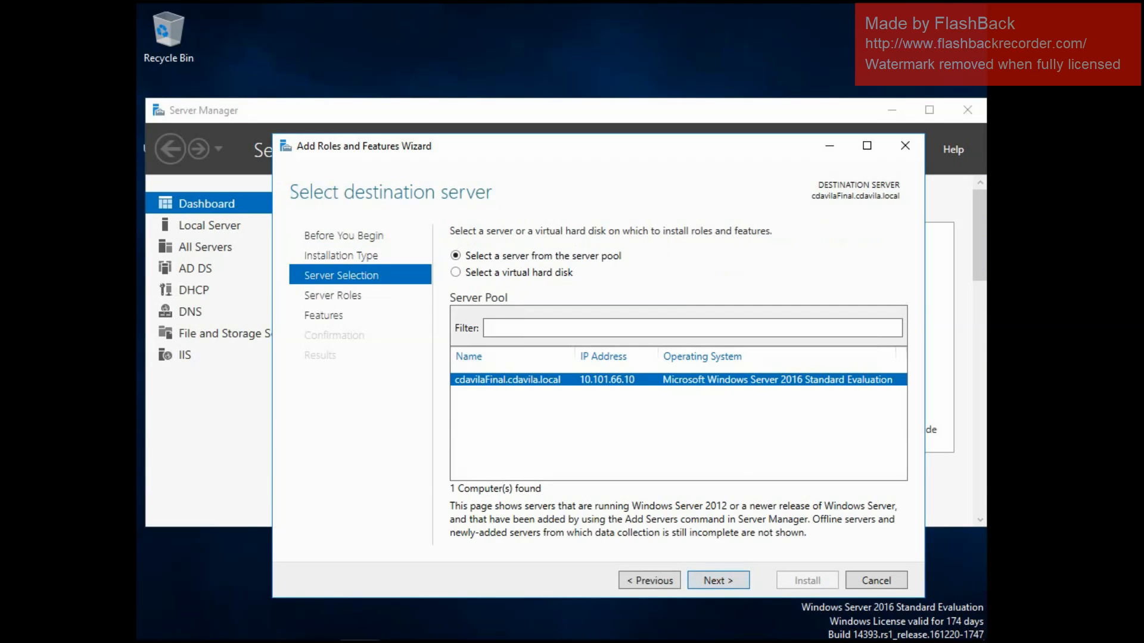
{"action": "left_click", "coordinate": [718, 580]}
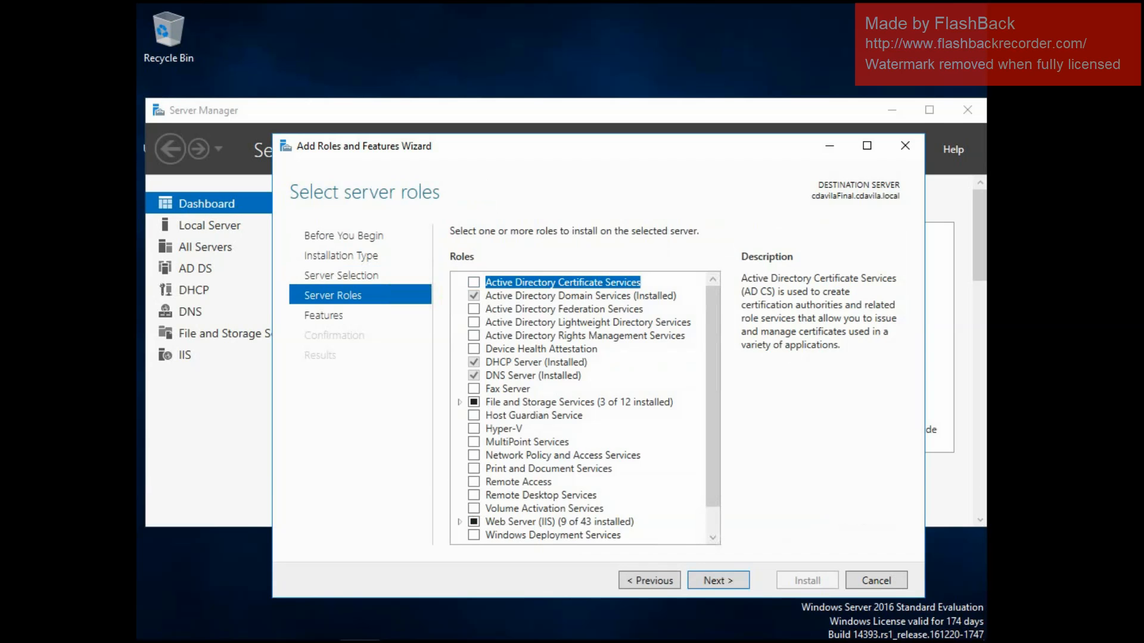
{"action": "left_click", "coordinate": [474, 283]}
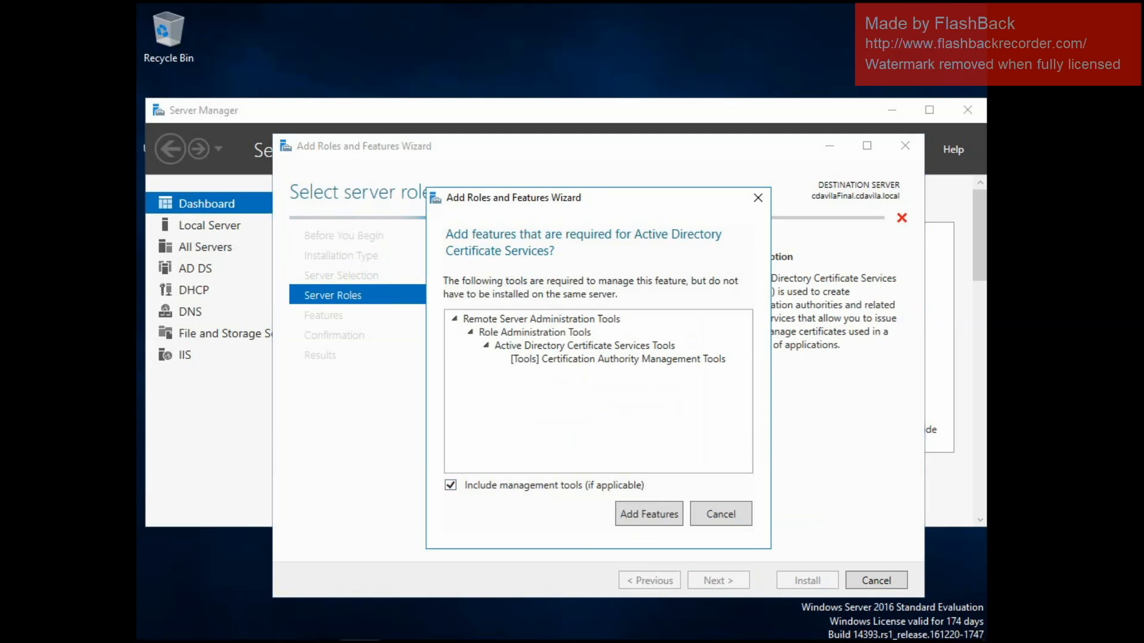
{"action": "left_click", "coordinate": [649, 514]}
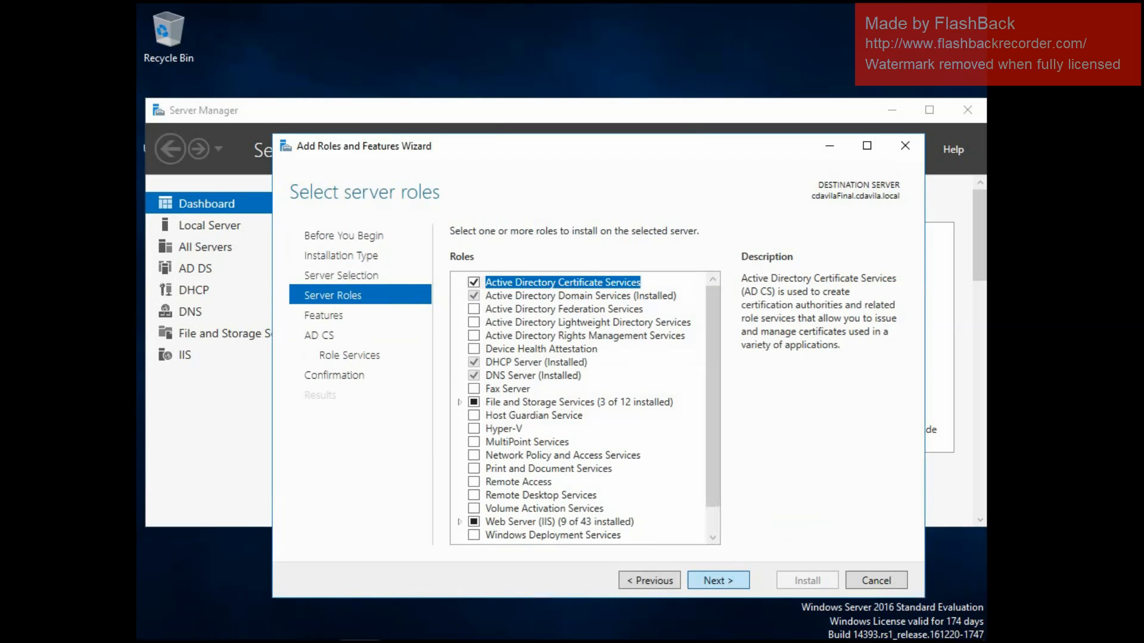
{"action": "left_click", "coordinate": [718, 580]}
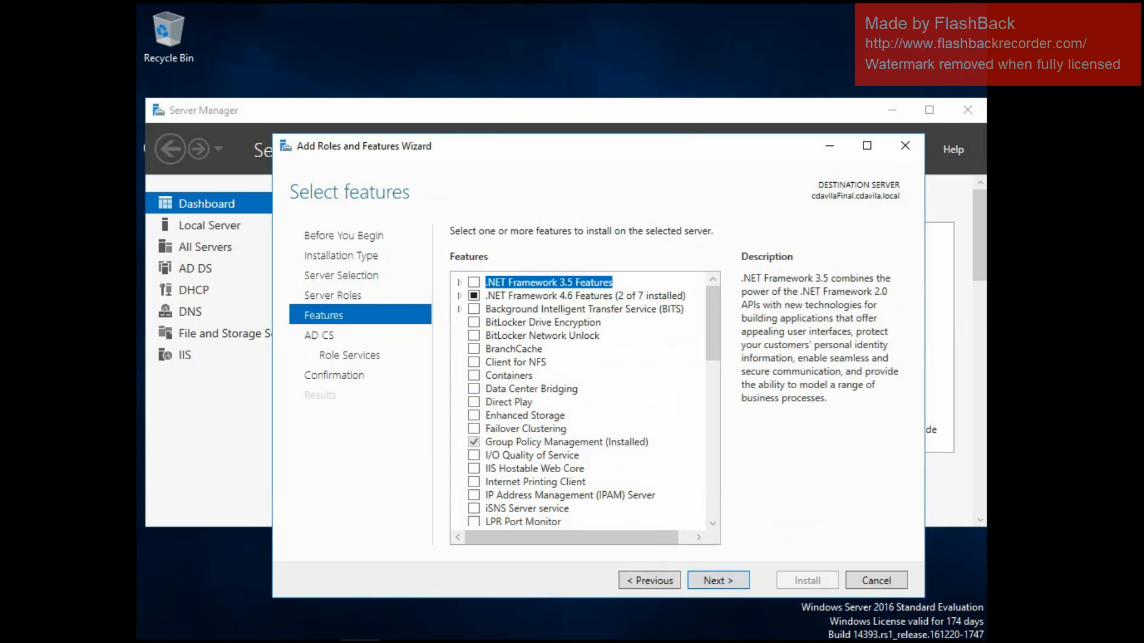
Examine the Role Administration Tools under Remote Server Administration Tools in the features list.
{"action": "left_click_drag", "start_coordinate": [713, 324], "coordinate": [713, 329]}
{"action": "scroll", "coordinate": [578, 399], "scroll_direction": "down", "scroll_amount": 6}
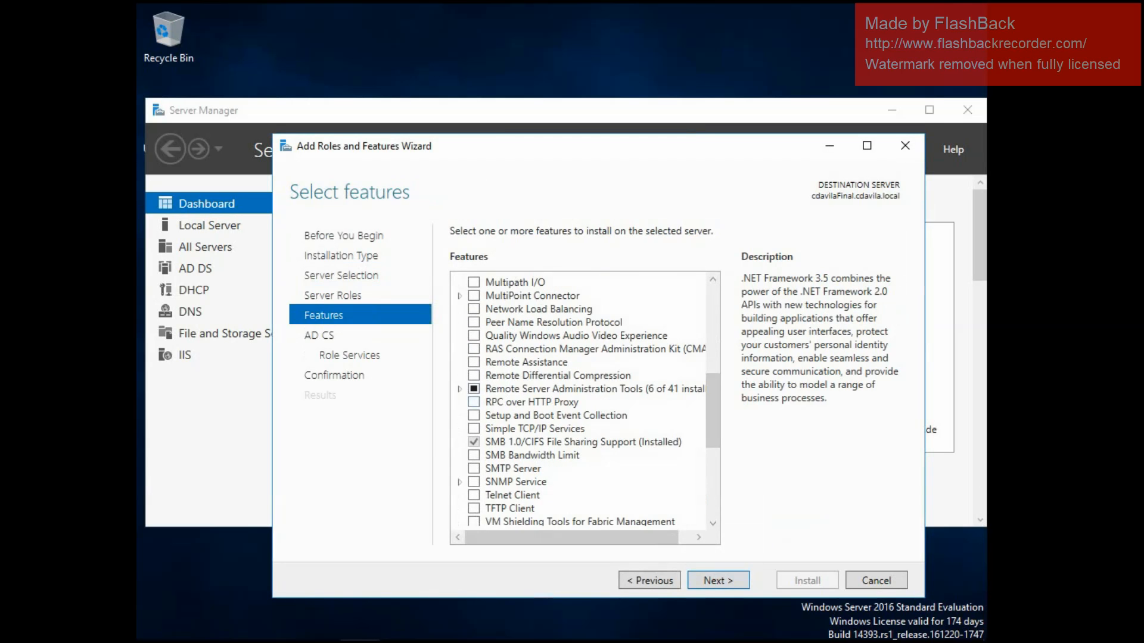
{"action": "left_click", "coordinate": [459, 389]}
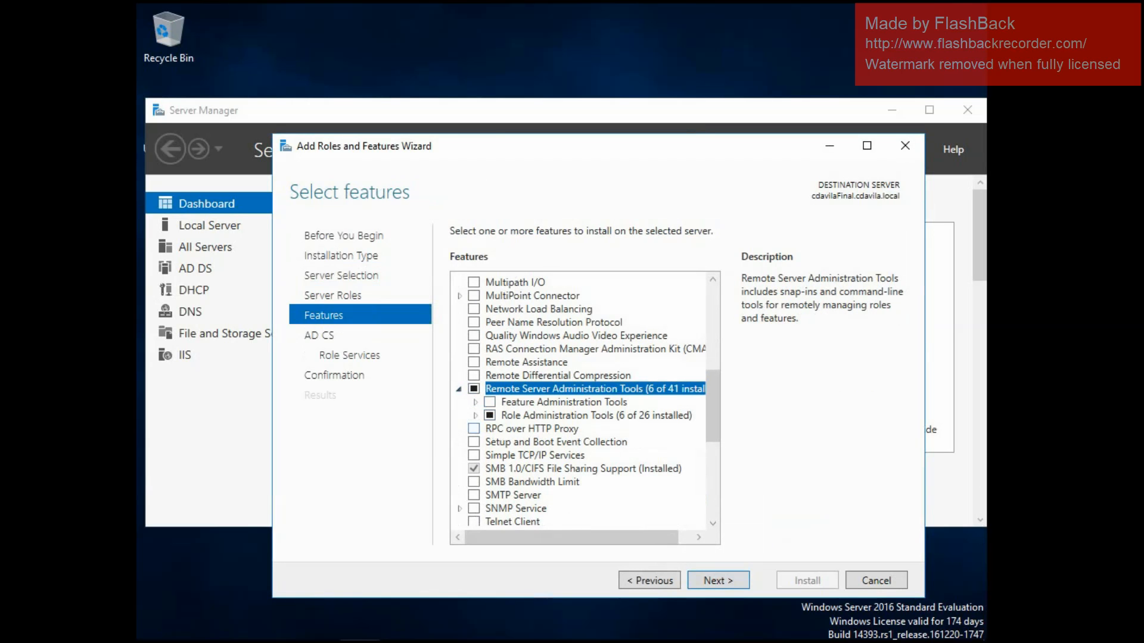
{"action": "left_click", "coordinate": [475, 416]}
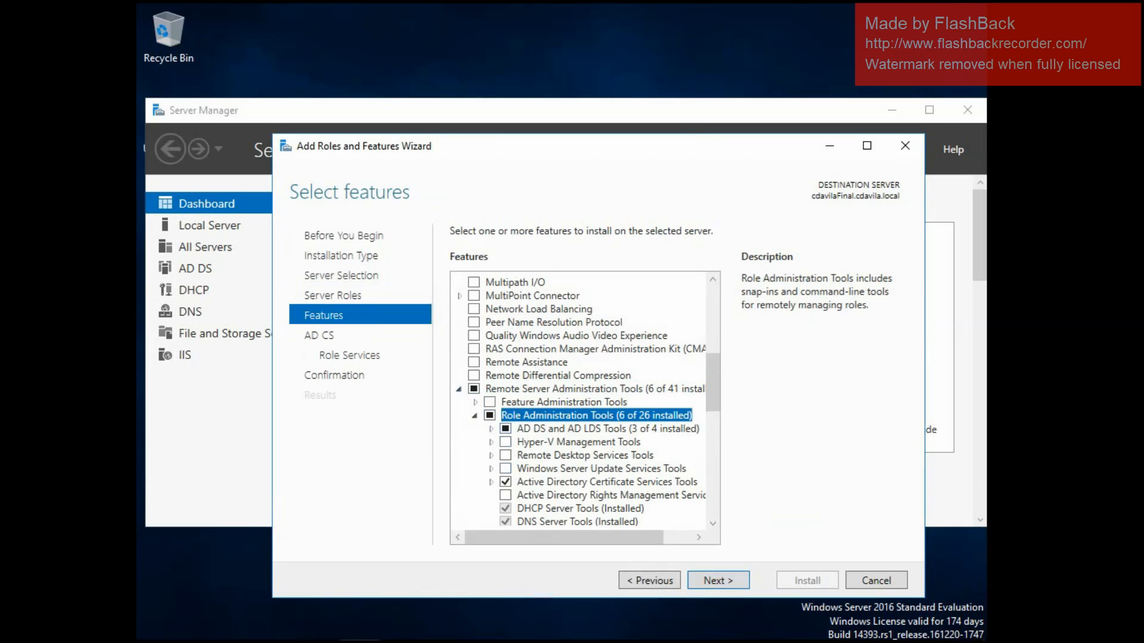
{"action": "scroll", "coordinate": [584, 399], "scroll_direction": "down", "scroll_amount": 2}
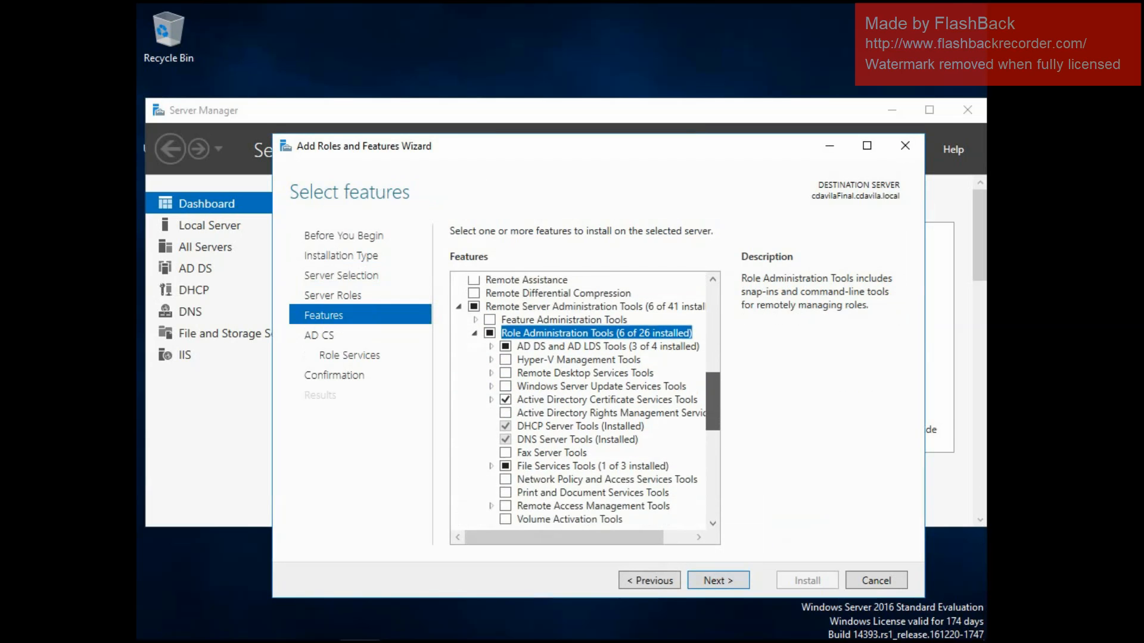
{"action": "scroll", "coordinate": [584, 399], "scroll_direction": "down", "scroll_amount": 2}
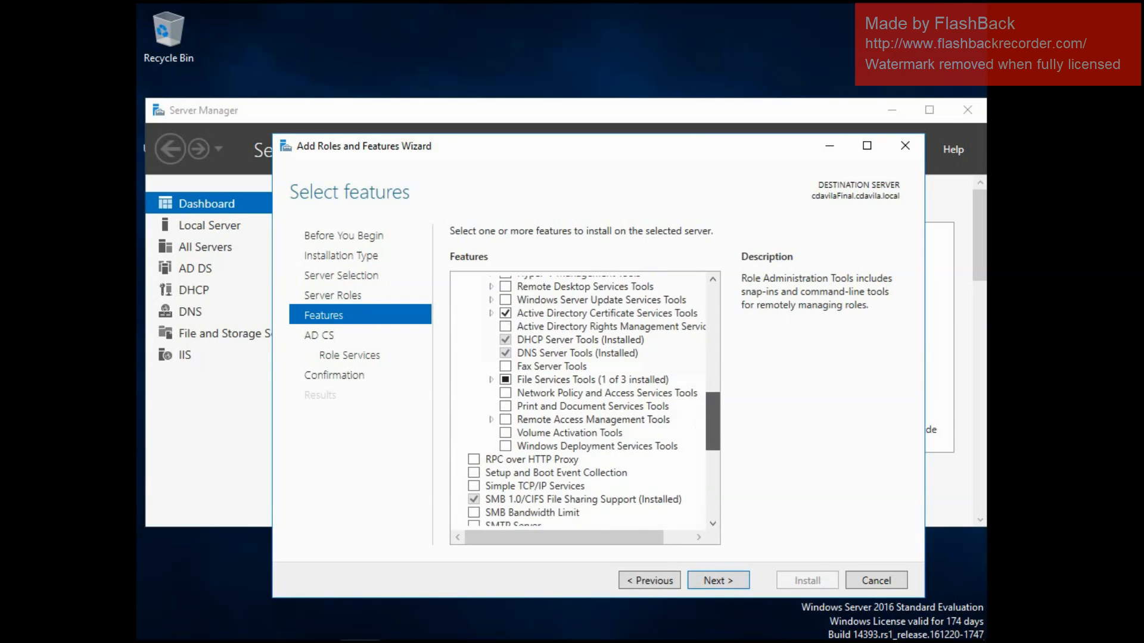
{"action": "scroll", "coordinate": [584, 399], "scroll_direction": "down", "scroll_amount": 1}
Keep the preselected features and the Certification Authority role service, and install Active Directory Certificate Services.
{"action": "left_click", "coordinate": [718, 581]}
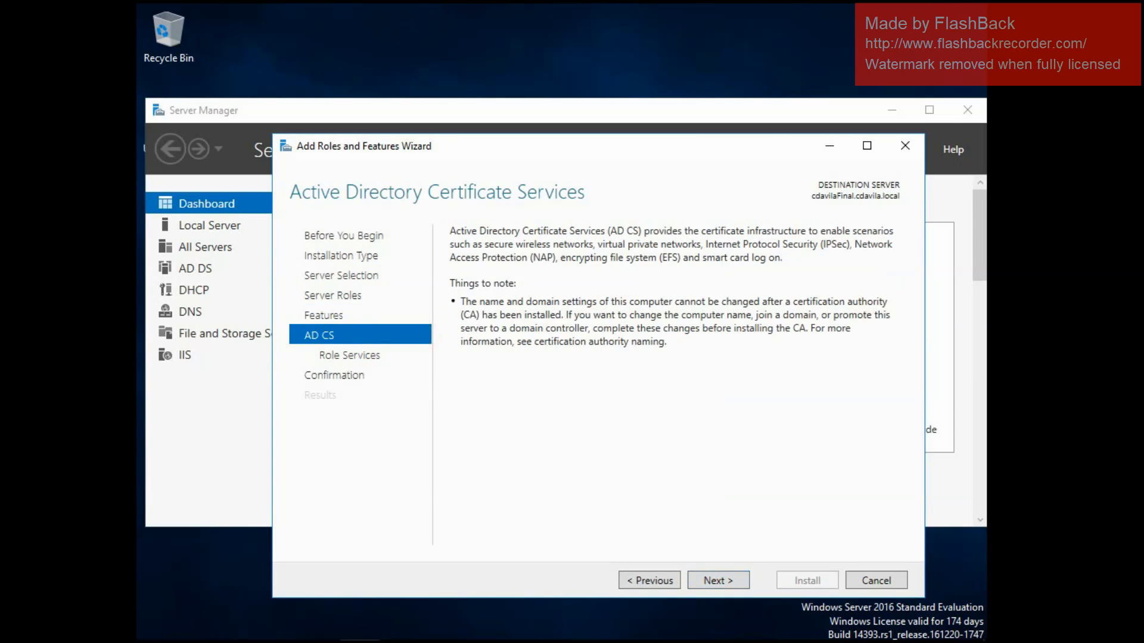
{"action": "left_click", "coordinate": [718, 581]}
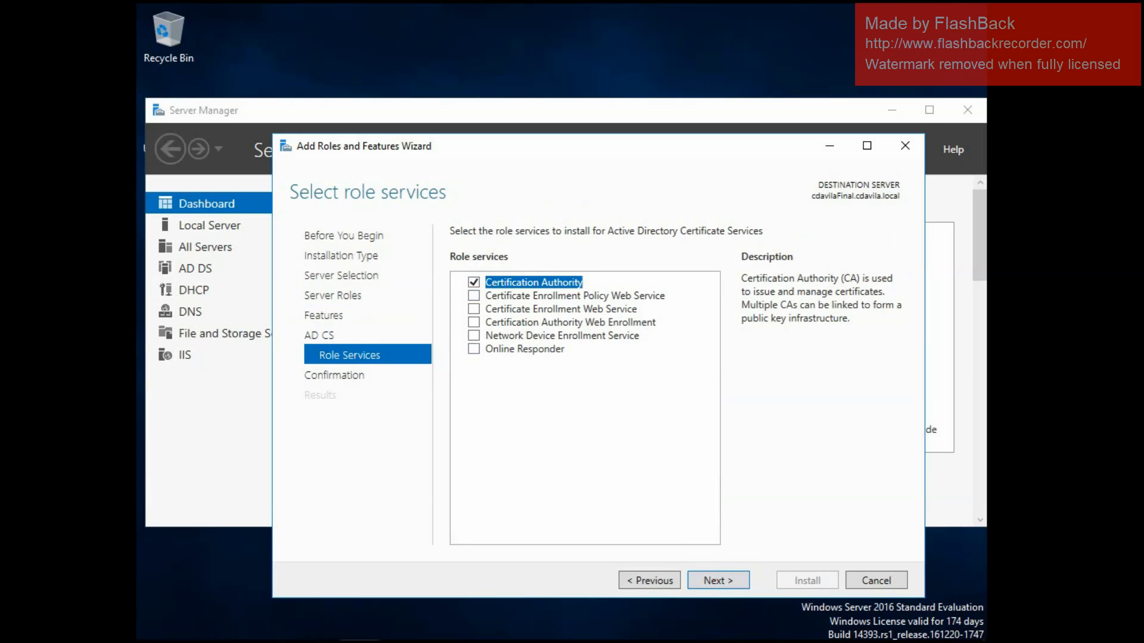
{"action": "key", "text": "Return"}
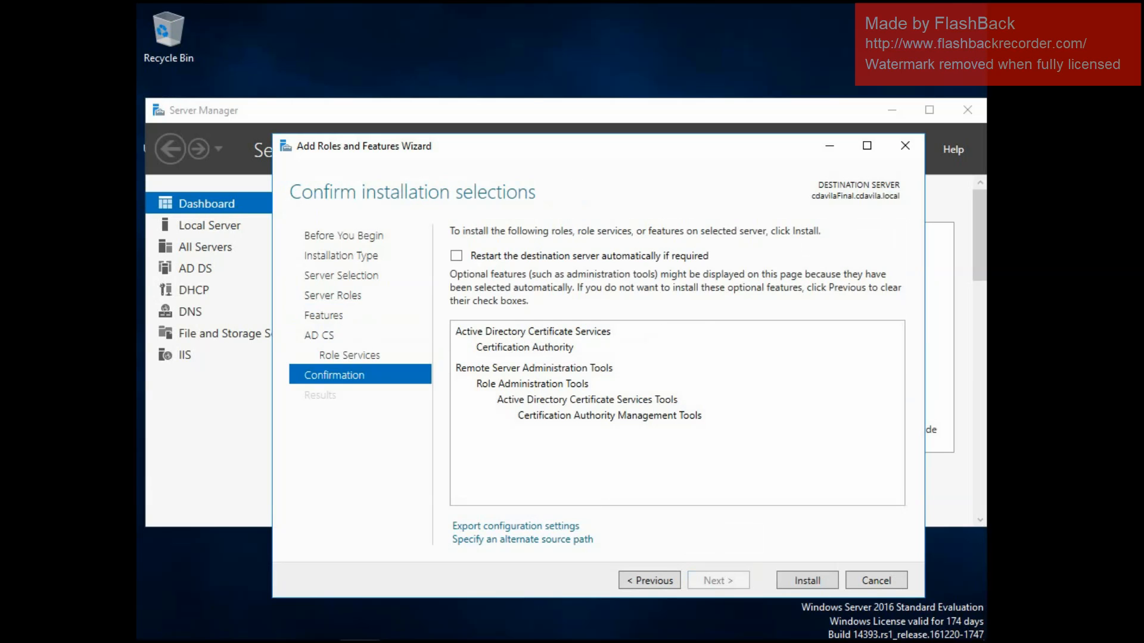
{"action": "key", "text": "Return"}
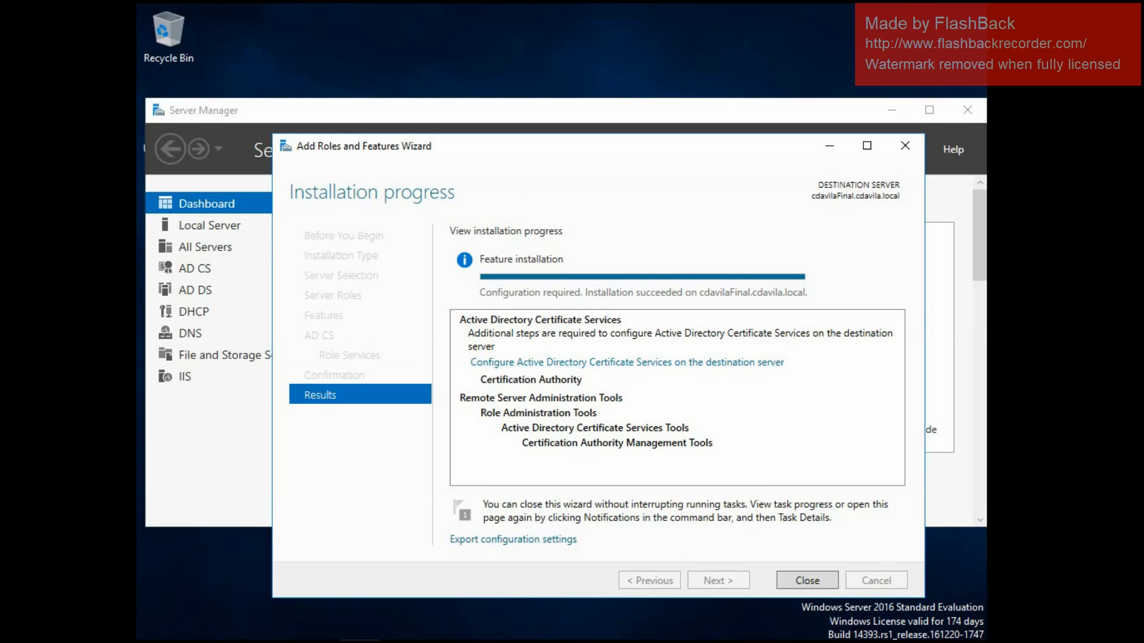
Start configuring Active Directory Certificate Services with the current credentials and select the Certification Authority role service.
{"action": "left_click", "coordinate": [627, 363]}
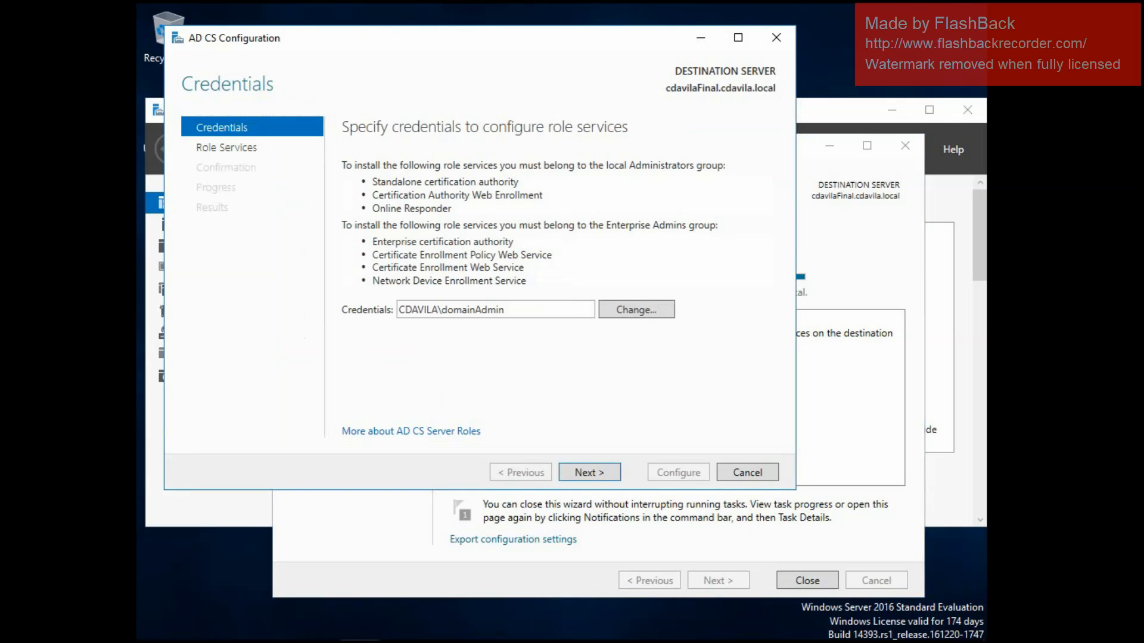
{"action": "left_click", "coordinate": [590, 473]}
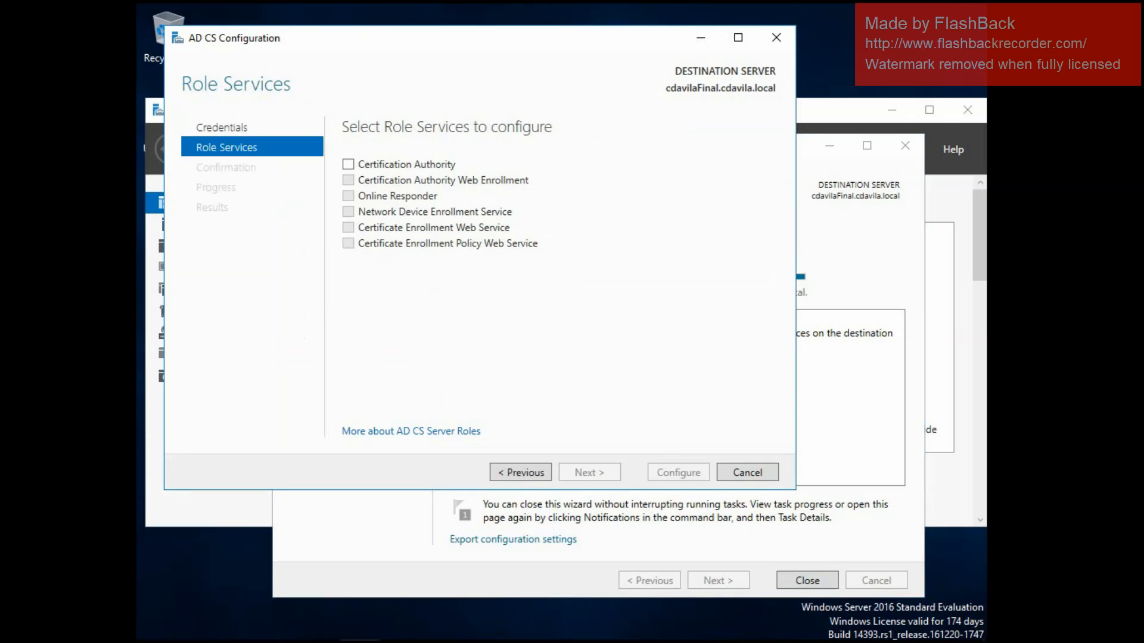
{"action": "left_click", "coordinate": [349, 164]}
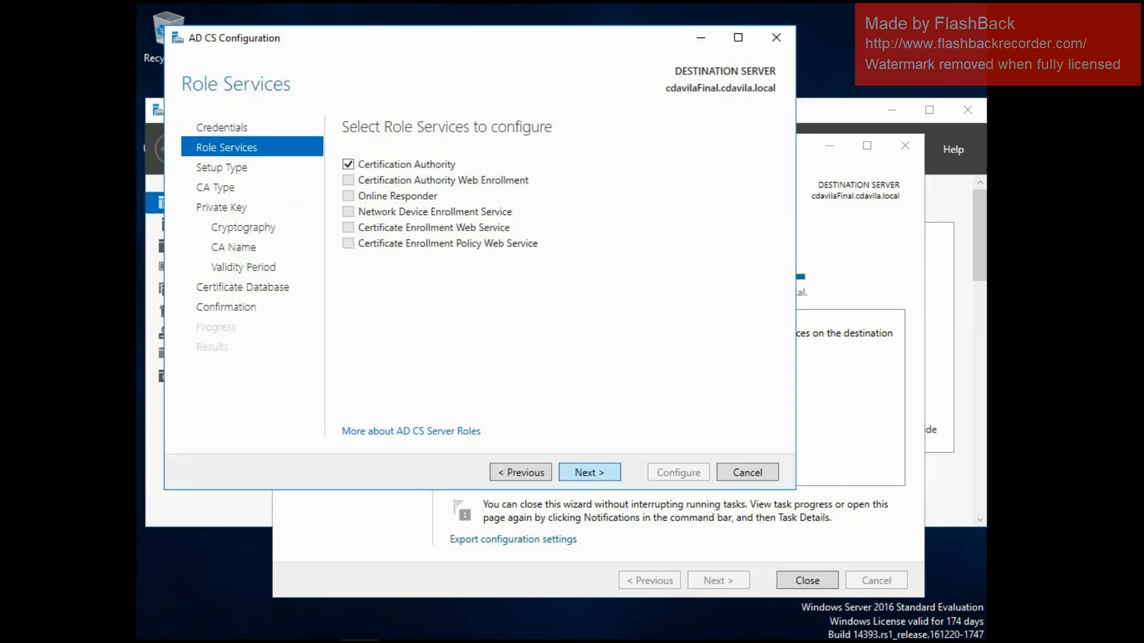
{"action": "left_click", "coordinate": [590, 472]}
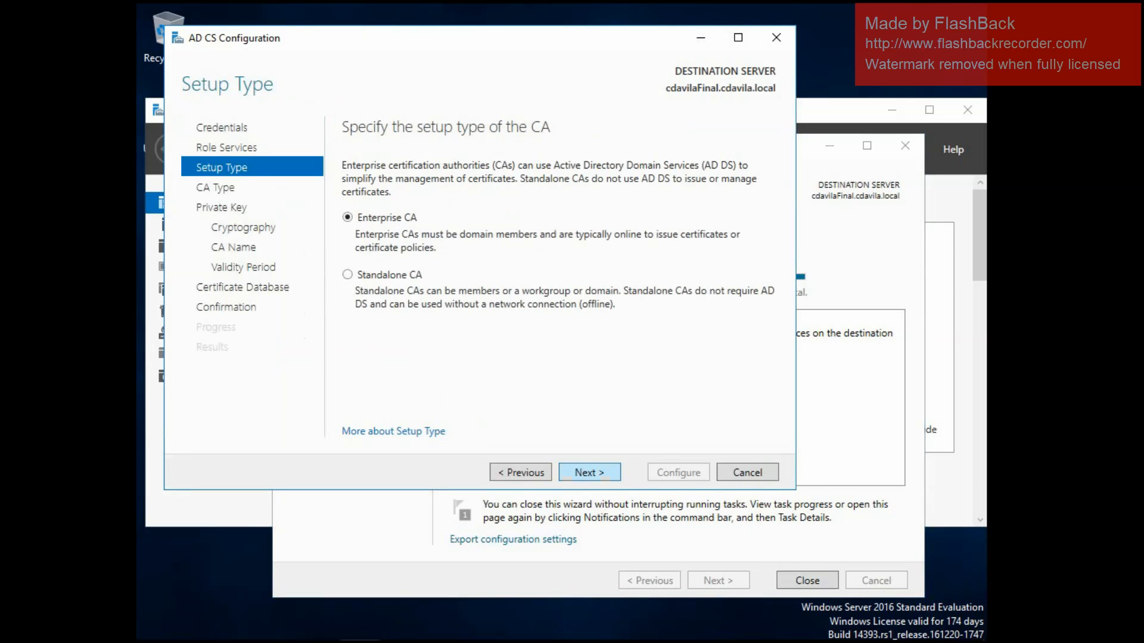
Set up an Enterprise Root CA with a new private key, the RSA Microsoft Software Key Storage Provider, key length 2048 and SHA256.
{"action": "left_click", "coordinate": [590, 473]}
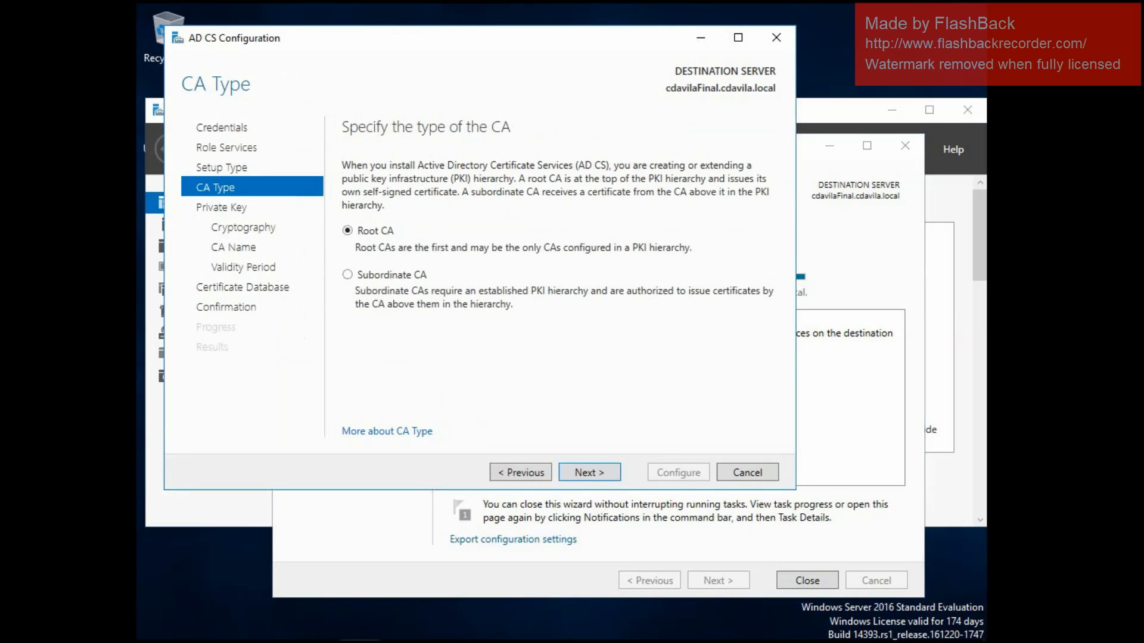
{"action": "left_click", "coordinate": [589, 473]}
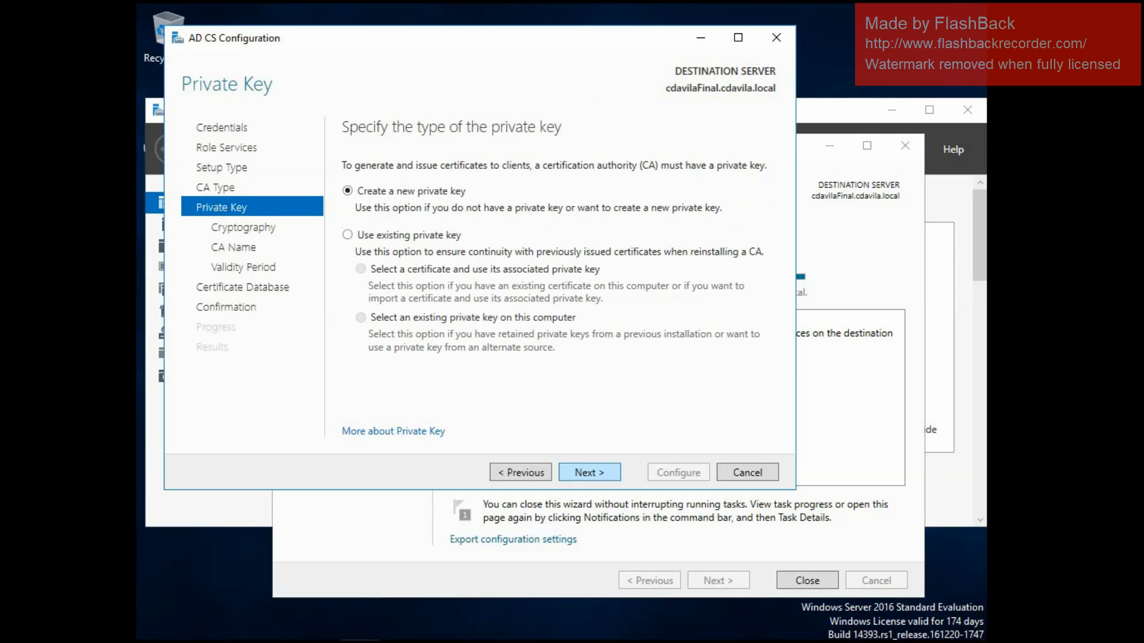
{"action": "left_click", "coordinate": [590, 473]}
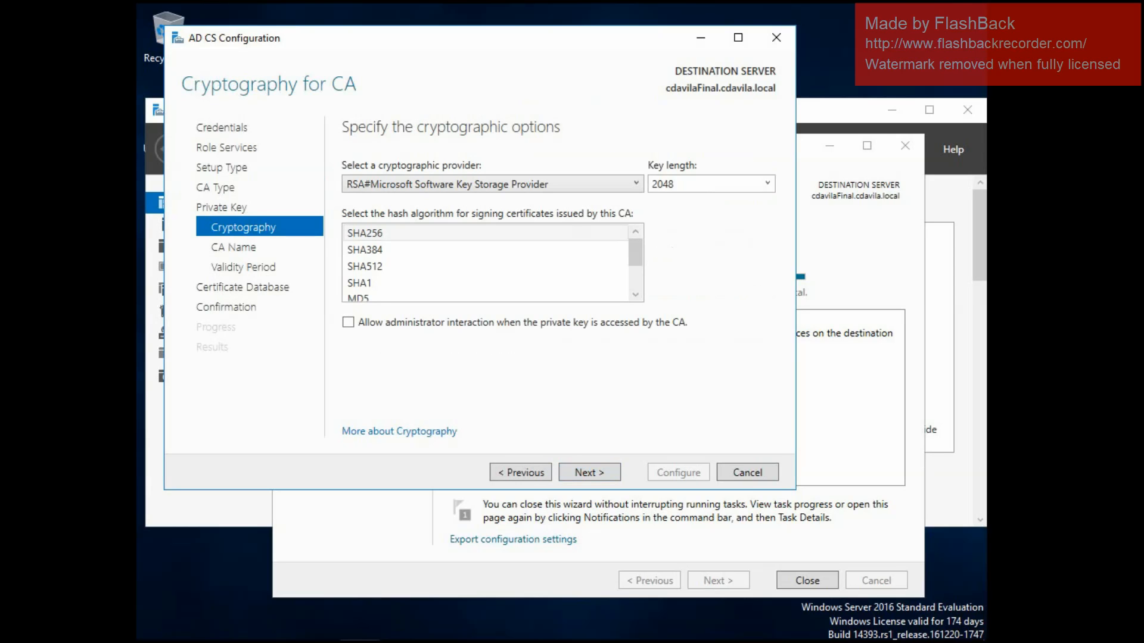
{"action": "left_click", "coordinate": [589, 472]}
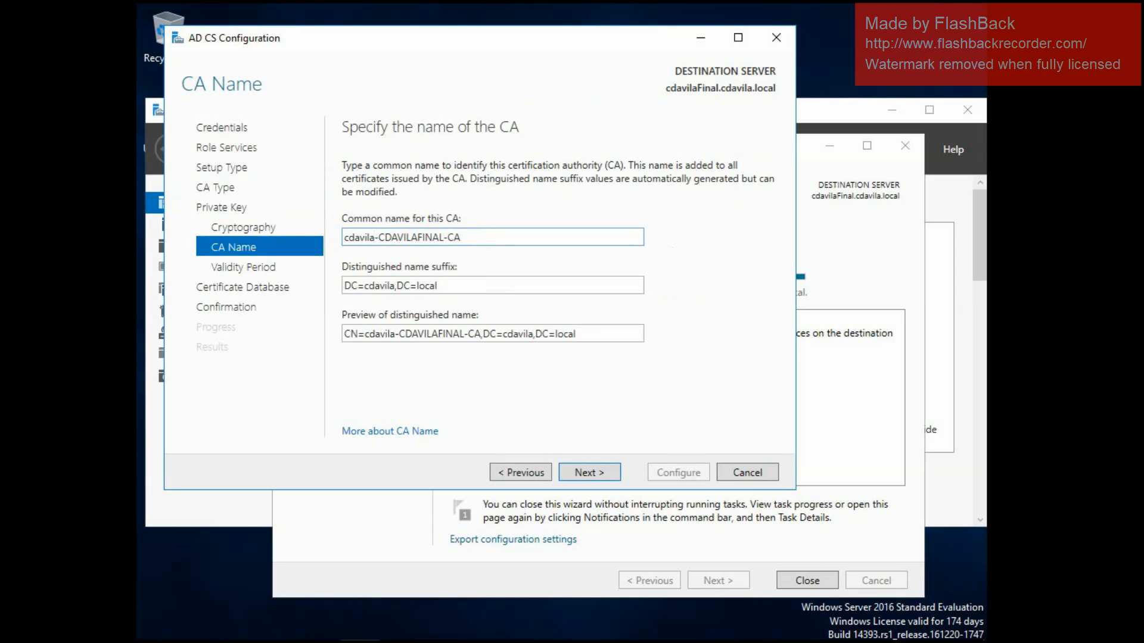
Shorten the CA's common name to cdavila-CA and accept it.
{"action": "key", "text": "Right"}
{"action": "key", "text": "Right"}
{"action": "key", "text": "Right"}
{"action": "key", "text": "Right"}
{"action": "key", "text": "Right"}
{"action": "key", "text": "Left"}
{"action": "key", "text": "Left"}
{"action": "key", "text": "Left"}
{"action": "key", "text": "Left"}
{"action": "key", "text": "Left"}
{"action": "key", "text": "Right"}
{"action": "key", "text": "Right"}
{"action": "key", "text": "Right"}
{"action": "key", "text": "Right"}
{"action": "key", "text": "Right"}
{"action": "key", "text": "Right"}
{"action": "key", "text": "Right"}
{"action": "key", "text": "Right"}
{"action": "key", "text": "Right"}
{"action": "key", "text": "Right"}
{"action": "key", "text": "Right"}
{"action": "key", "text": "Right"}
{"action": "key", "text": "Right"}
{"action": "key", "text": "BackSpace"}
{"action": "key", "text": "BackSpace"}
{"action": "key", "text": "BackSpace"}
{"action": "key", "text": "BackSpace"}
{"action": "key", "text": "BackSpace"}
{"action": "key", "text": "BackSpace"}
{"action": "key", "text": "BackSpace"}
{"action": "key", "text": "BackSpace"}
{"action": "key", "text": "BackSpace"}
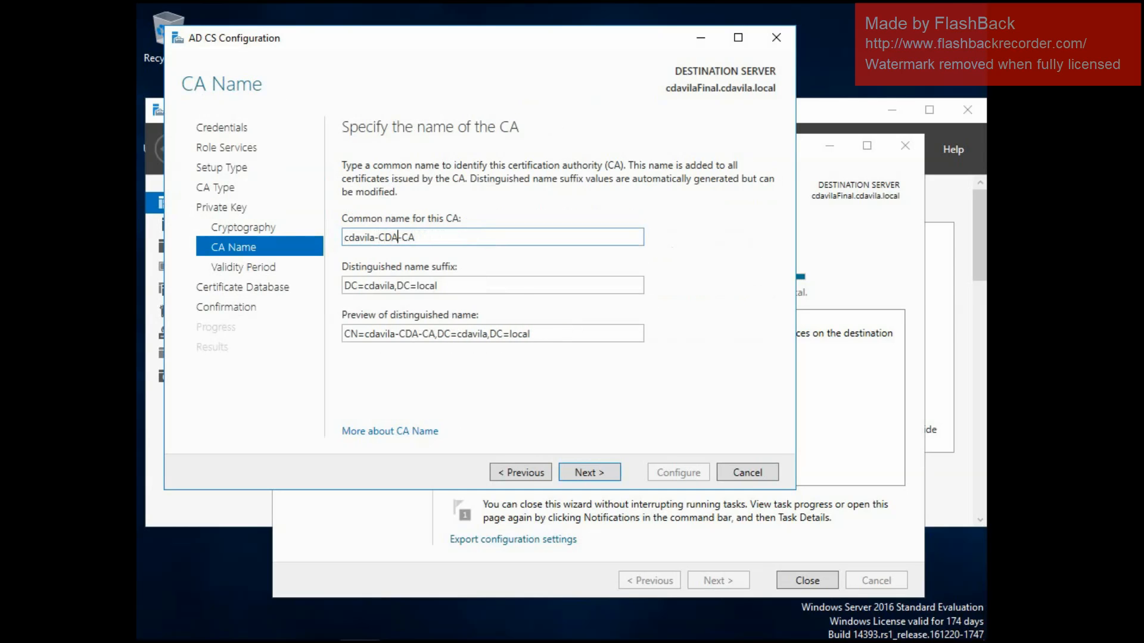
{"action": "key", "text": "BackSpace"}
{"action": "key", "text": "BackSpace"}
{"action": "key", "text": "BackSpace"}
{"action": "key", "text": "BackSpace"}
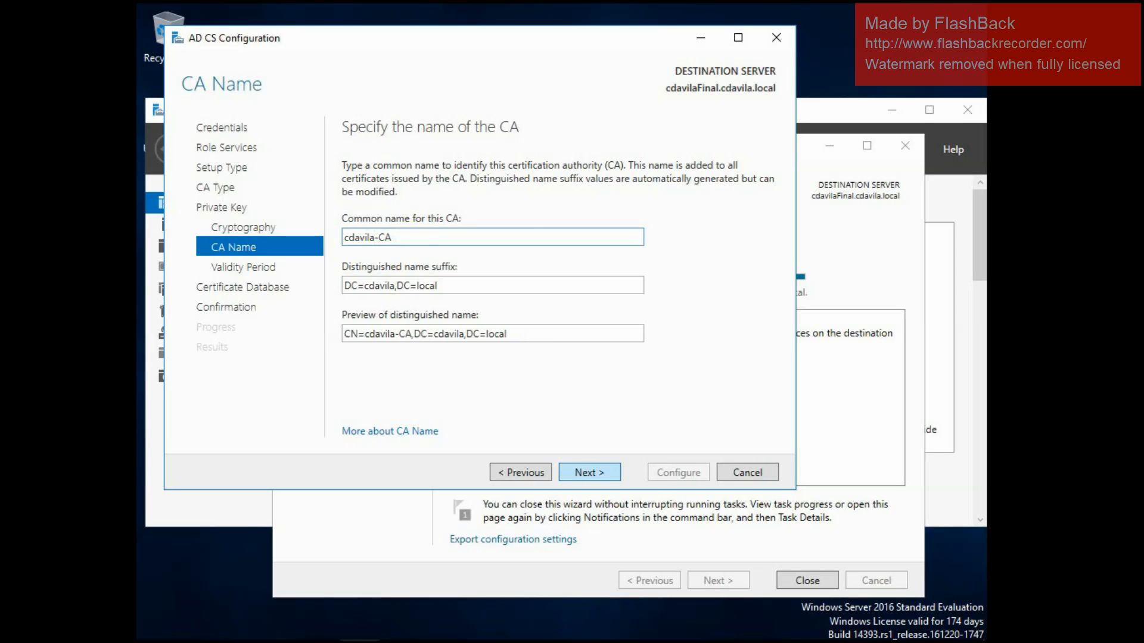
{"action": "key", "text": "Return"}
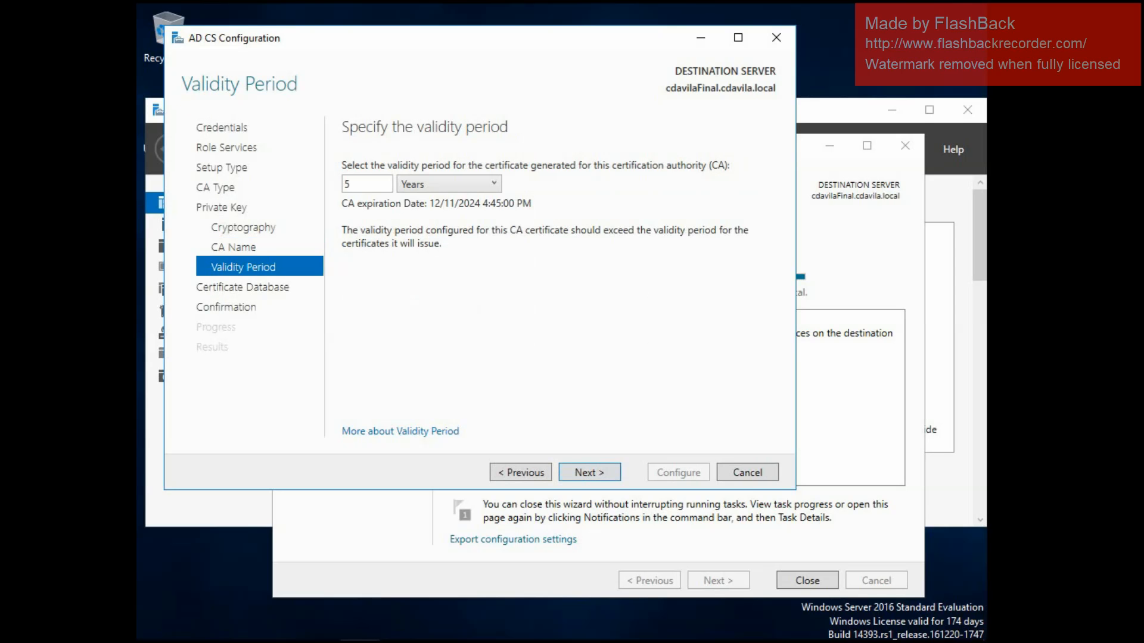
Keep the 5-year validity period and default certificate database locations, configure the certification authority, and close both wizards.
{"action": "key", "text": "Return"}
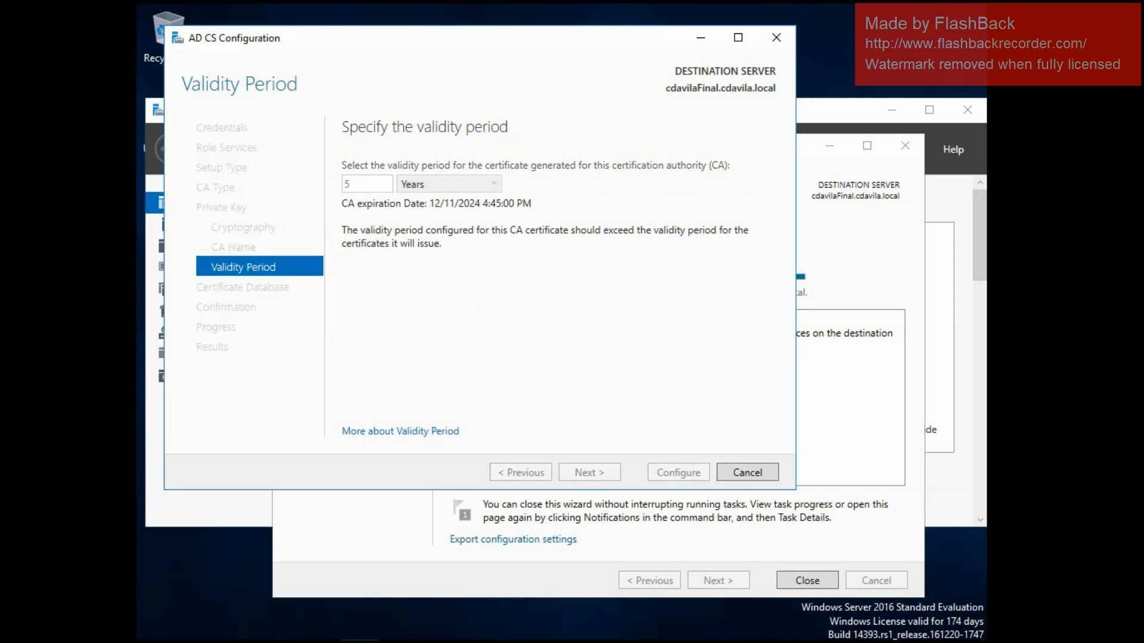
{"action": "key", "text": "Return"}
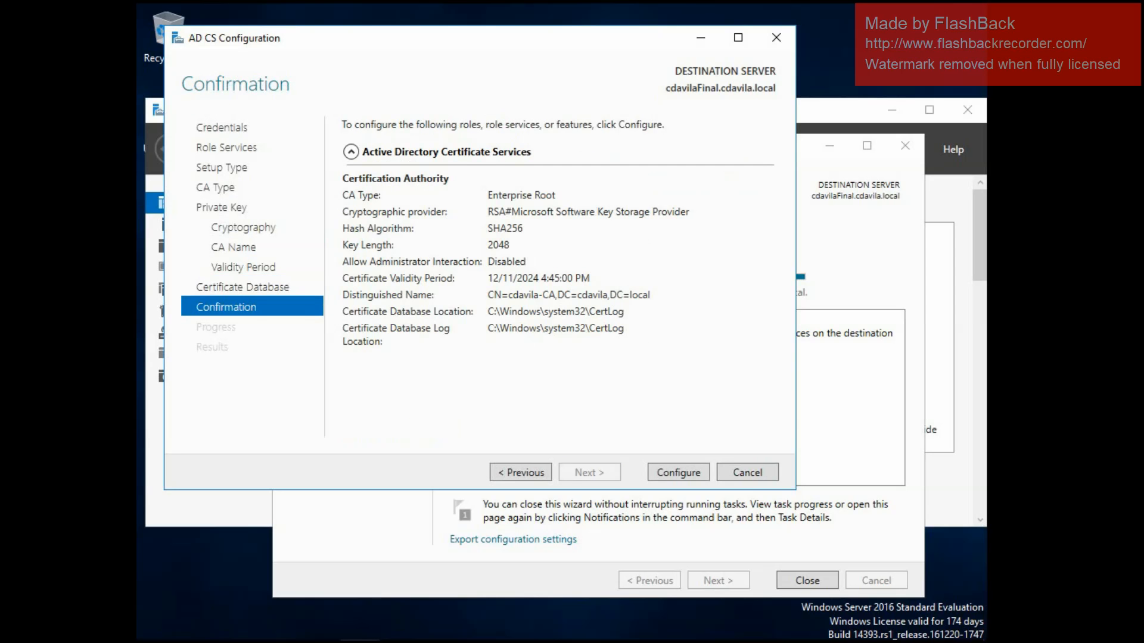
{"action": "key", "text": "Return"}
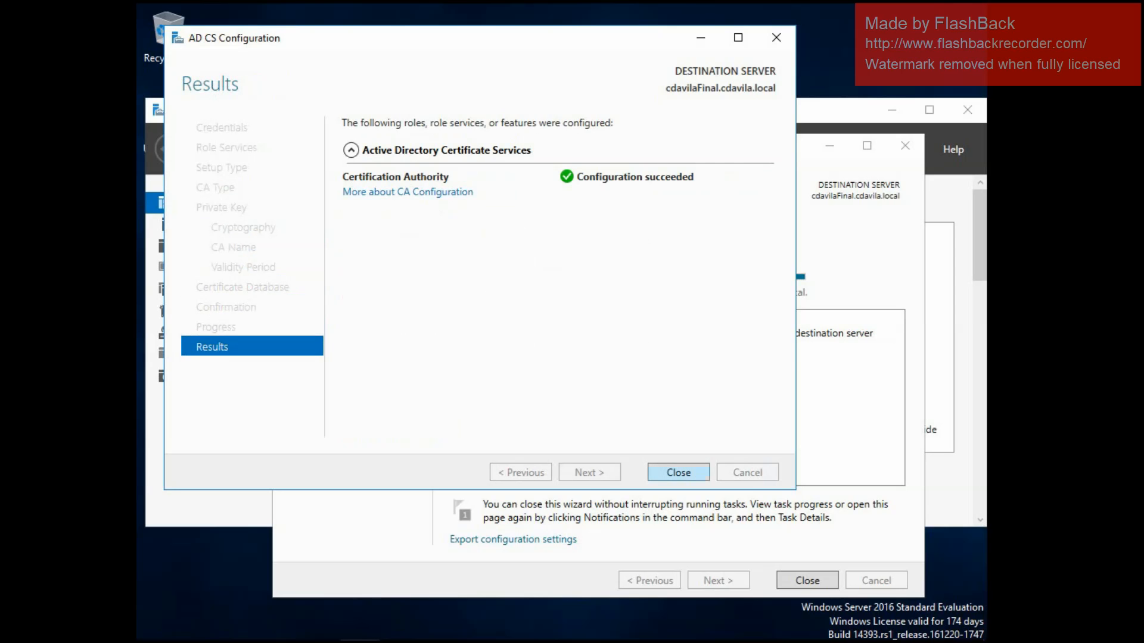
{"action": "key", "text": "Return"}
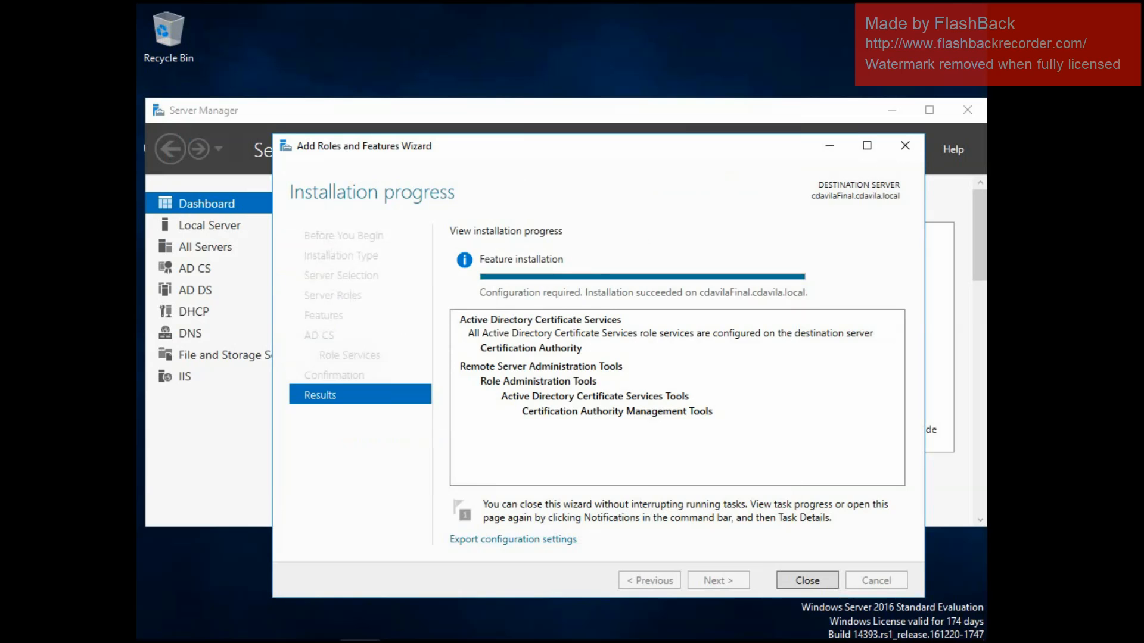
{"action": "key", "text": "Return"}
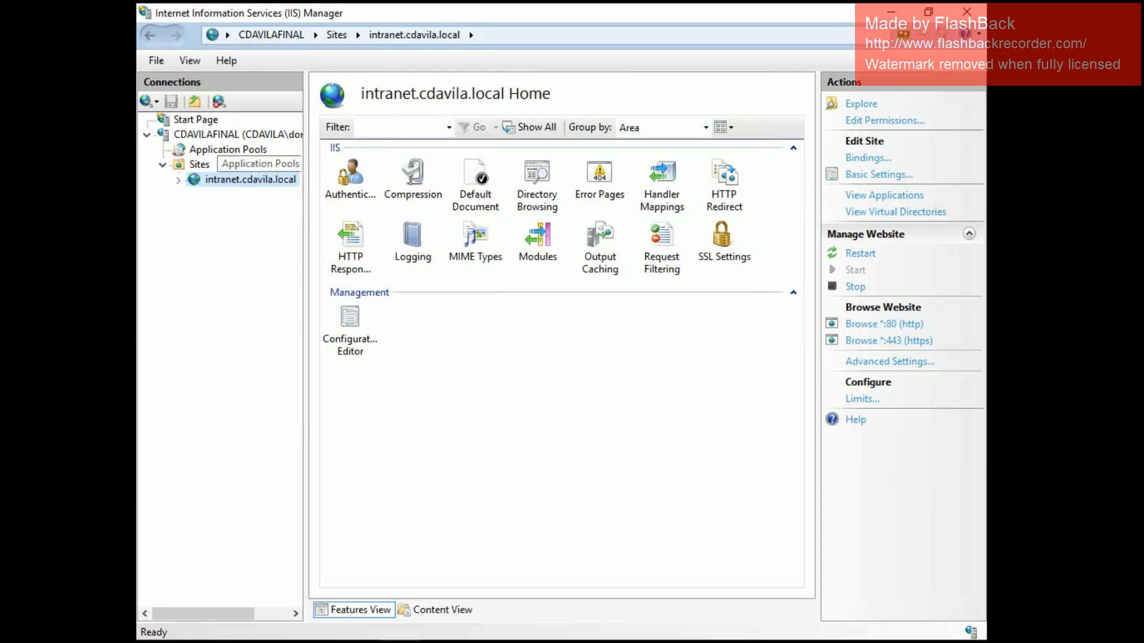
In IIS Manager, start a domain certificate from the CDAVILAFINAL server certificates with common name intranet.cdavila.local.
{"action": "left_click", "coordinate": [218, 135]}
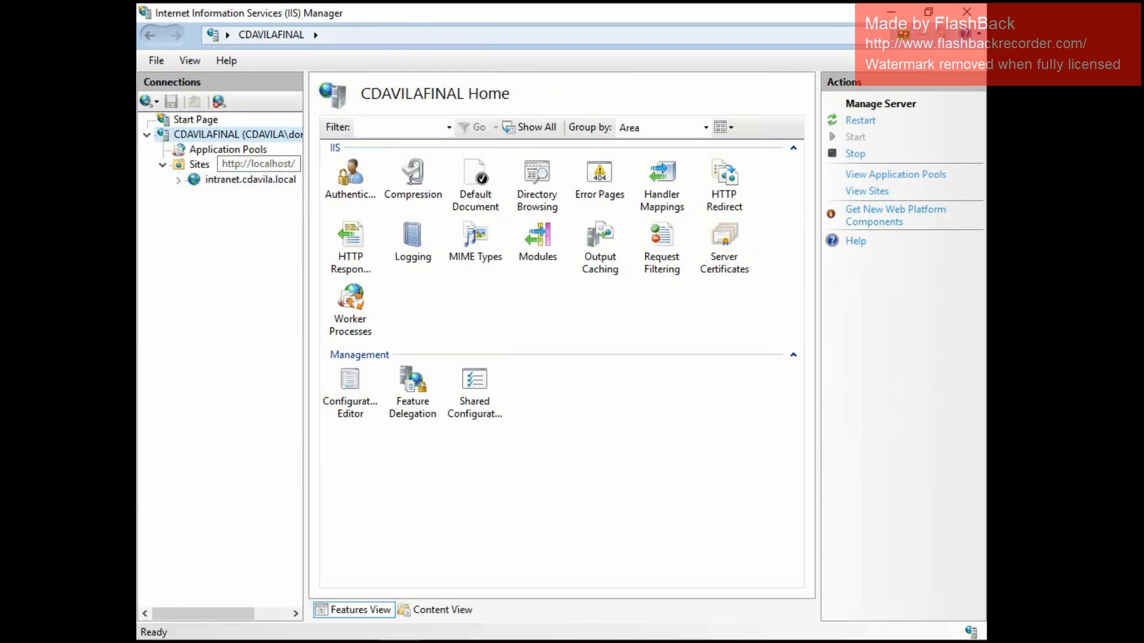
{"action": "left_click", "coordinate": [724, 238]}
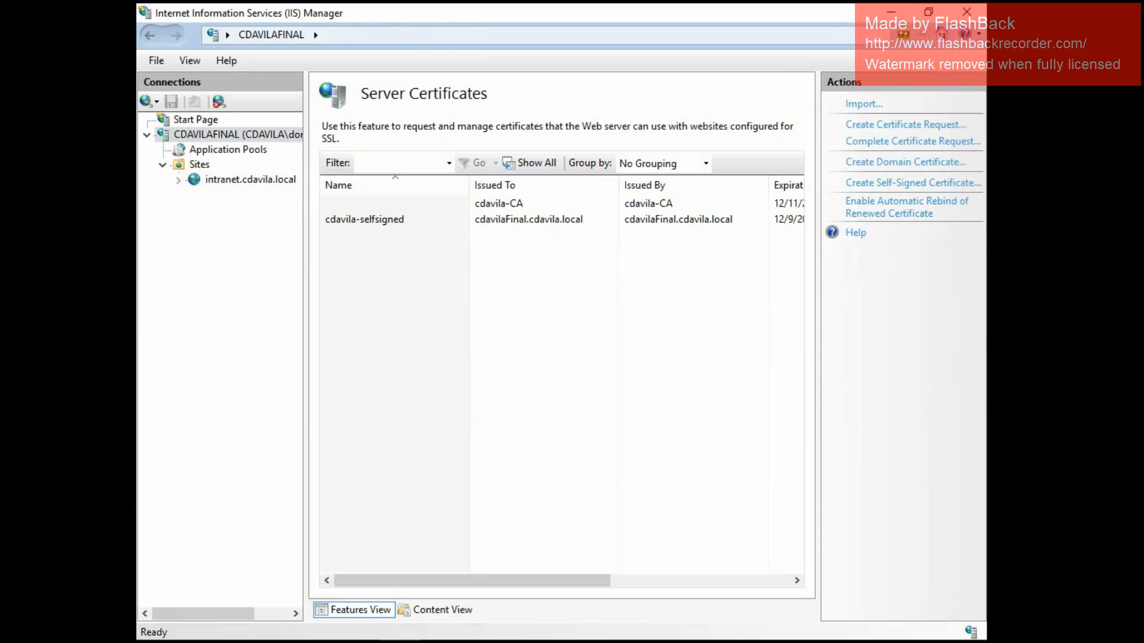
{"action": "left_click", "coordinate": [905, 162]}
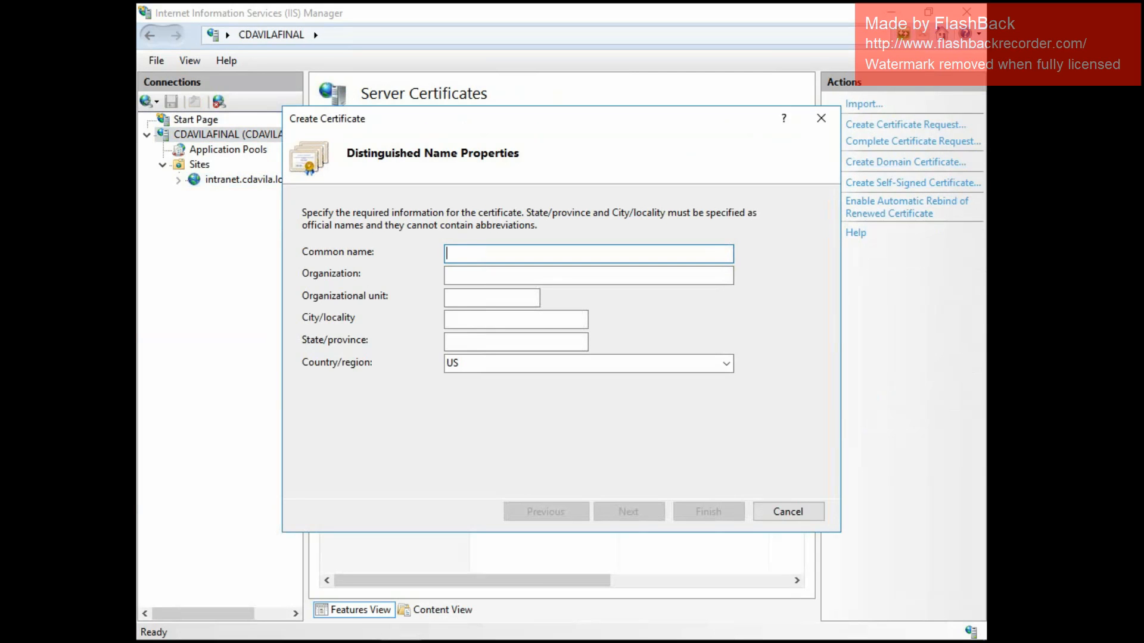
{"action": "type", "text": "intranet.cdavila.local"}
Set the certificate's organization to GoodFlights and its organizational unit to ITDept.
{"action": "left_click", "coordinate": [613, 275]}
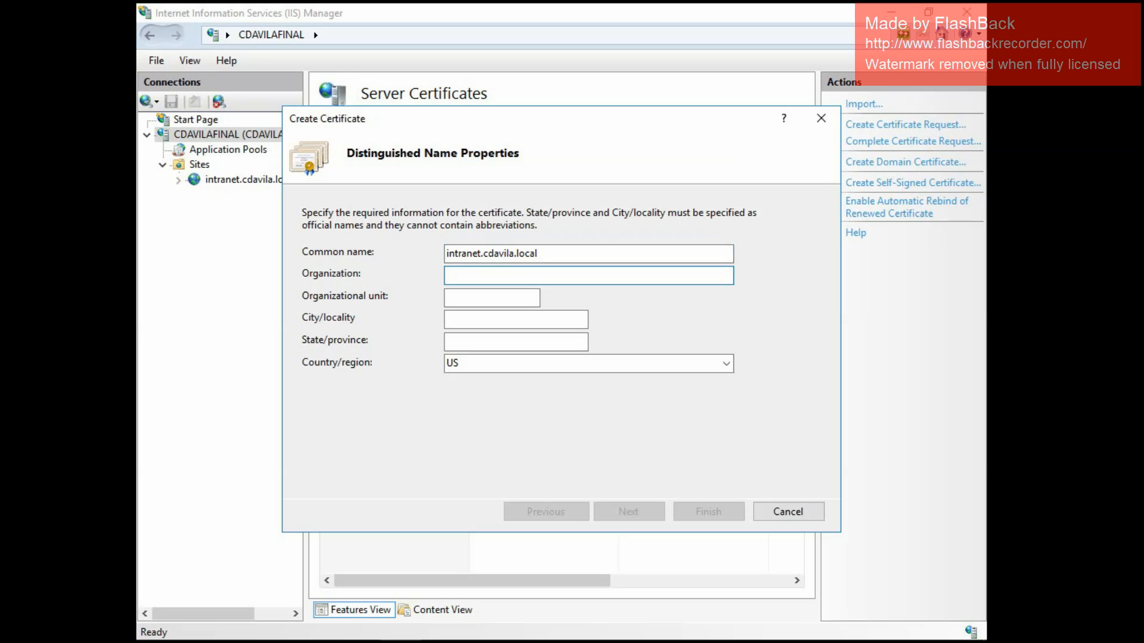
{"action": "type", "text": "G"}
{"action": "key", "text": "BackSpace"}
{"action": "type", "text": "GoodFlights"}
{"action": "left_click", "coordinate": [492, 297]}
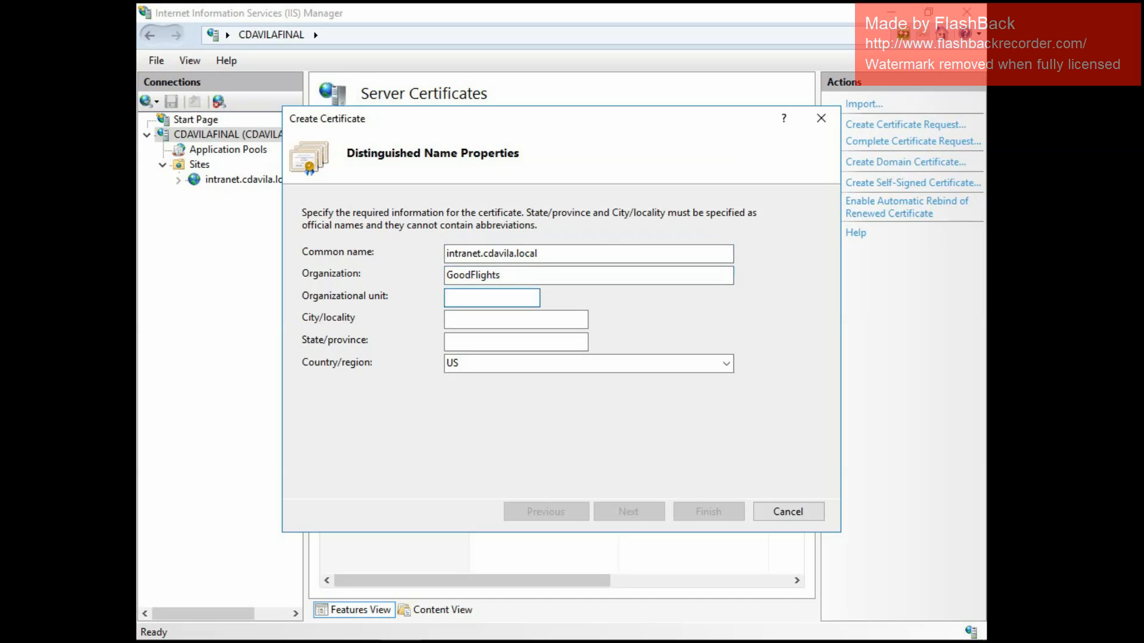
{"action": "type", "text": "ITDept"}
Set the certificate's city to Albuquerque and state to NM, keep US as the country, and continue to the certification authority page.
{"action": "left_click", "coordinate": [516, 320]}
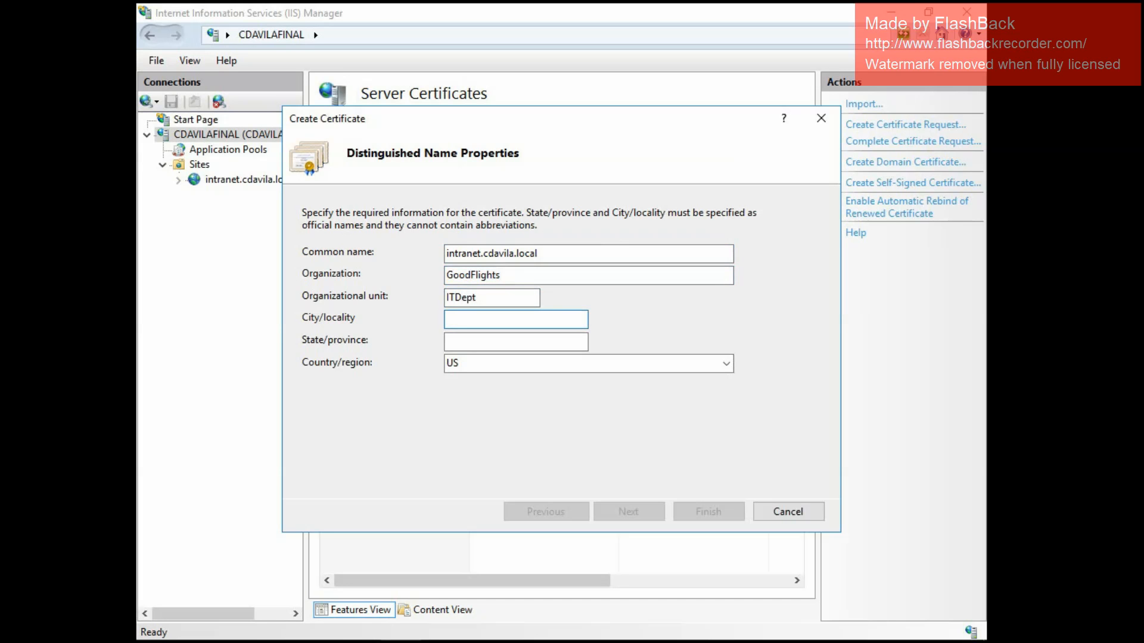
{"action": "type", "text": "Albuquerque"}
{"action": "key", "text": "Tab"}
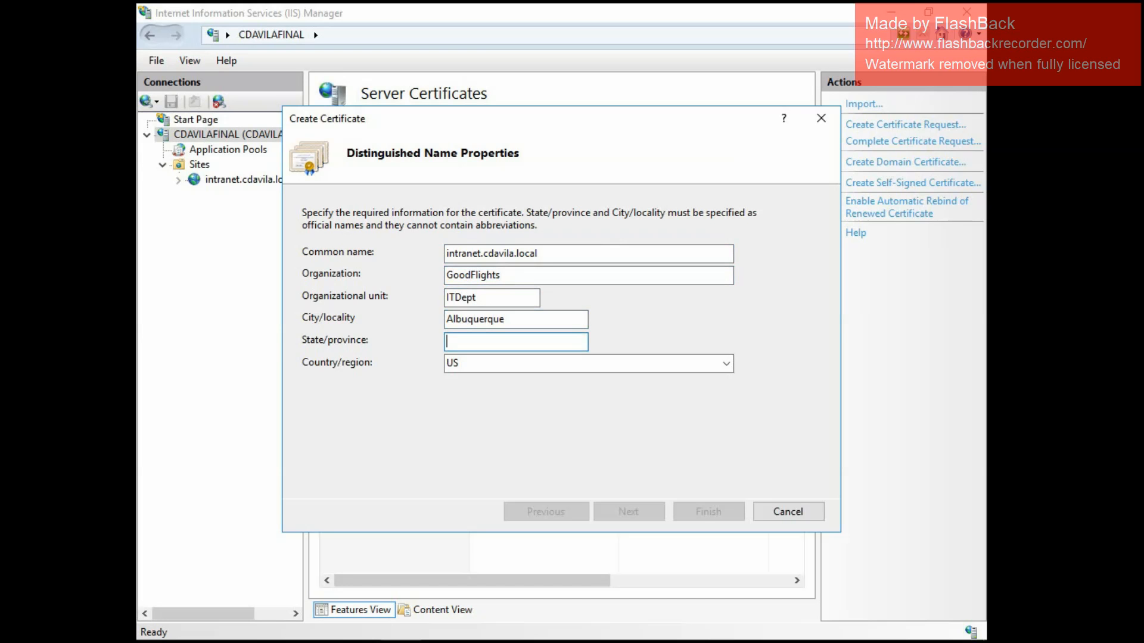
{"action": "type", "text": "New"}
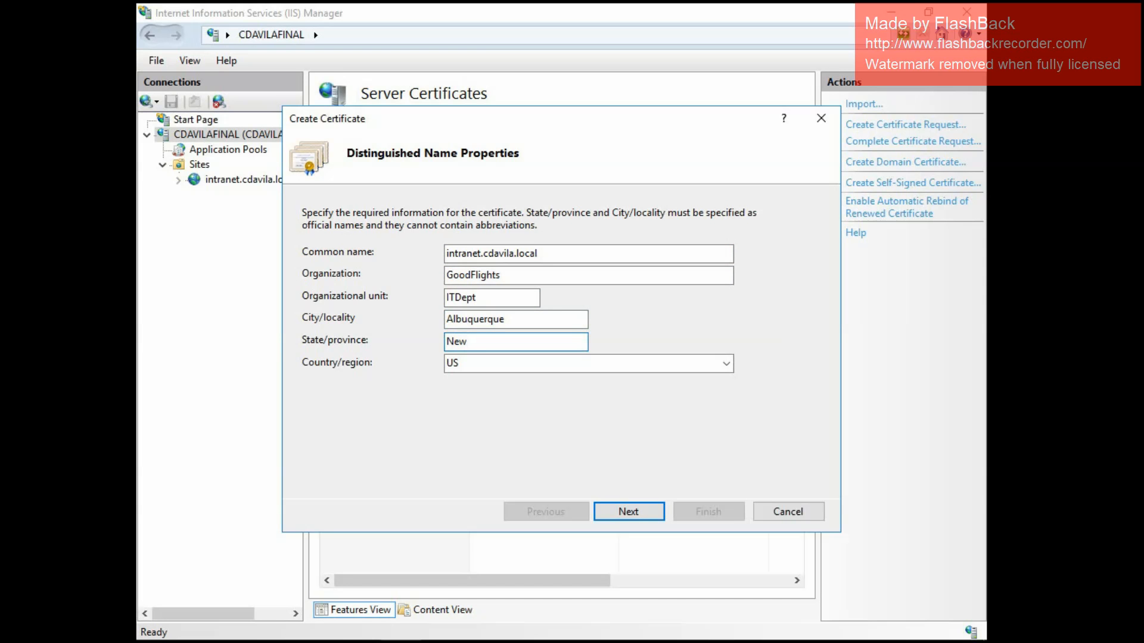
{"action": "key", "text": "BackSpace"}
{"action": "key", "text": "BackSpace"}
{"action": "key", "text": "BackSpace"}
{"action": "type", "text": "NM"}
{"action": "key", "text": "Return"}
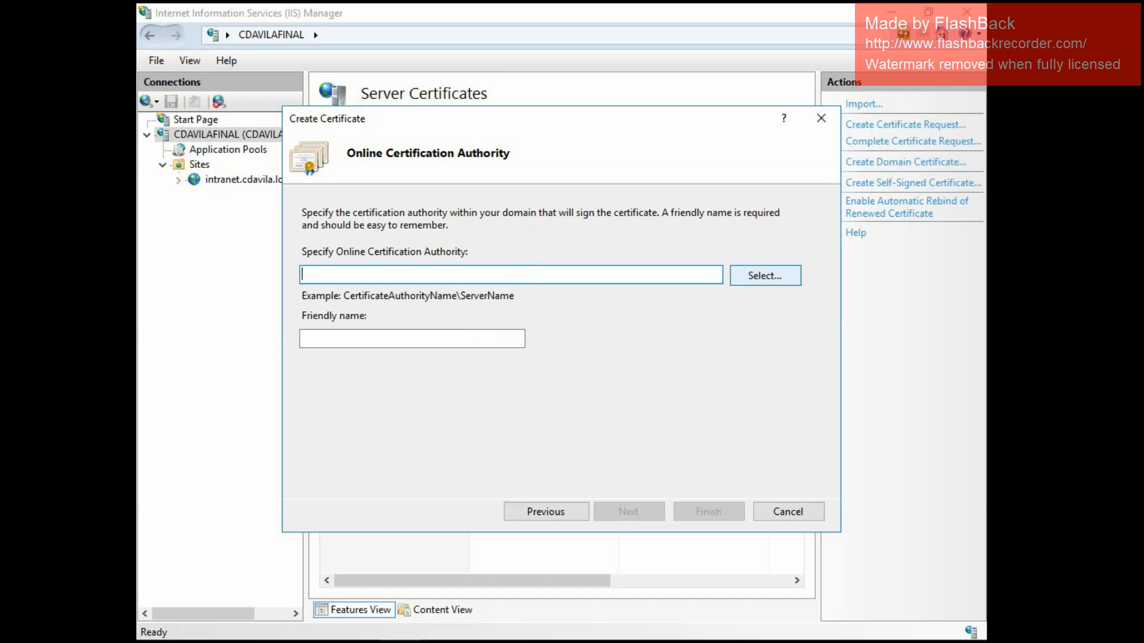
Choose cdavila-CA as the signing authority, give the certificate the friendly name intranet-WebCert, and finish creating it.
{"action": "left_click", "coordinate": [765, 275]}
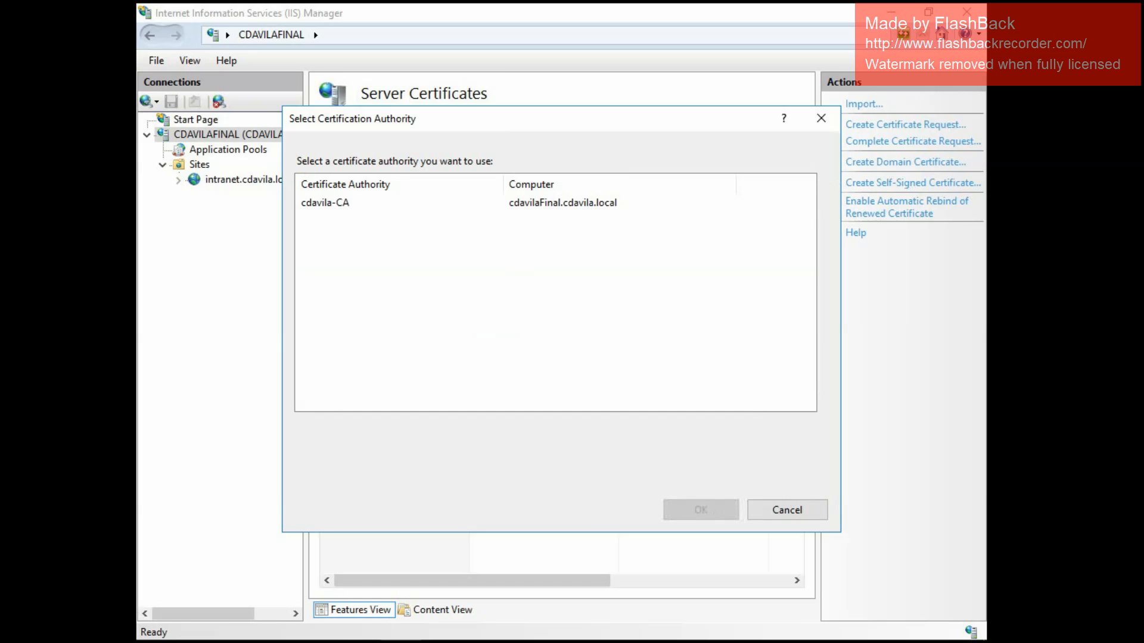
{"action": "left_click", "coordinate": [325, 203]}
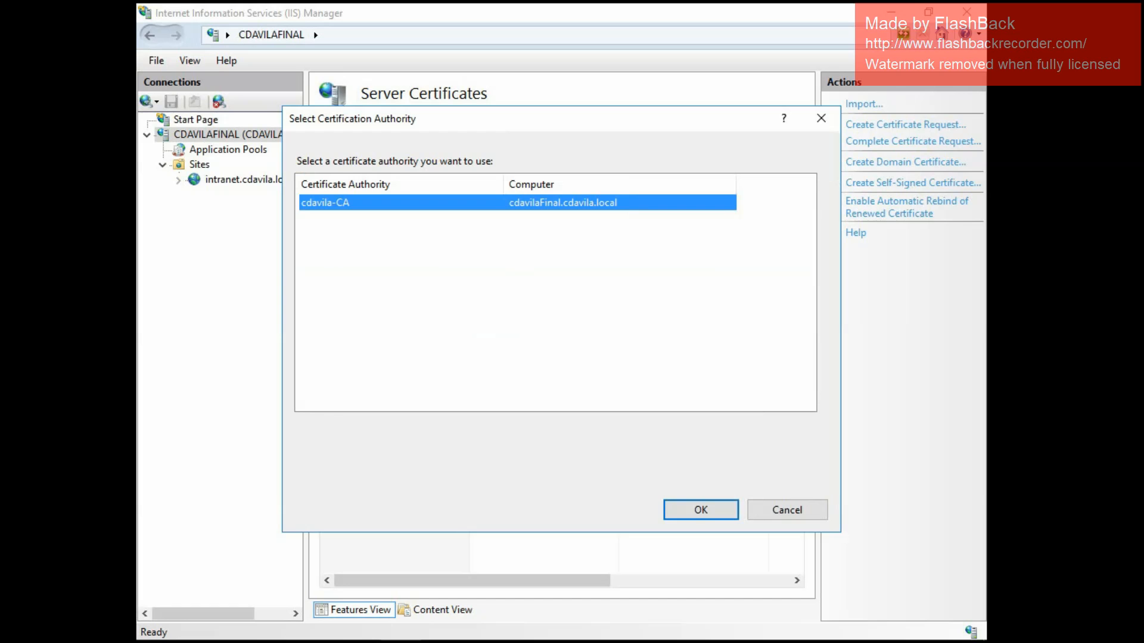
{"action": "left_click", "coordinate": [701, 510]}
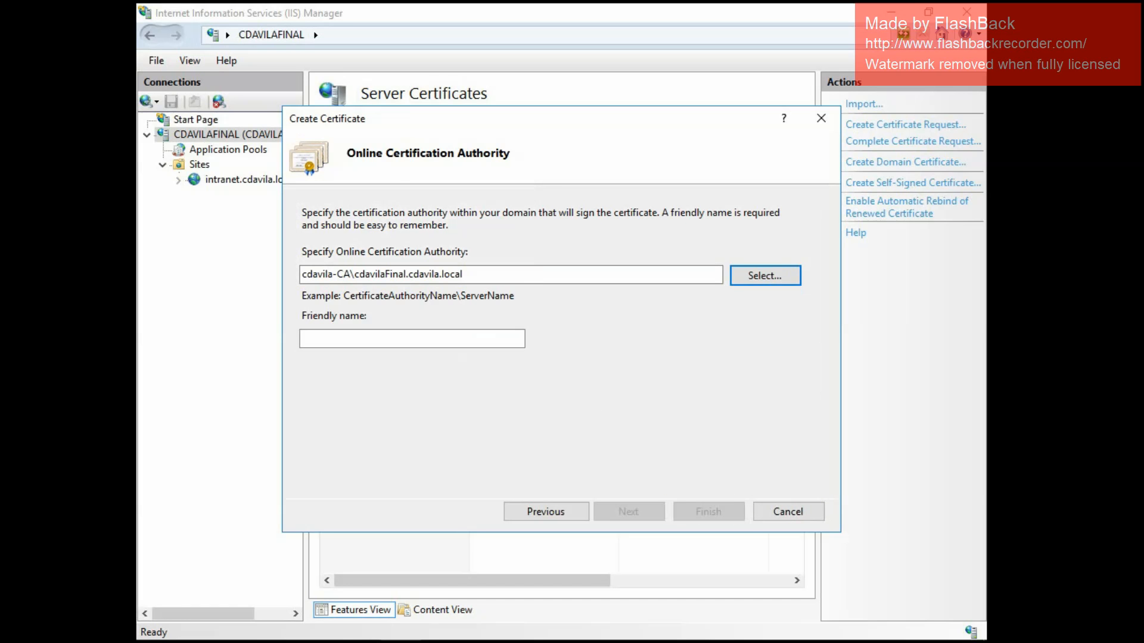
{"action": "left_click", "coordinate": [412, 338]}
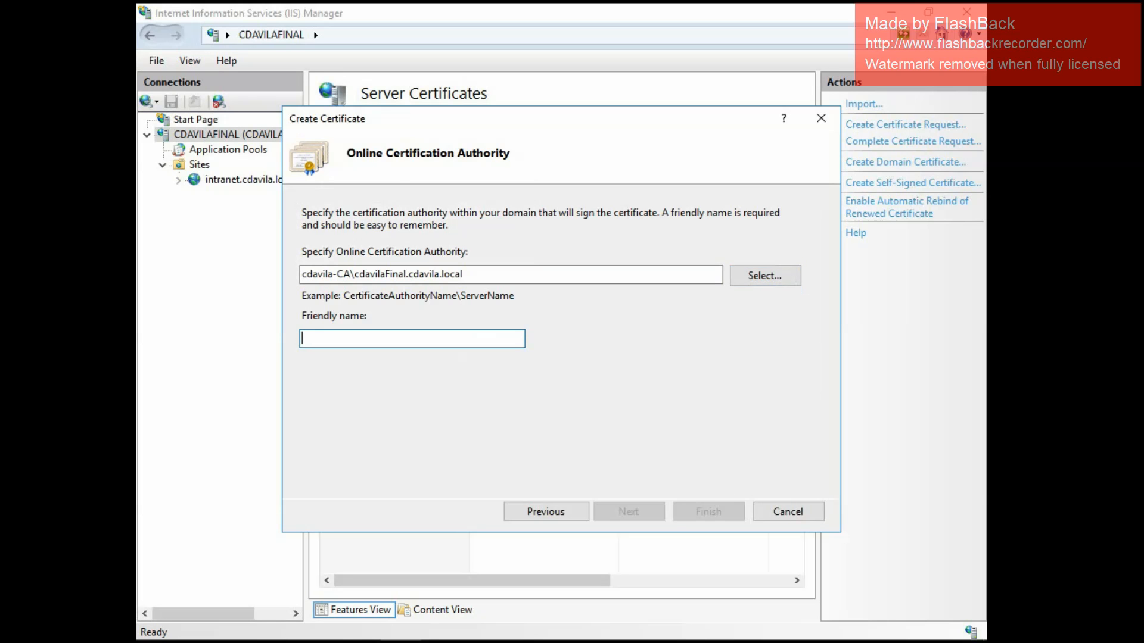
{"action": "type", "text": "intr"}
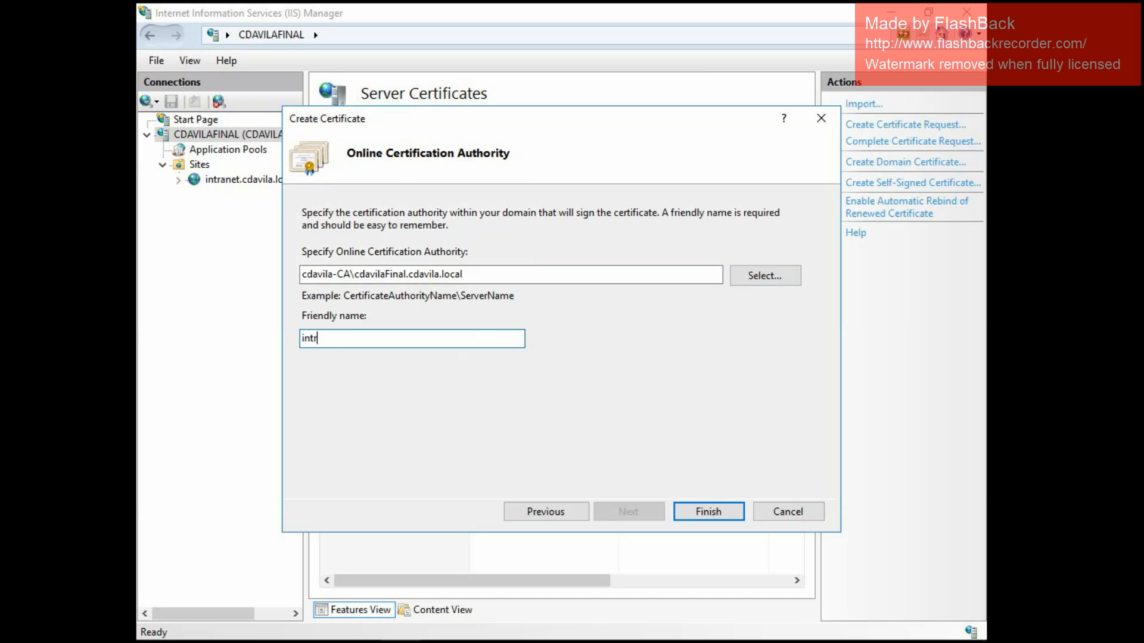
{"action": "type", "text": "anet-WebCert"}
{"action": "key", "text": "Return"}
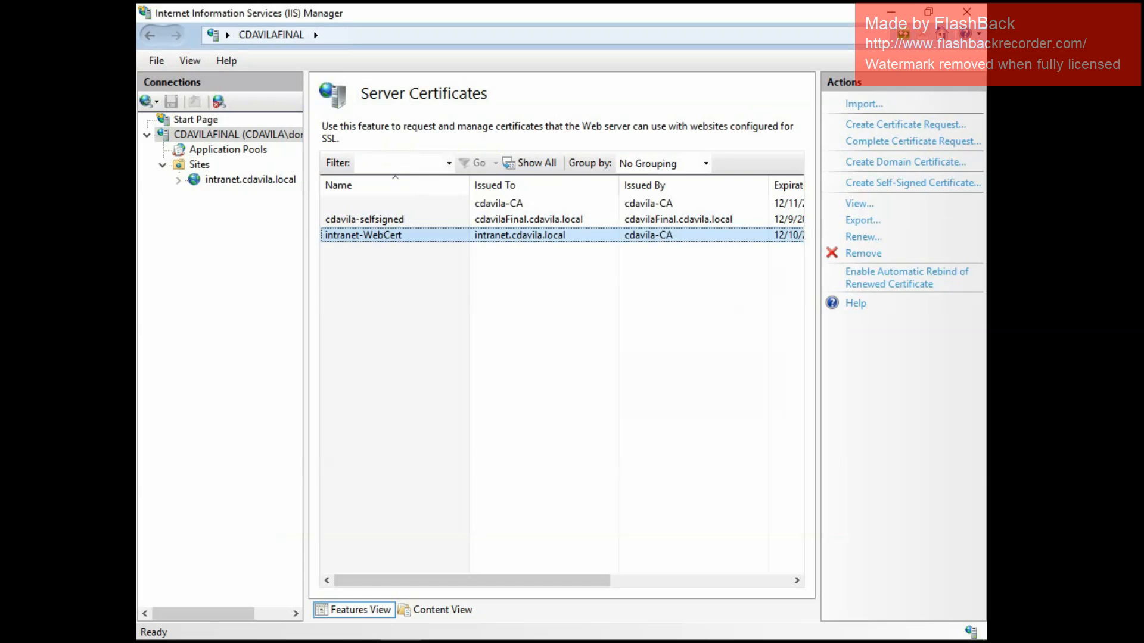
Examine the intranet-WebCert certificate's general information, details and certification path.
{"action": "right_click", "coordinate": [405, 231]}
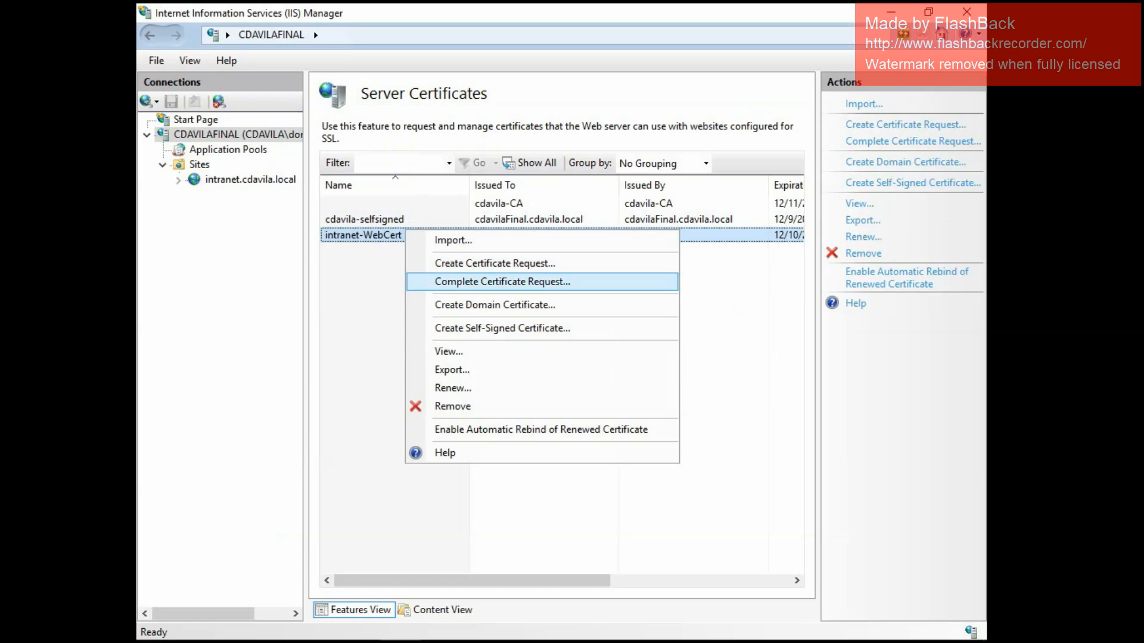
{"action": "left_click", "coordinate": [449, 352]}
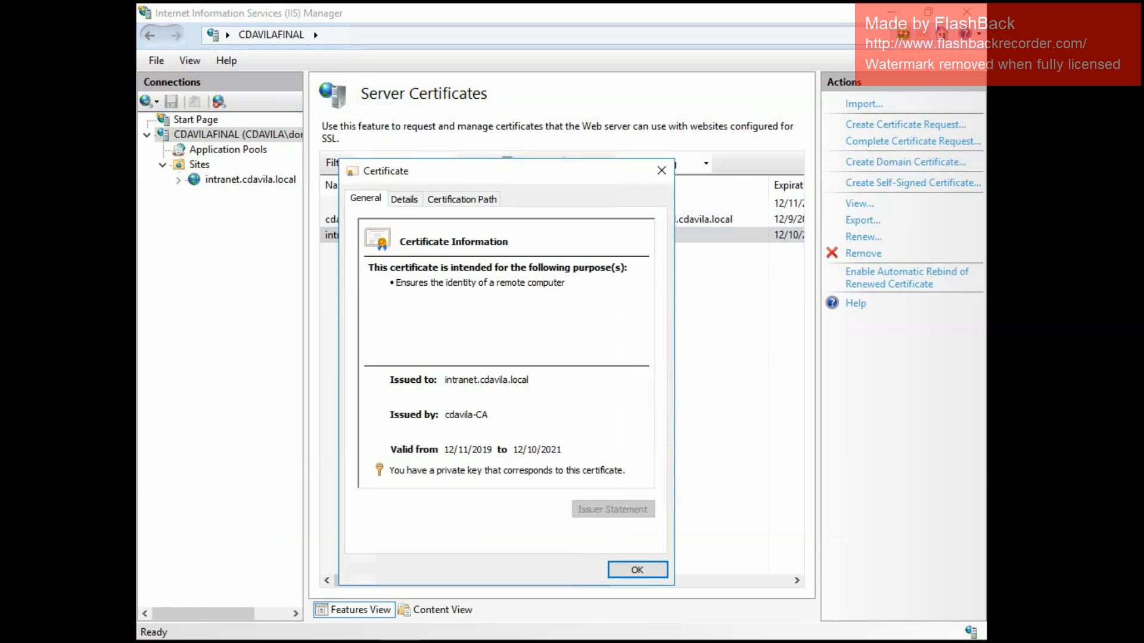
{"action": "left_click", "coordinate": [404, 199]}
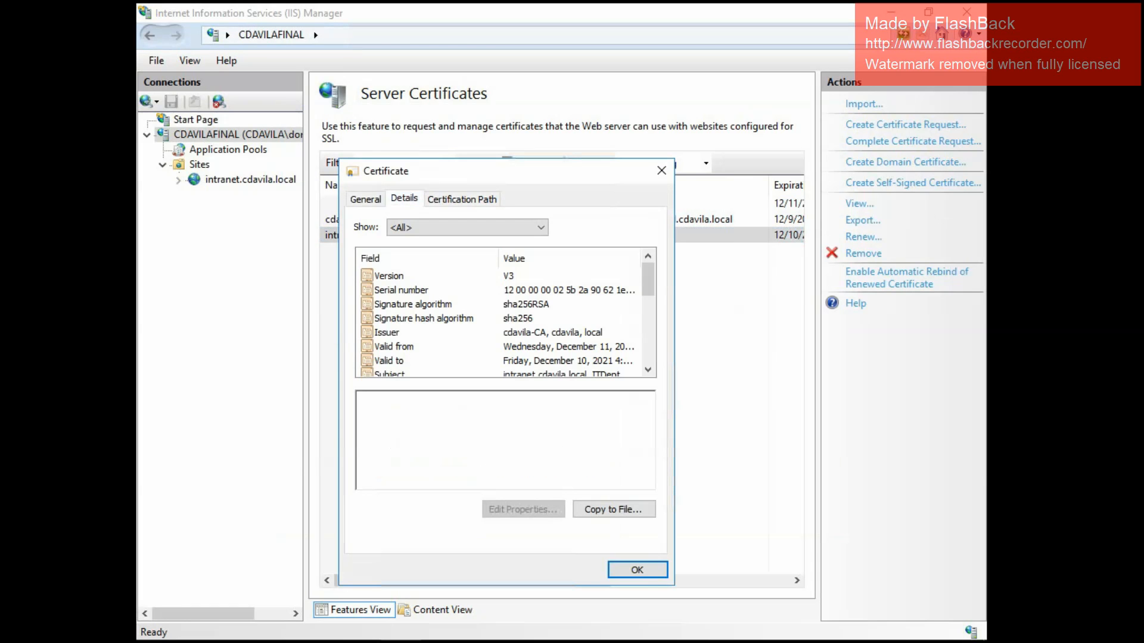
{"action": "left_click", "coordinate": [365, 198]}
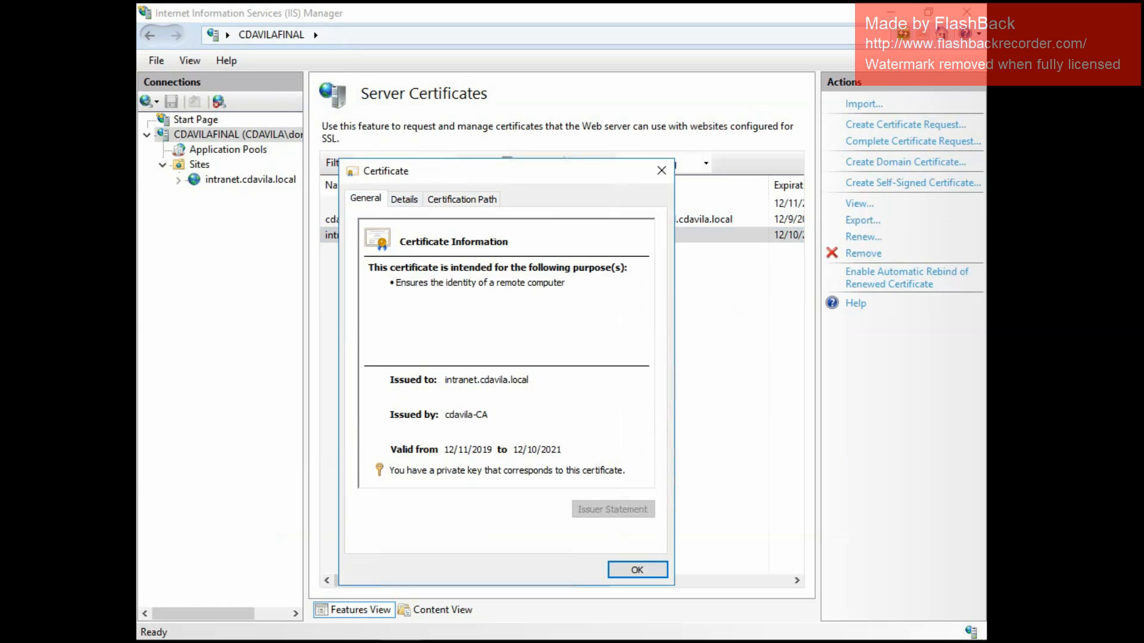
{"action": "left_click", "coordinate": [461, 199]}
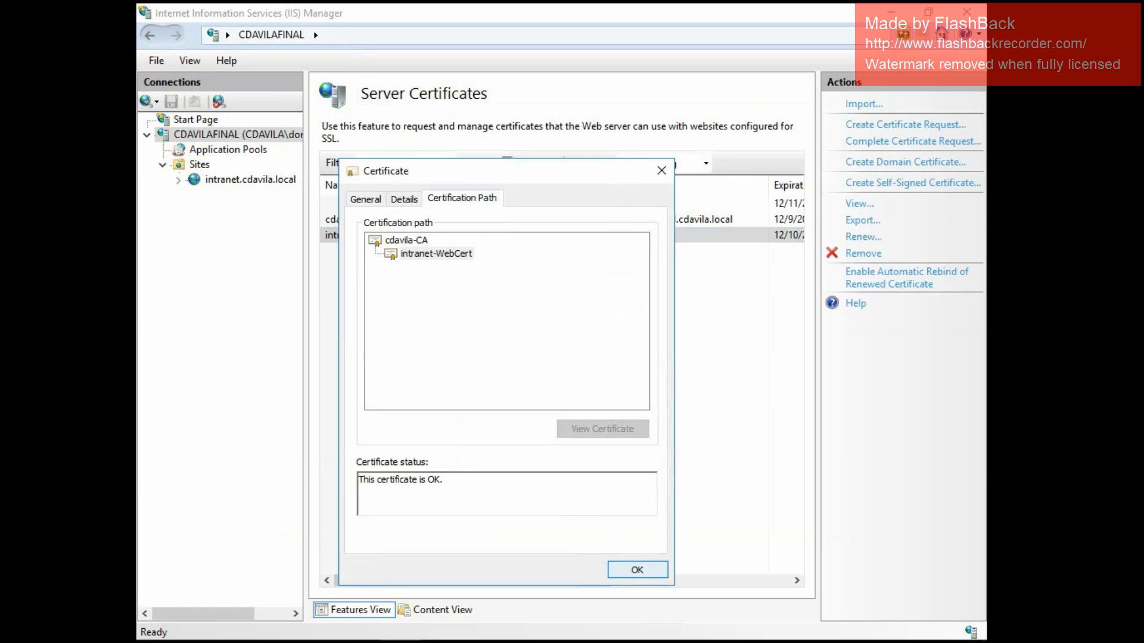
{"action": "left_click", "coordinate": [637, 570]}
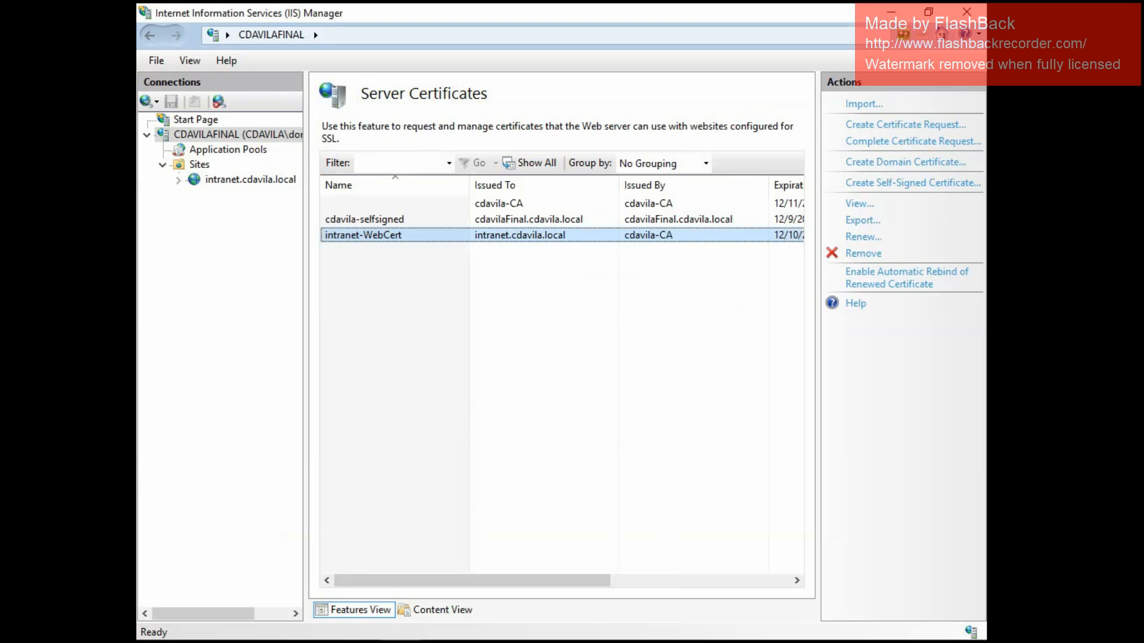
{"action": "left_click", "coordinate": [250, 179]}
{"action": "right_click", "coordinate": [251, 180]}
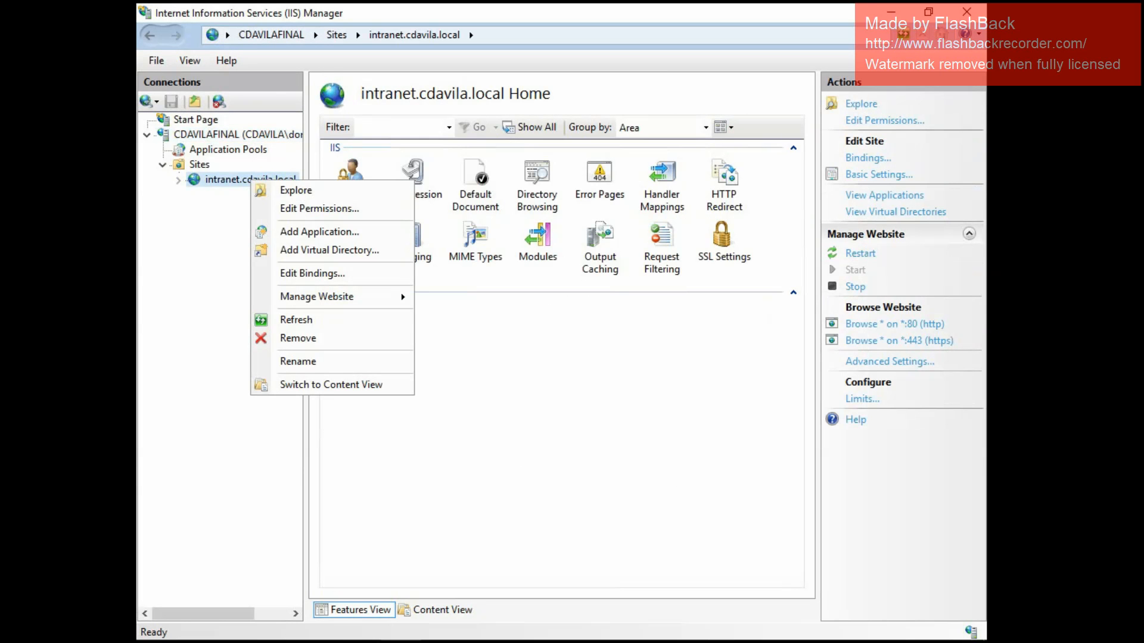
{"action": "left_click", "coordinate": [313, 273]}
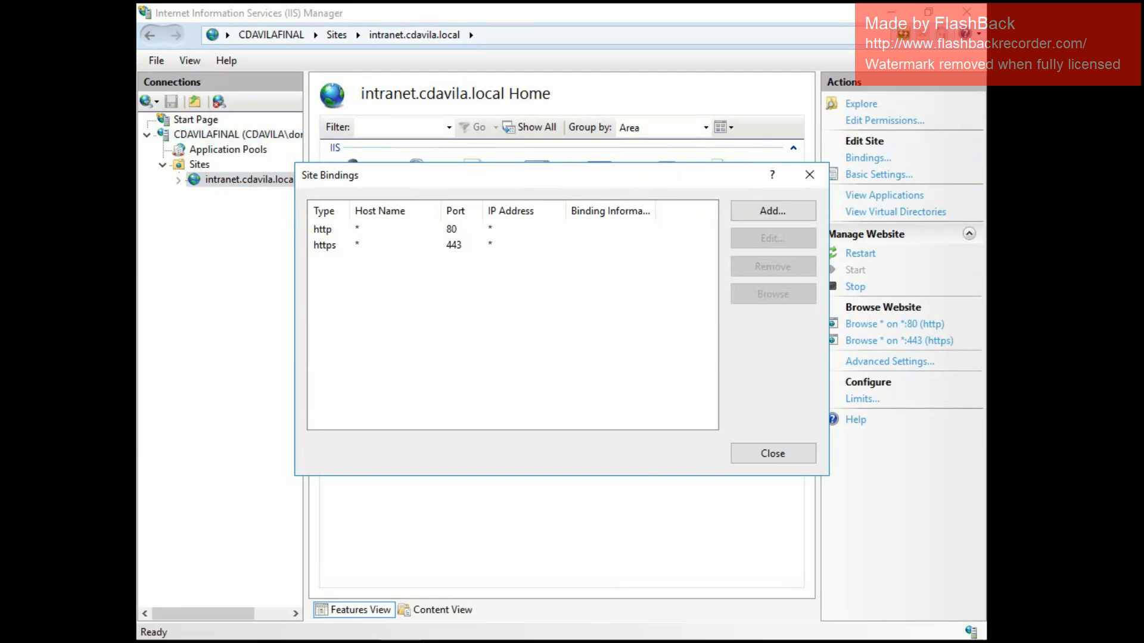
{"action": "left_click", "coordinate": [772, 453]}
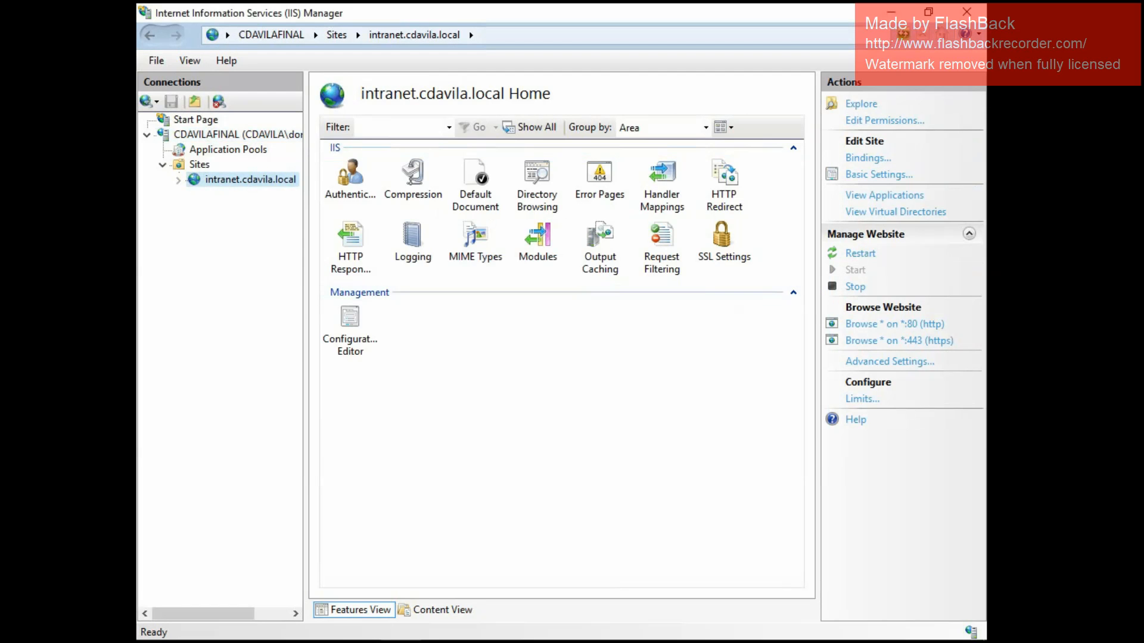
Assign the intranet-WebCert SSL certificate to the intranet.cdavila.local site's https binding on port 443 and close the bindings.
{"action": "right_click", "coordinate": [249, 180]}
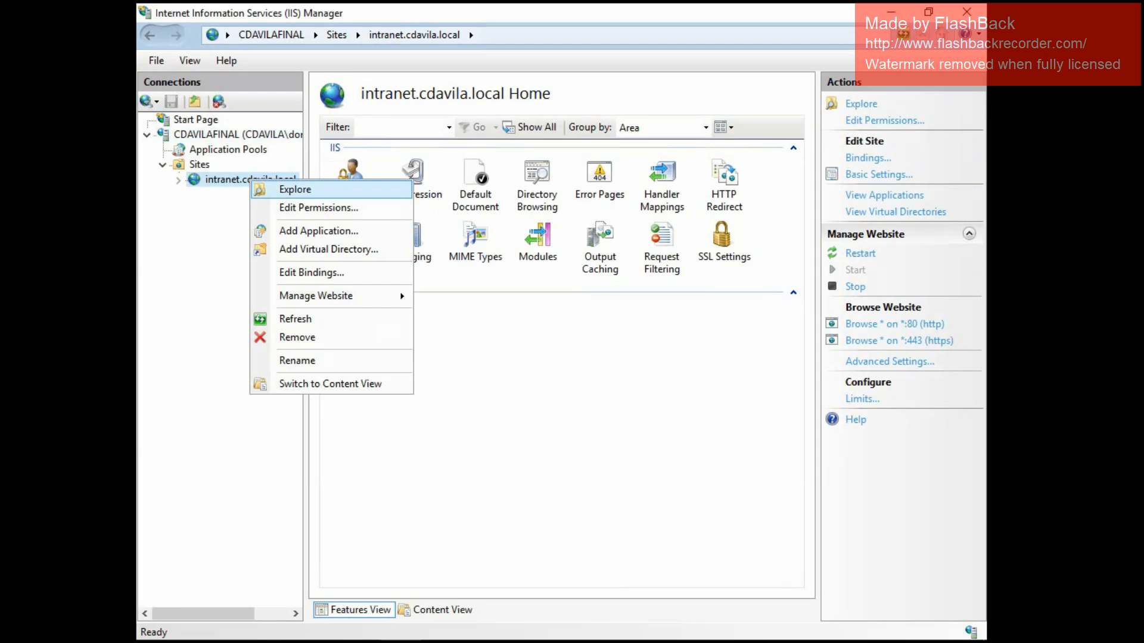
{"action": "left_click", "coordinate": [286, 272]}
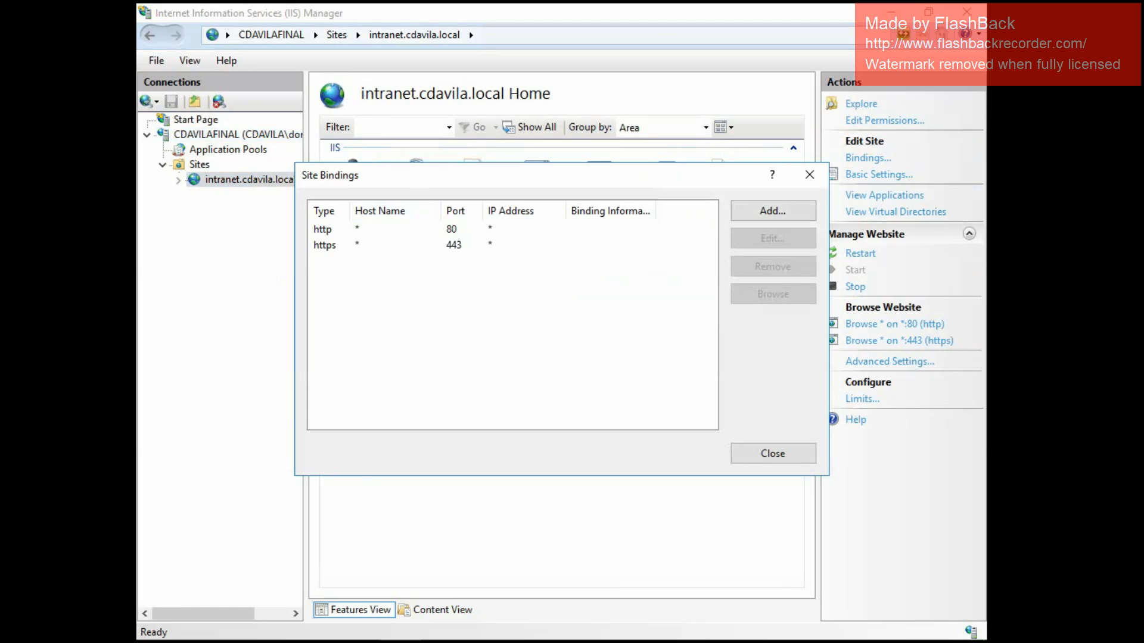
{"action": "left_click", "coordinate": [453, 244]}
{"action": "left_click", "coordinate": [773, 238]}
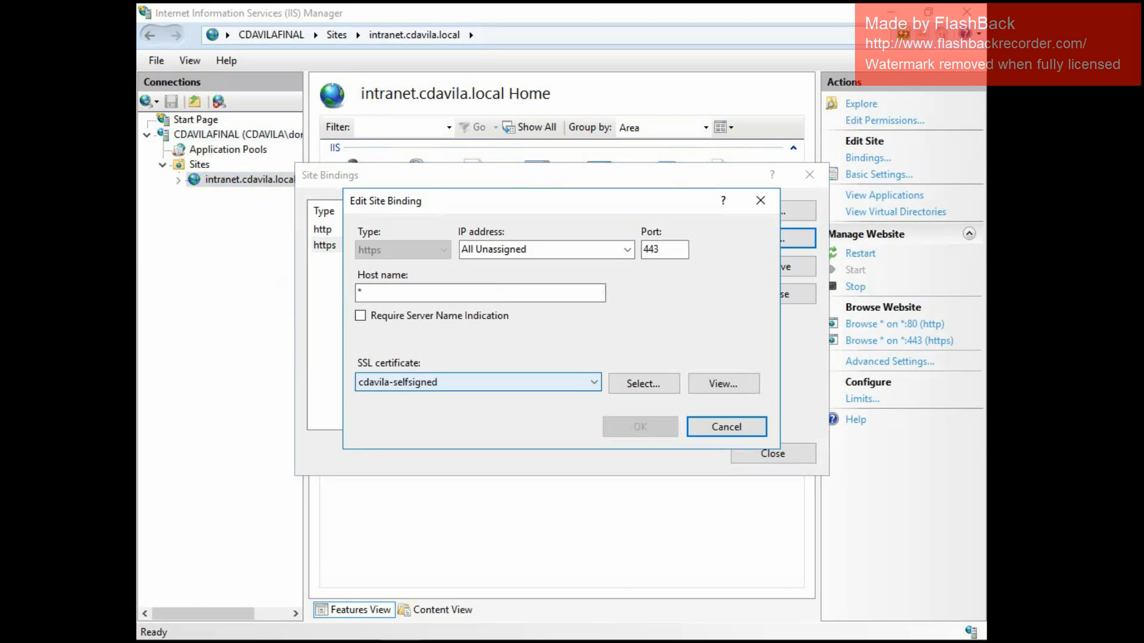
{"action": "left_click", "coordinate": [506, 383]}
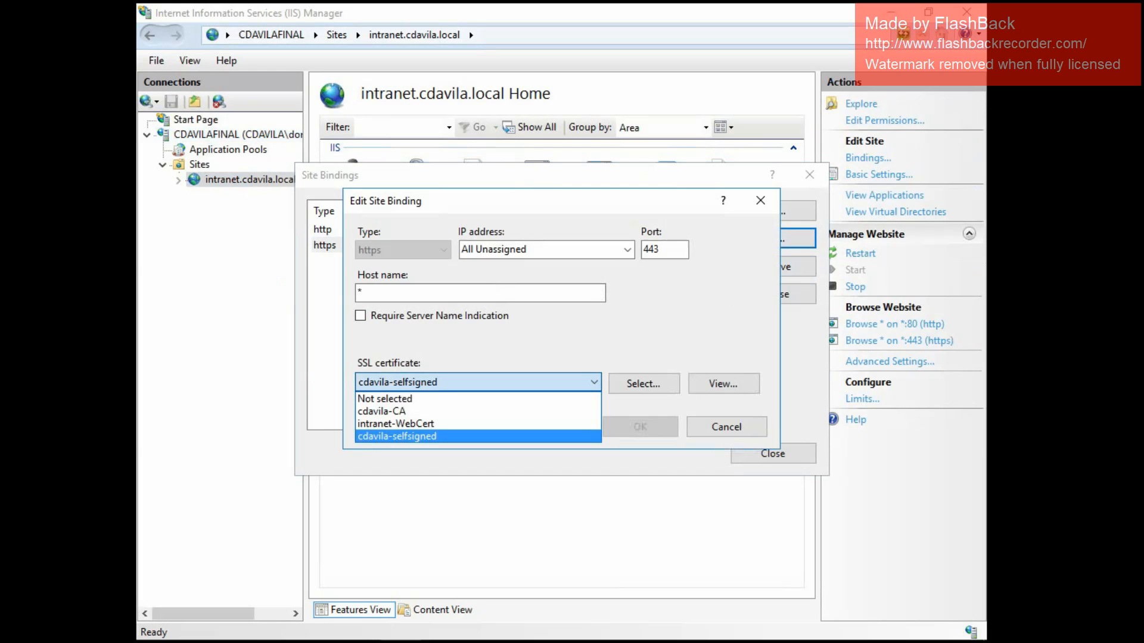
{"action": "left_click", "coordinate": [465, 424]}
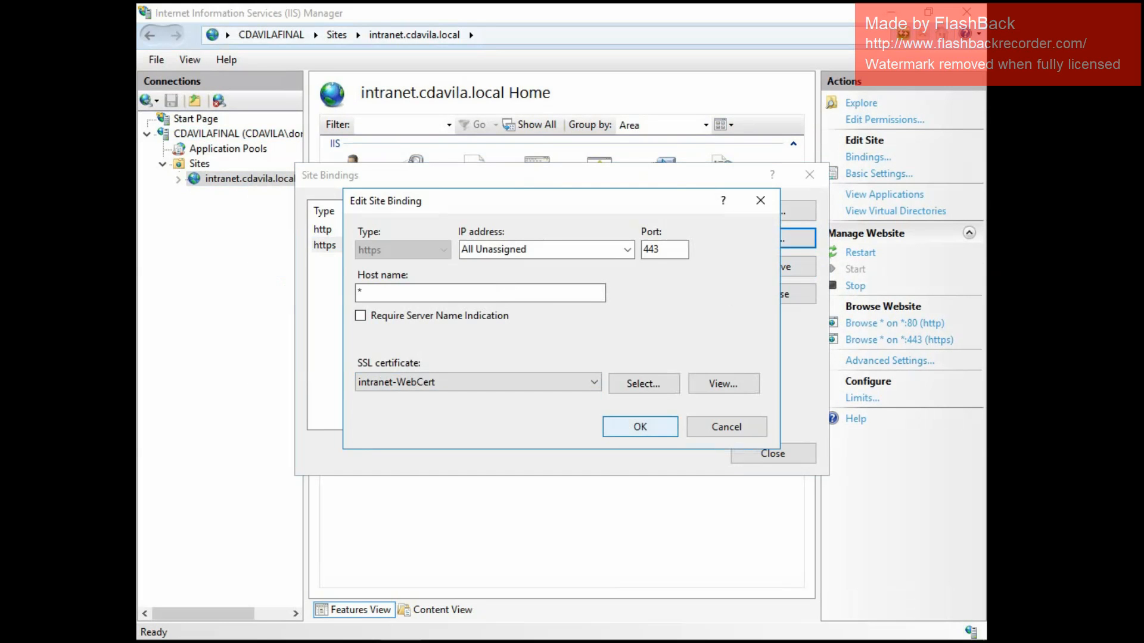
{"action": "left_click", "coordinate": [640, 427]}
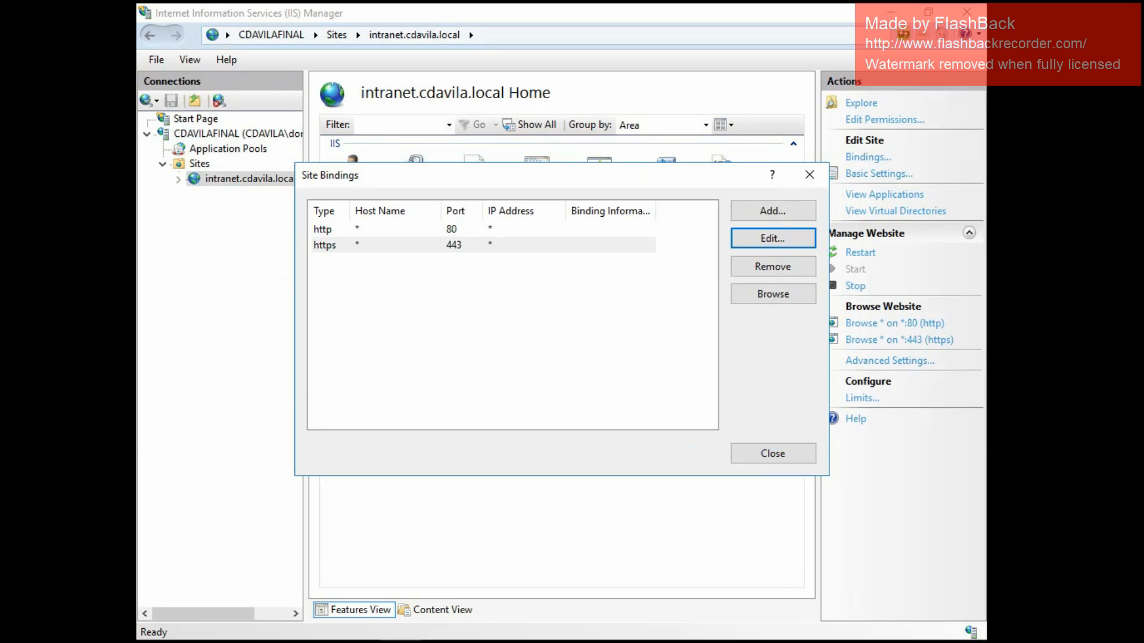
{"action": "left_click", "coordinate": [773, 453]}
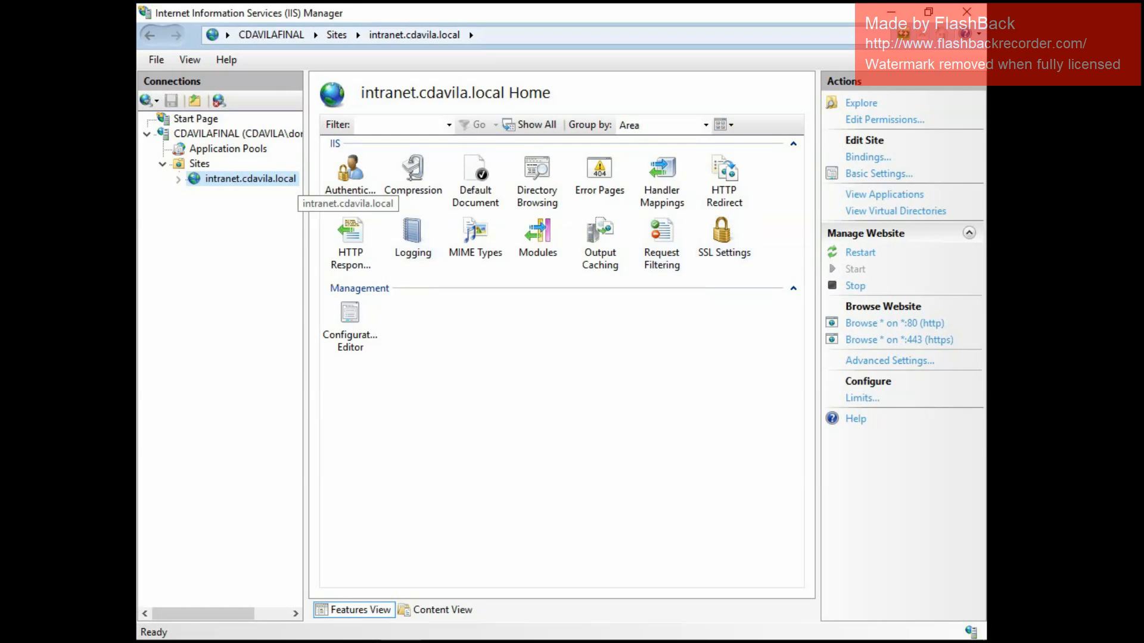
Review the SSL settings of the intranet.cdavila.local site and return to the CDAVILAFINAL server home page.
{"action": "left_click", "coordinate": [237, 135]}
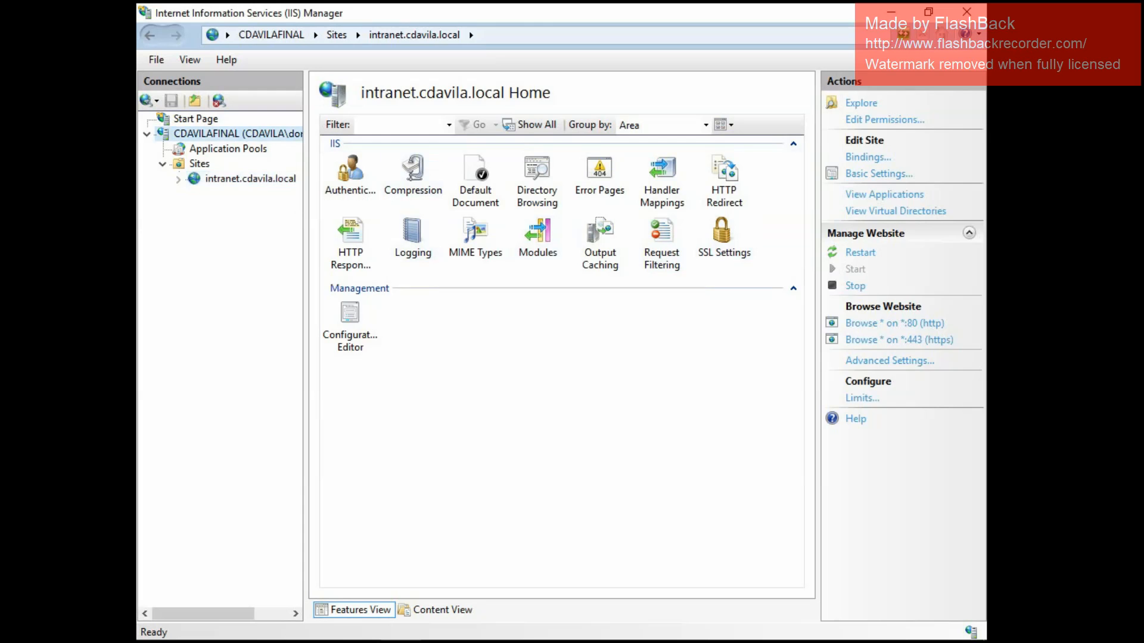
{"action": "left_click", "coordinate": [739, 253]}
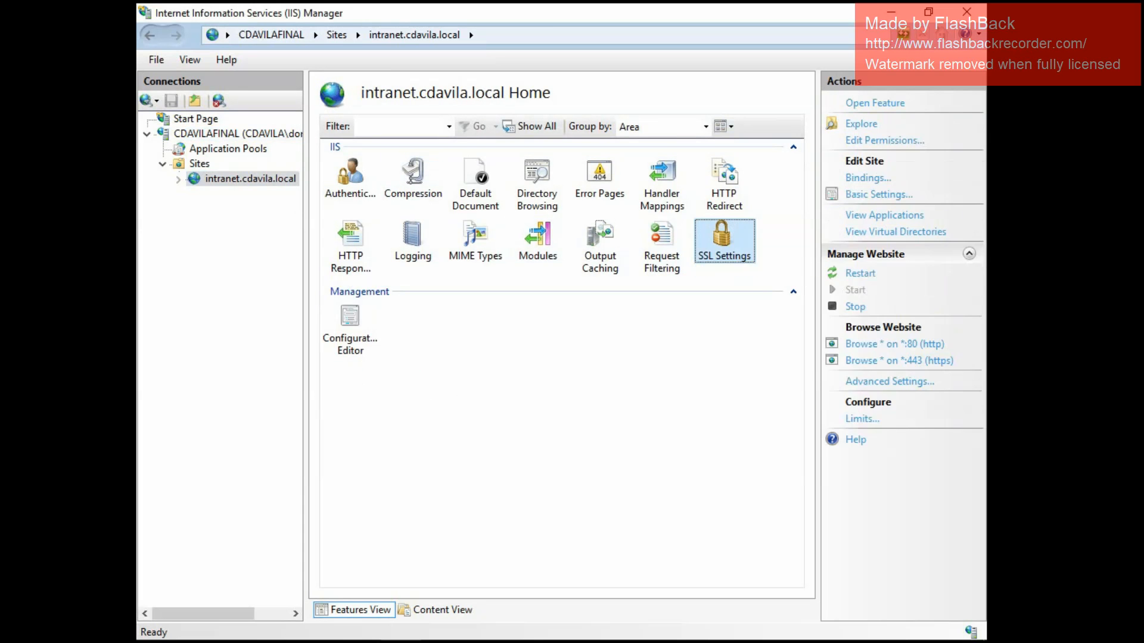
{"action": "right_click", "coordinate": [733, 244]}
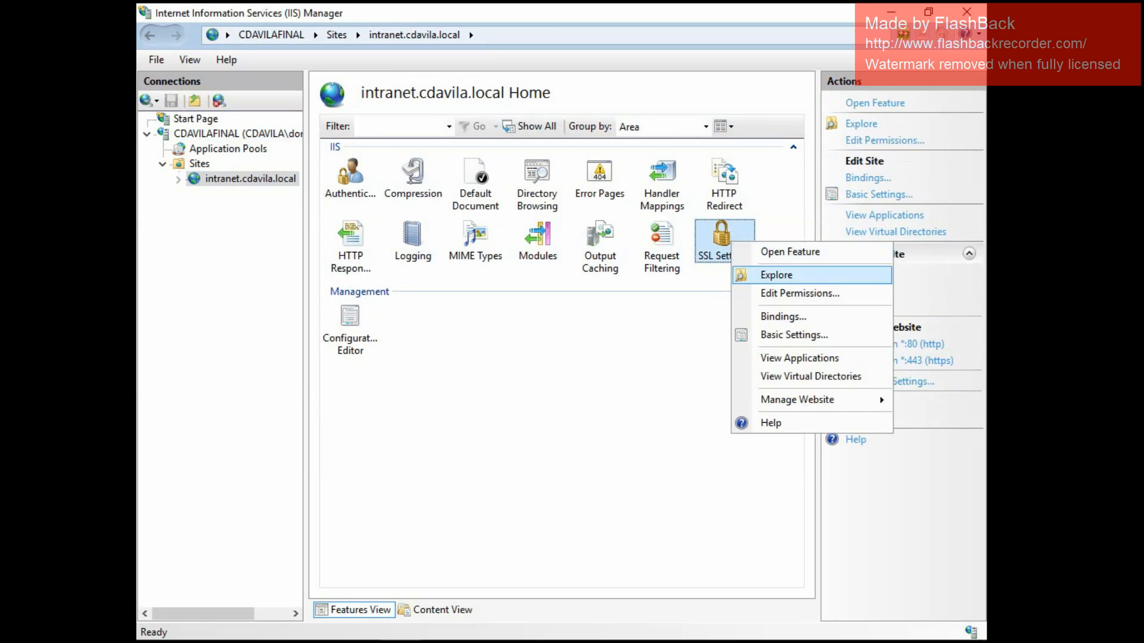
{"action": "key", "text": "Return"}
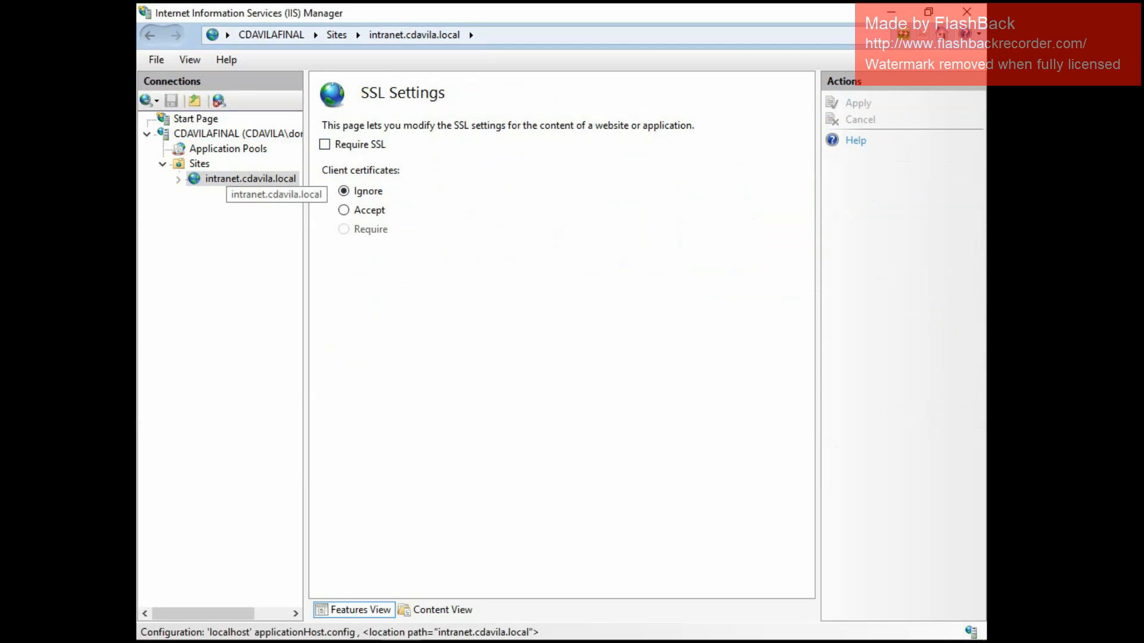
{"action": "double_click", "coordinate": [229, 179]}
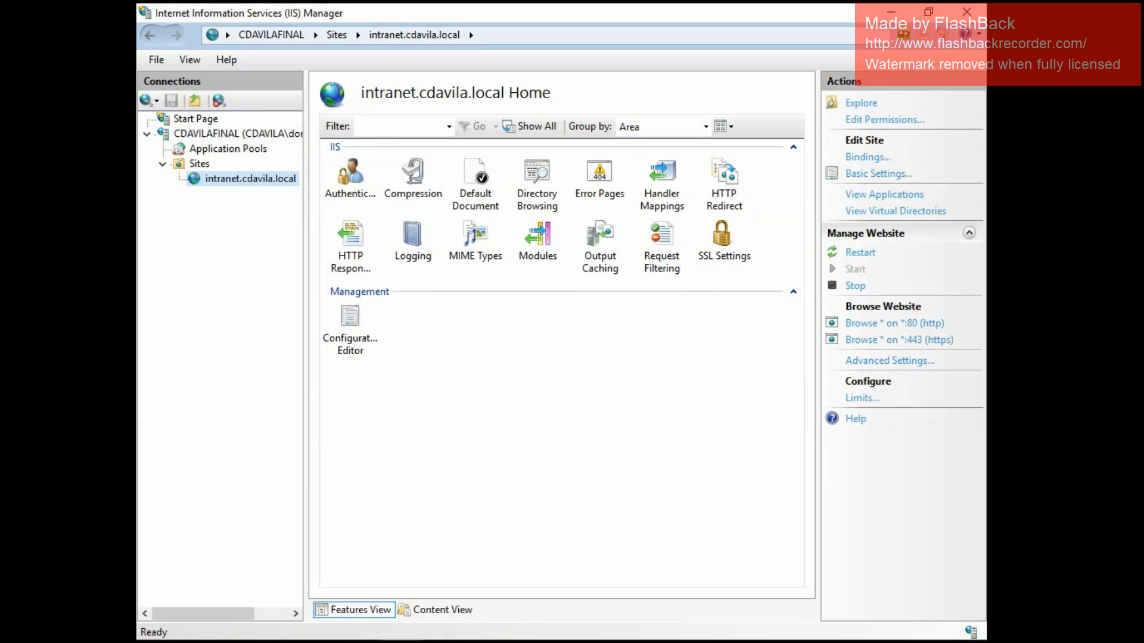
{"action": "left_click", "coordinate": [255, 134]}
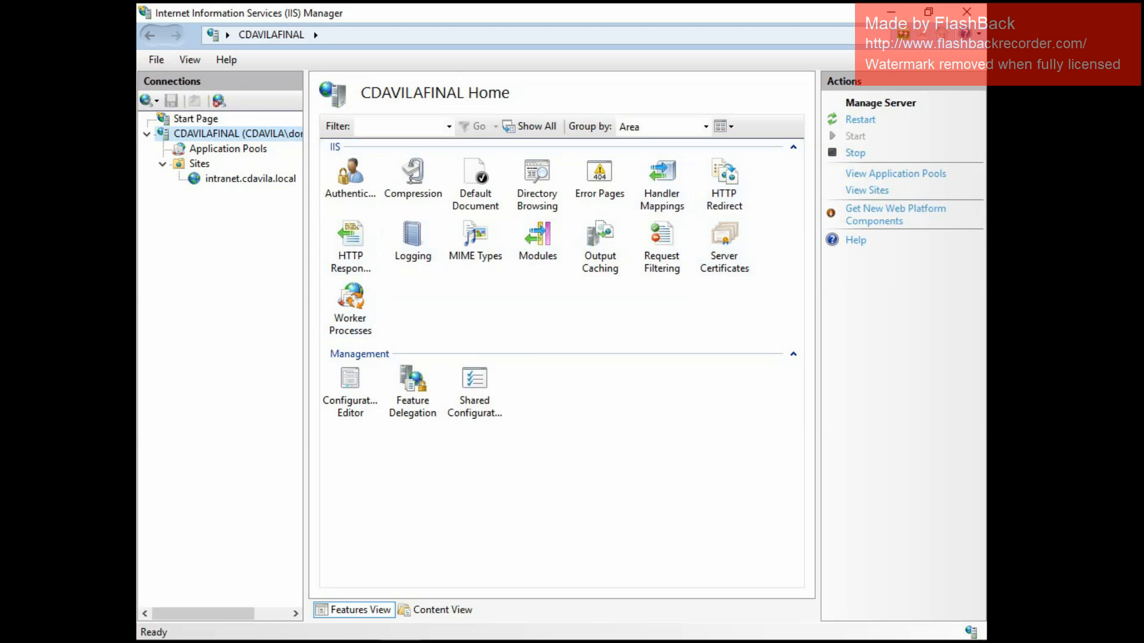
{"action": "left_click", "coordinate": [891, 12]}
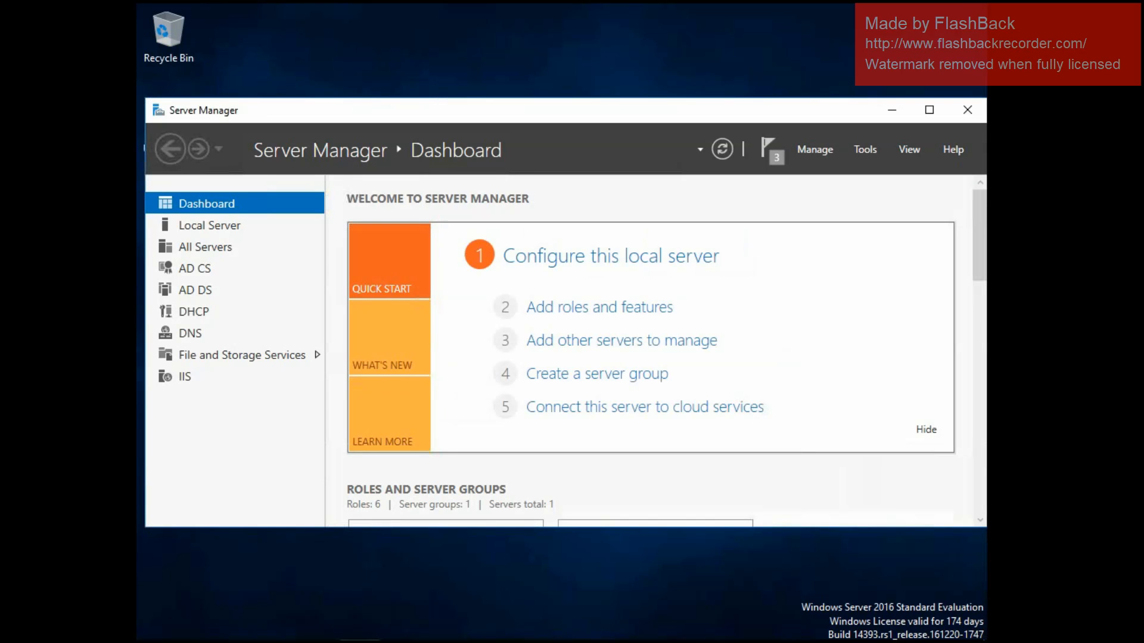
{"action": "left_click", "coordinate": [276, 623]}
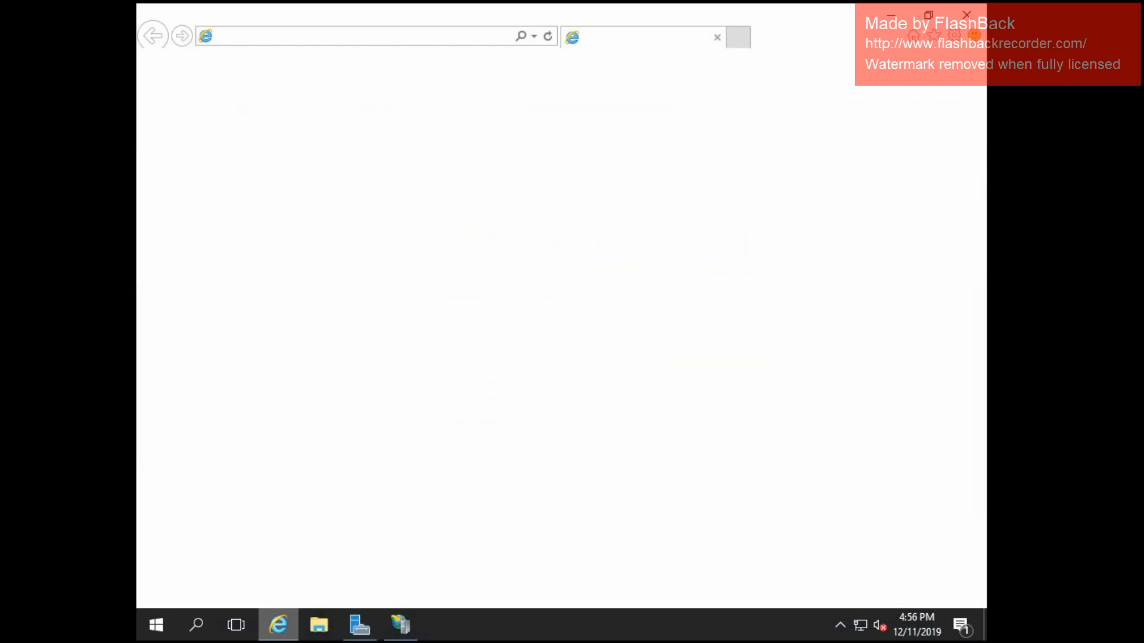
{"action": "left_click", "coordinate": [310, 36]}
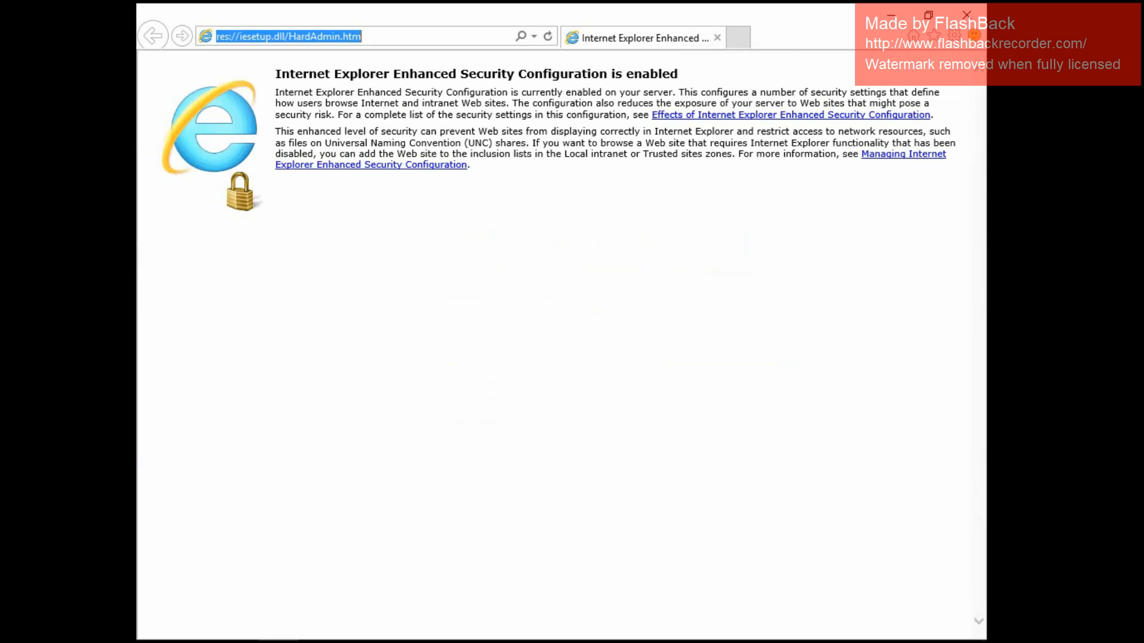
{"action": "type", "text": "http"}
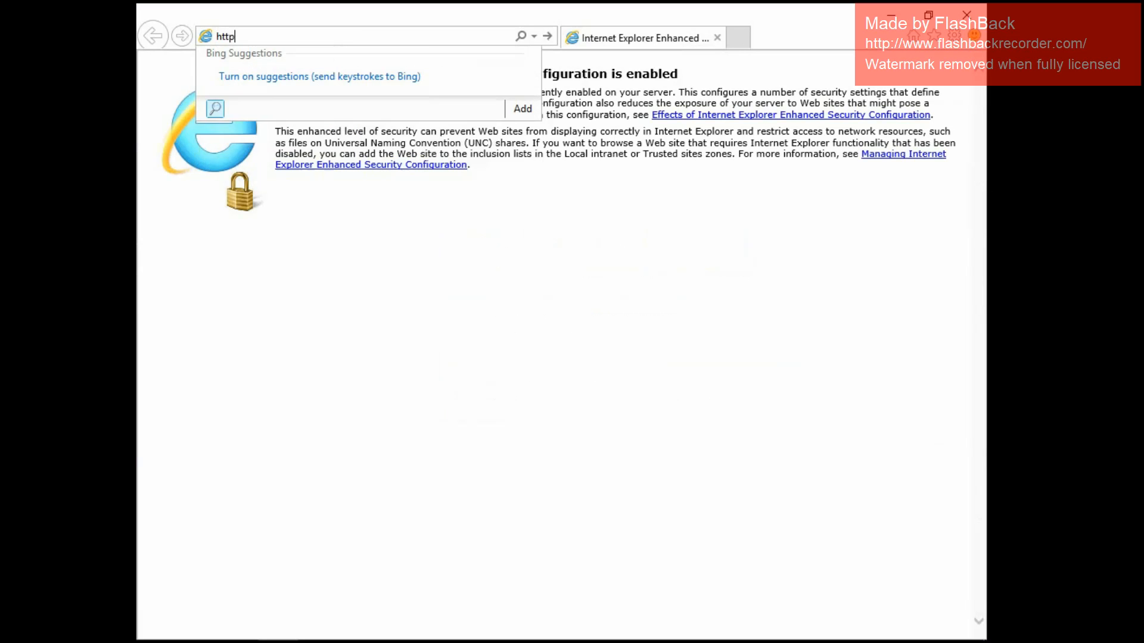
{"action": "type", "text": "s://"}
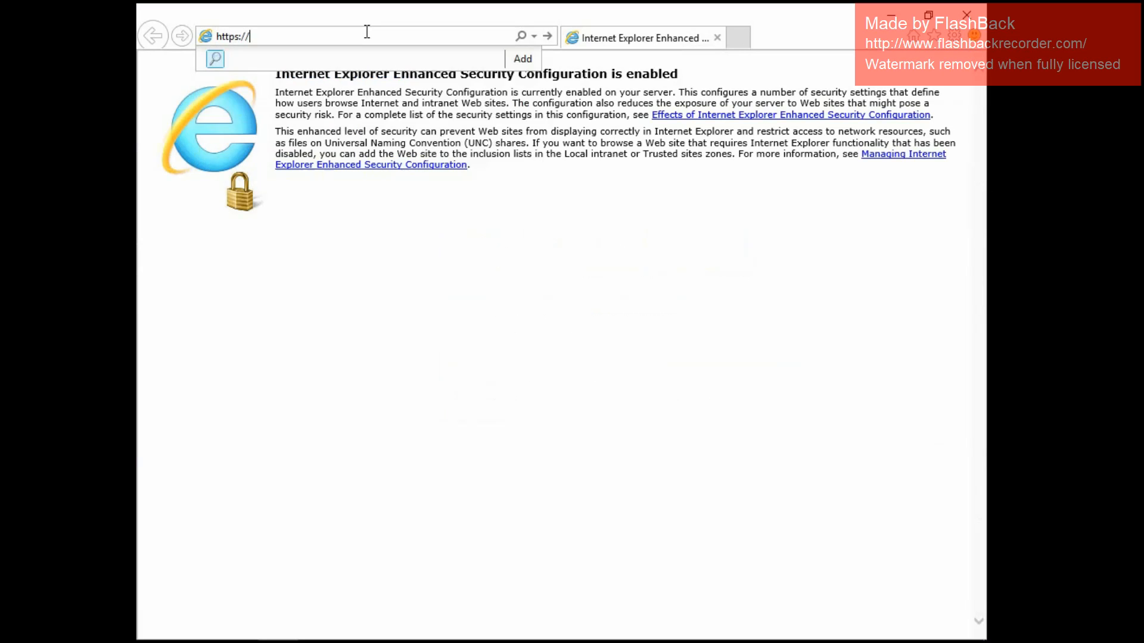
{"action": "type", "text": "in"}
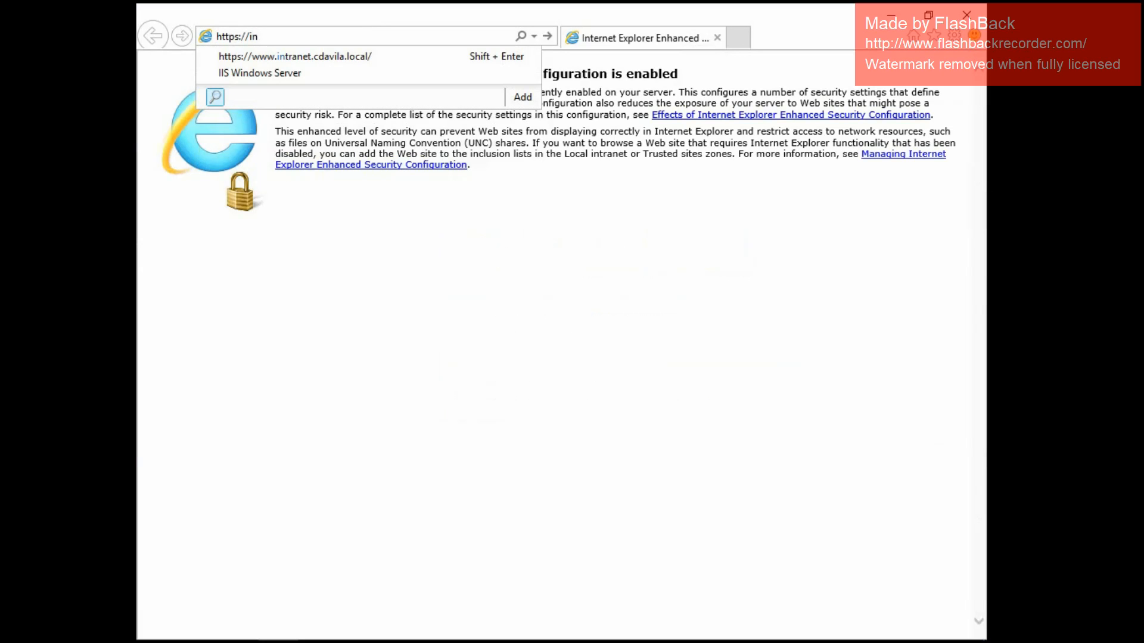
{"action": "left_click", "coordinate": [295, 57]}
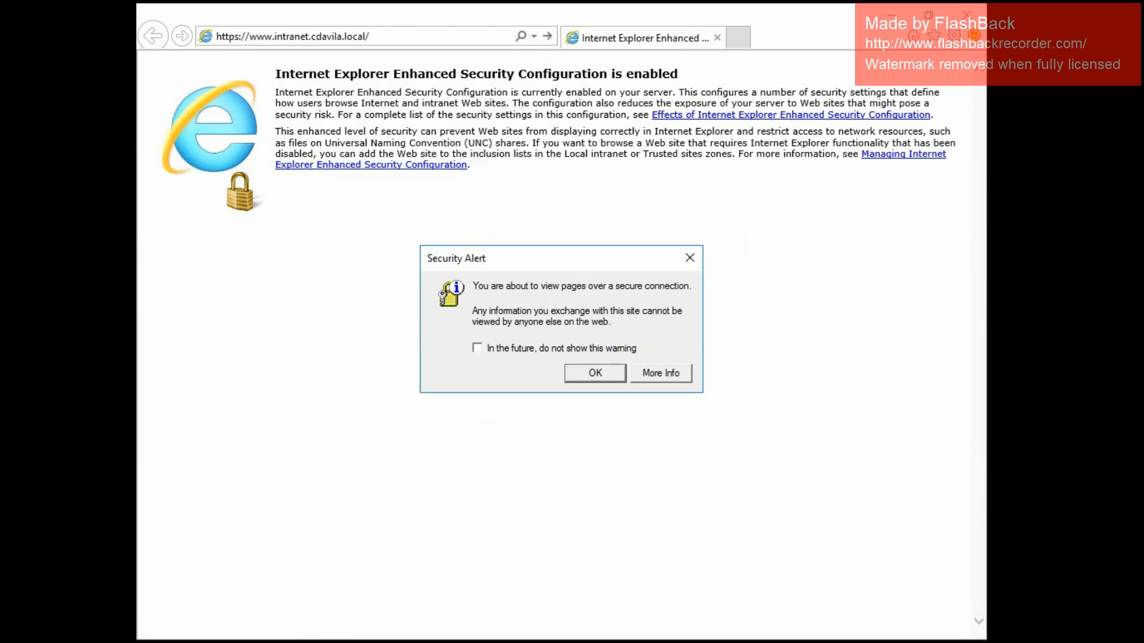
{"action": "key", "text": "Return"}
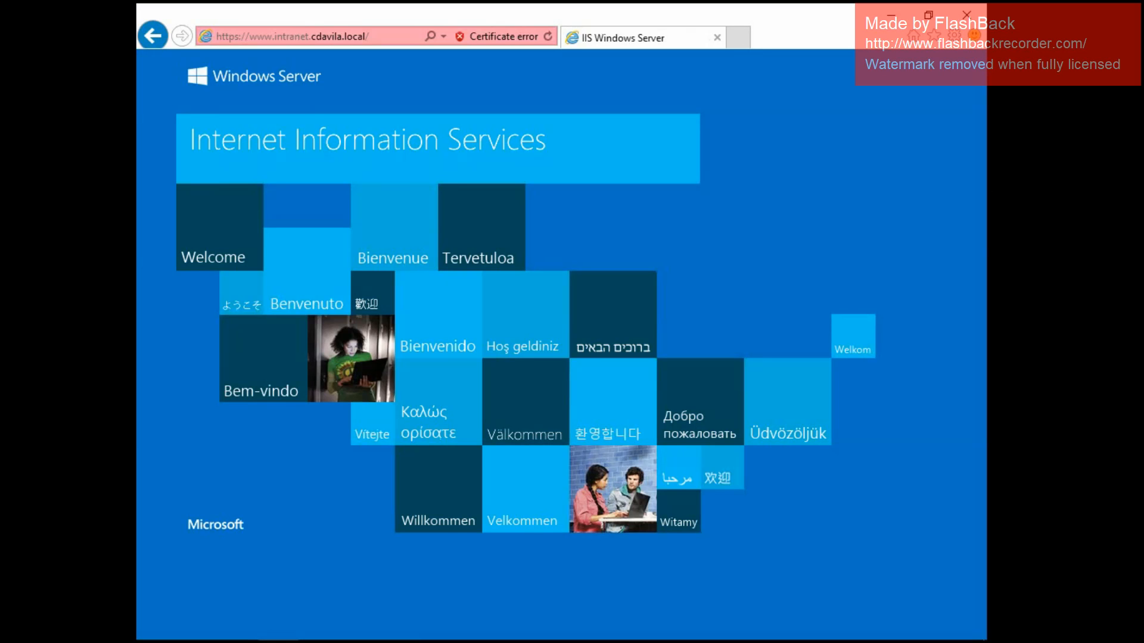
{"action": "left_click", "coordinate": [295, 36]}
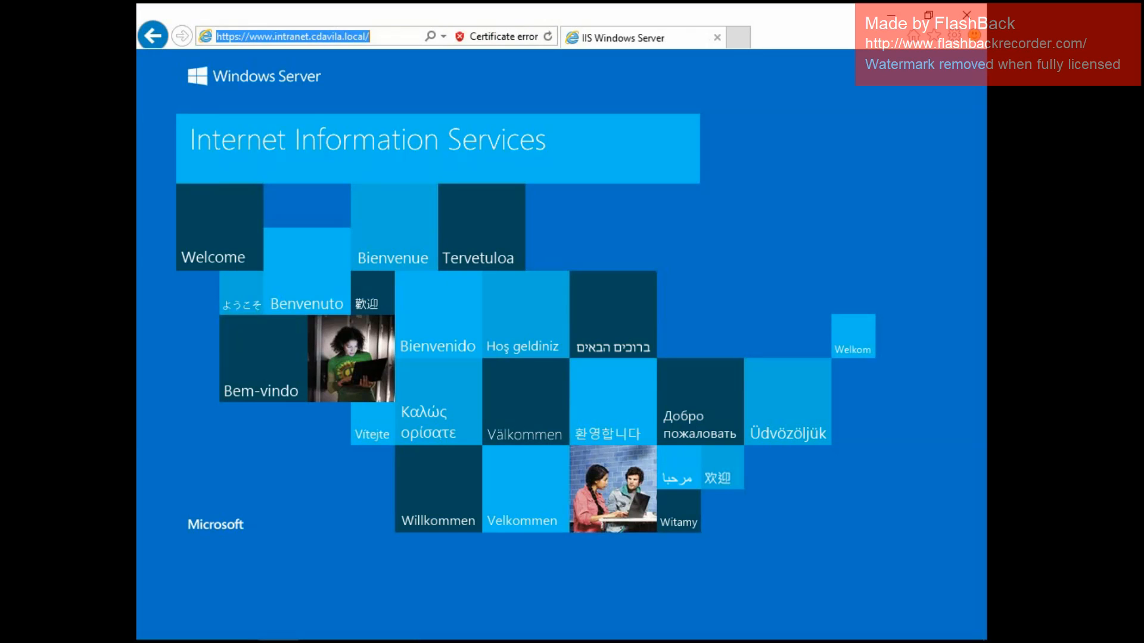
{"action": "type", "text": "http"}
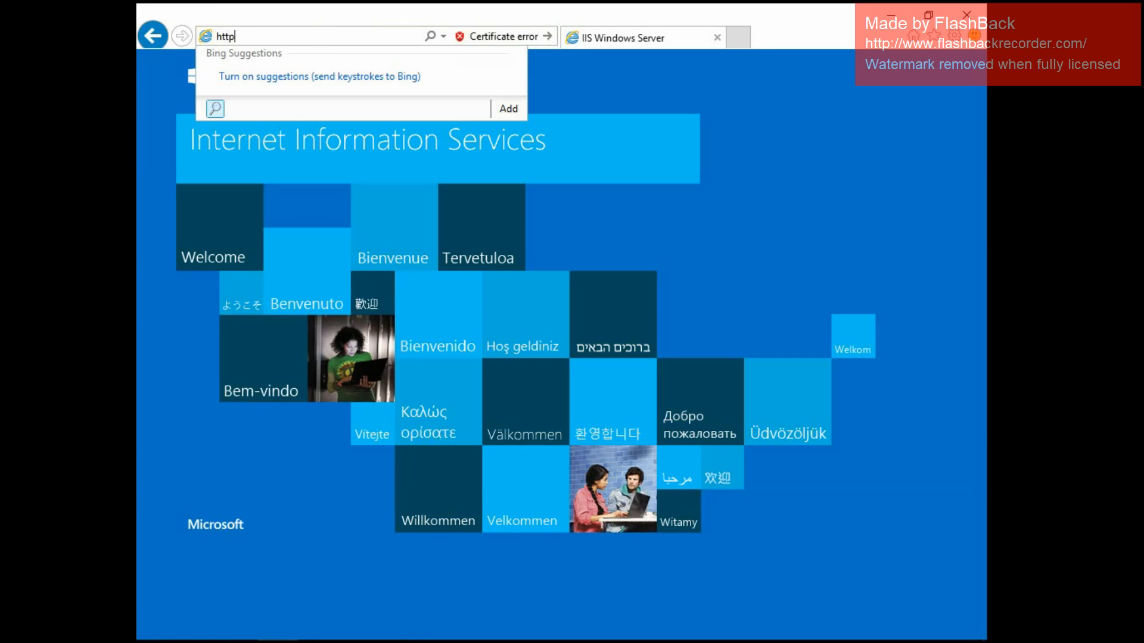
{"action": "type", "text": "s://"}
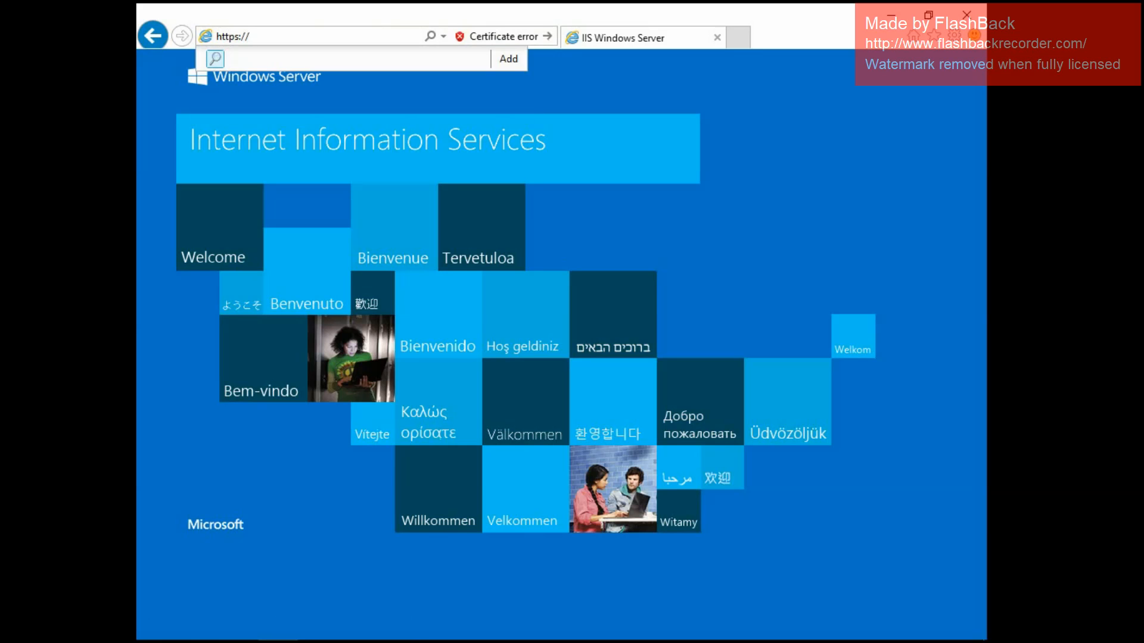
{"action": "type", "text": "intranet."}
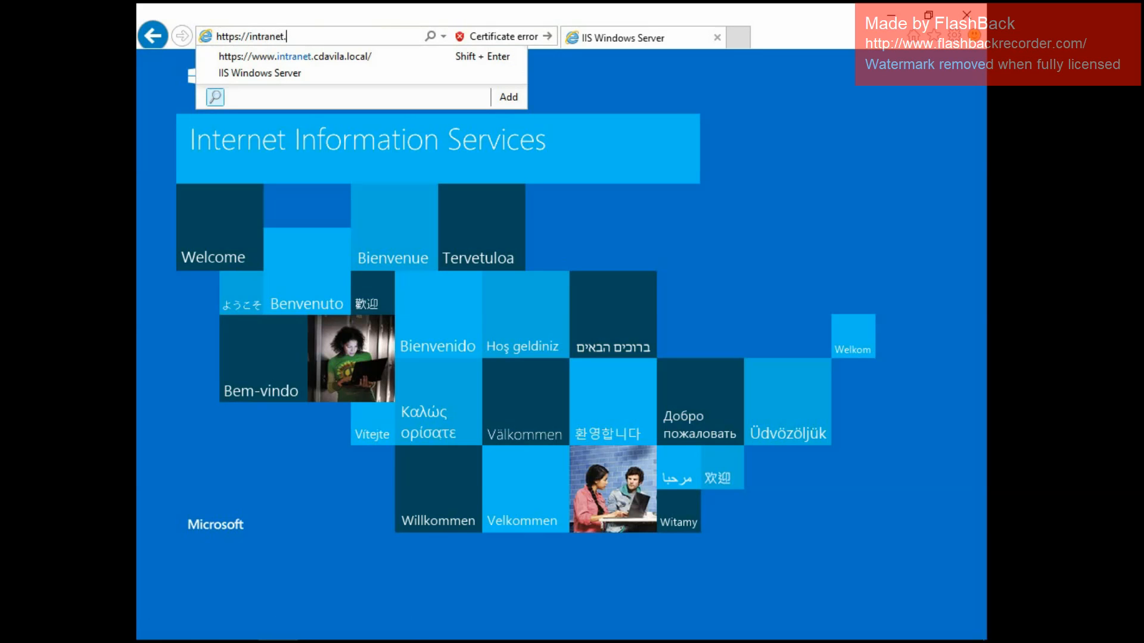
{"action": "type", "text": "cdavila.local"}
{"action": "key", "text": "Return"}
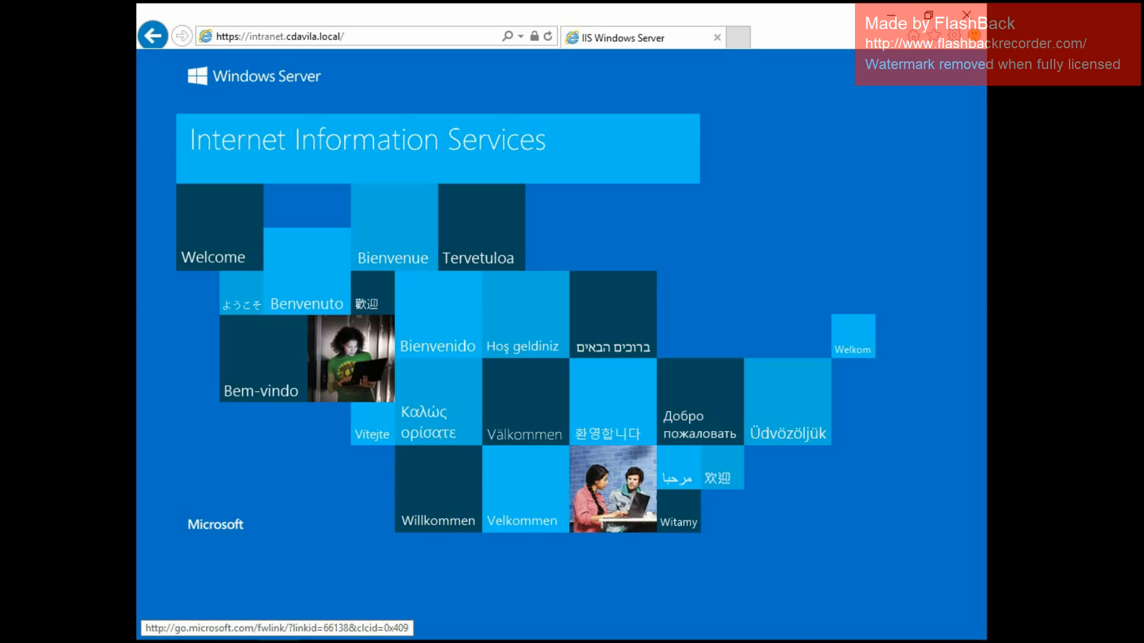
{"action": "left_click", "coordinate": [966, 14]}
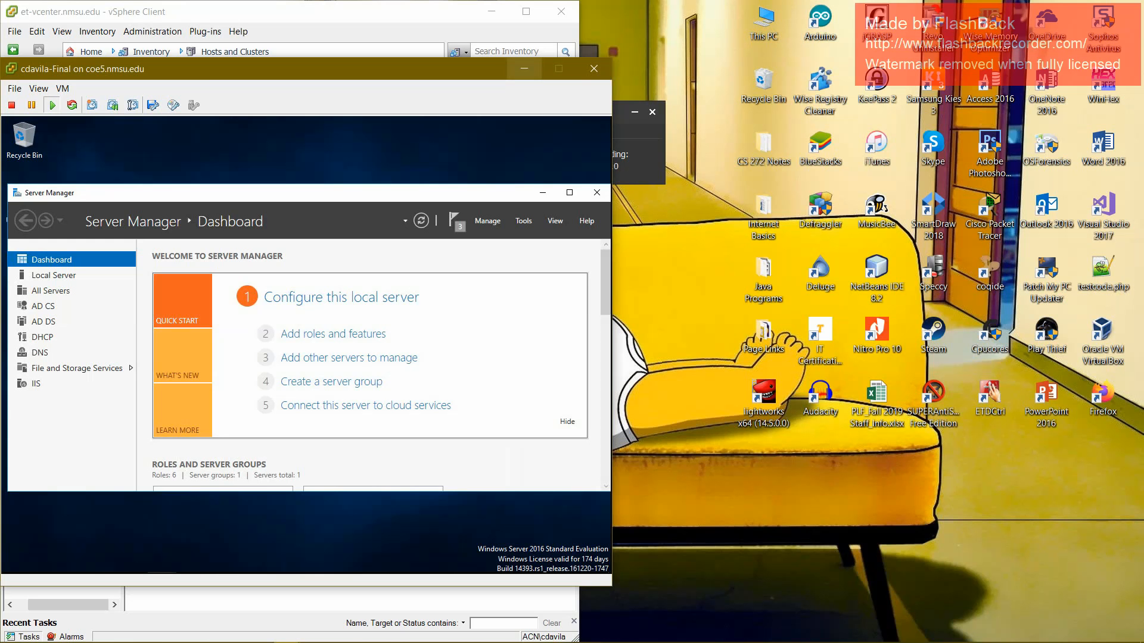
{"action": "left_click", "coordinate": [638, 137]}
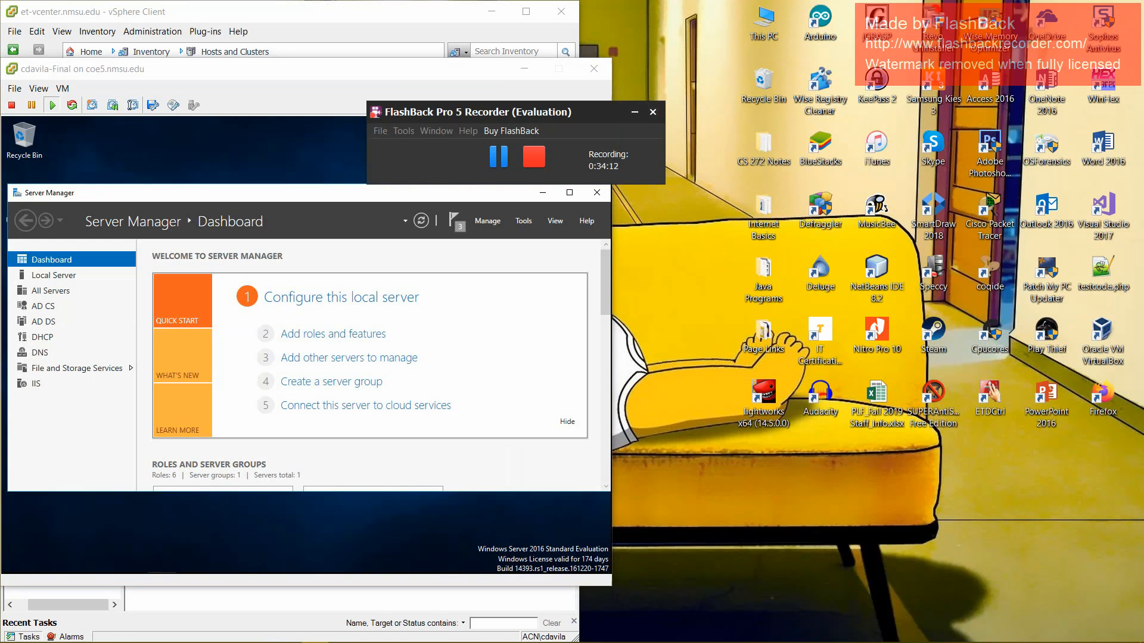